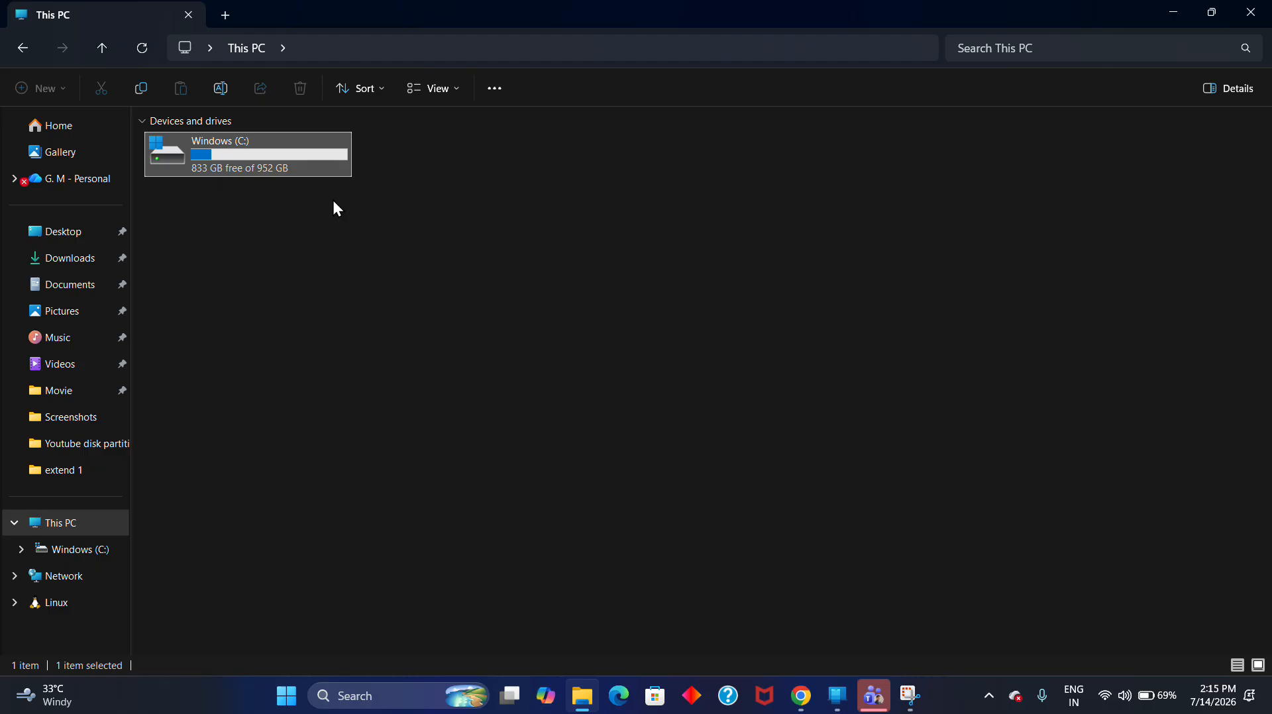
Check the free space and total size of the Windows (C:) drive in This PC.
click(333, 208)
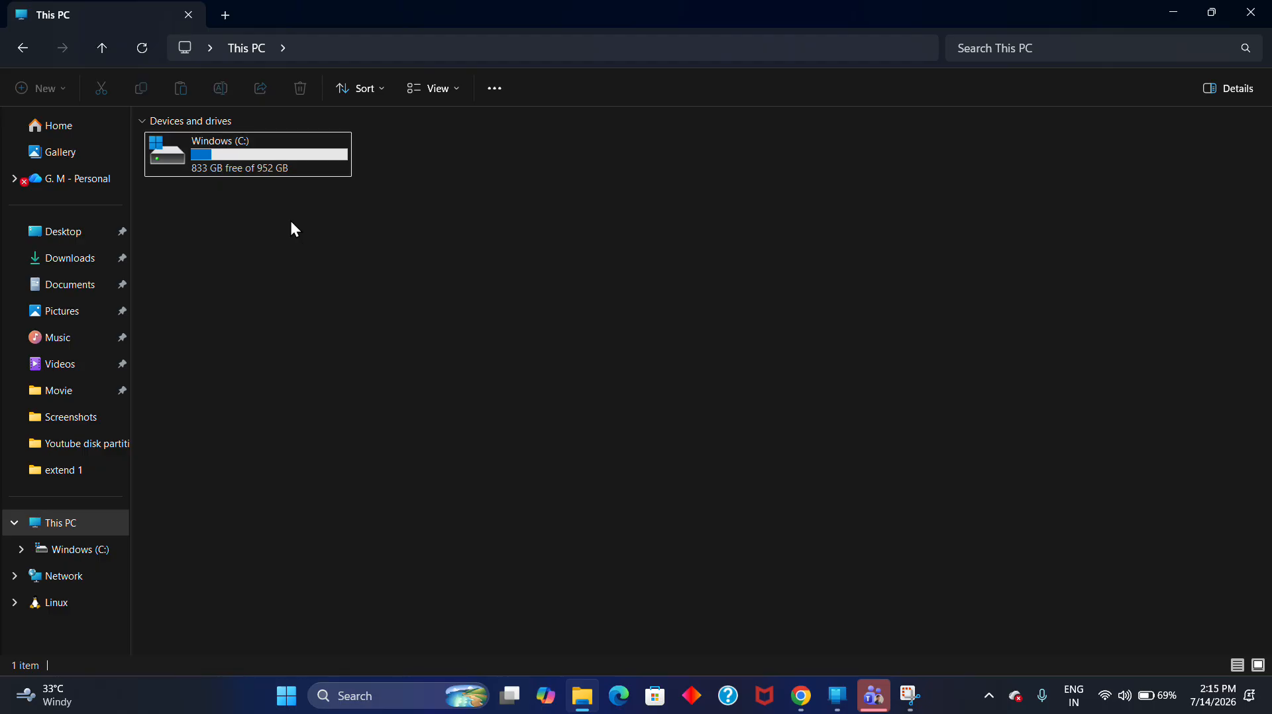
click(302, 176)
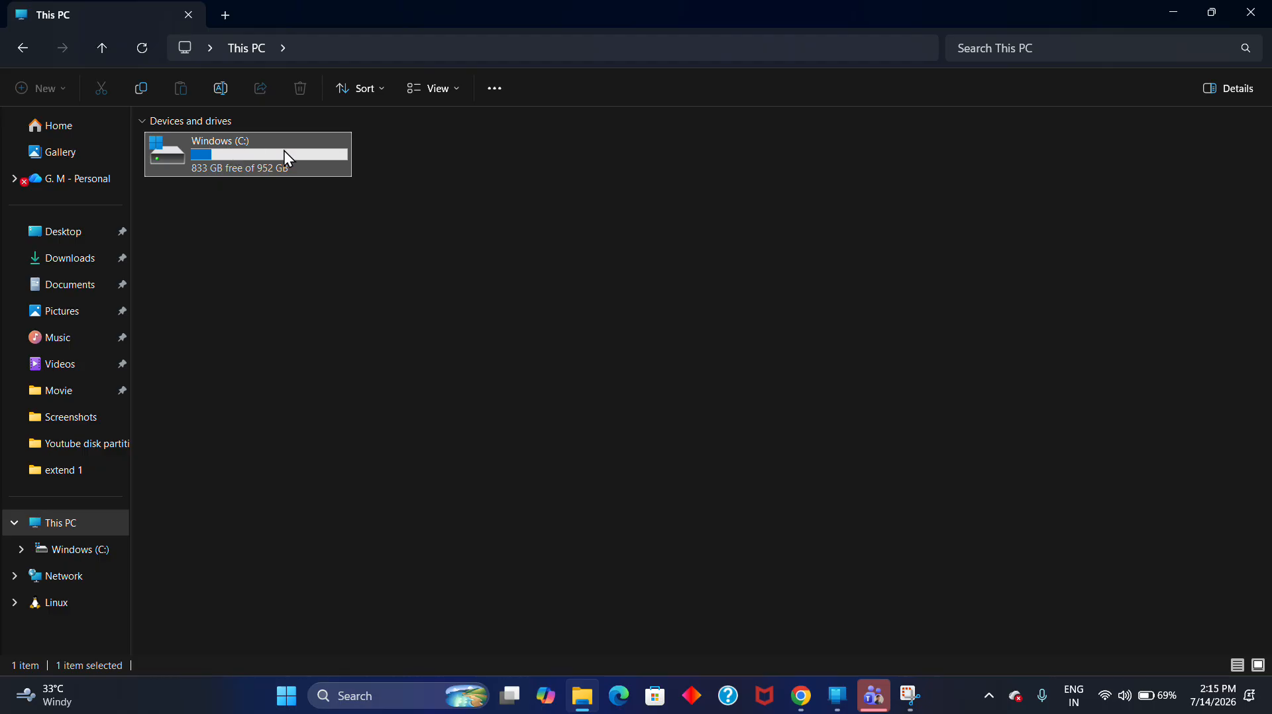
mouse_move(286, 173)
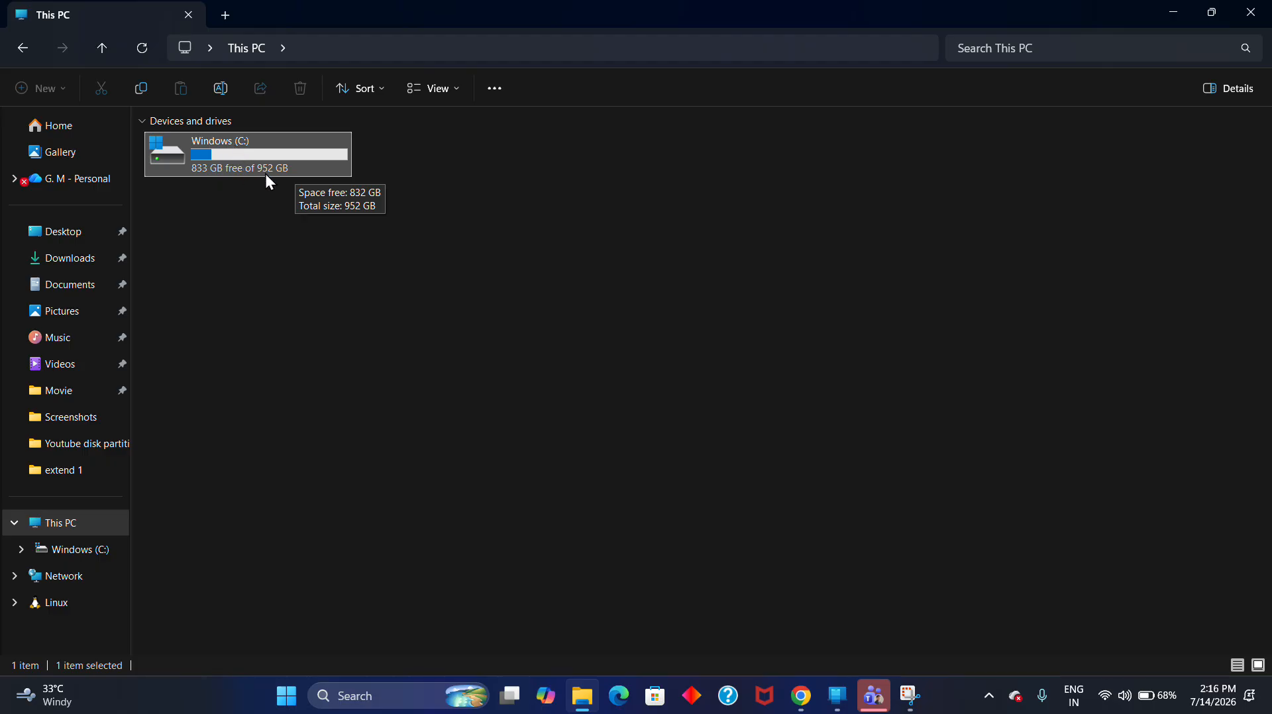
click(457, 173)
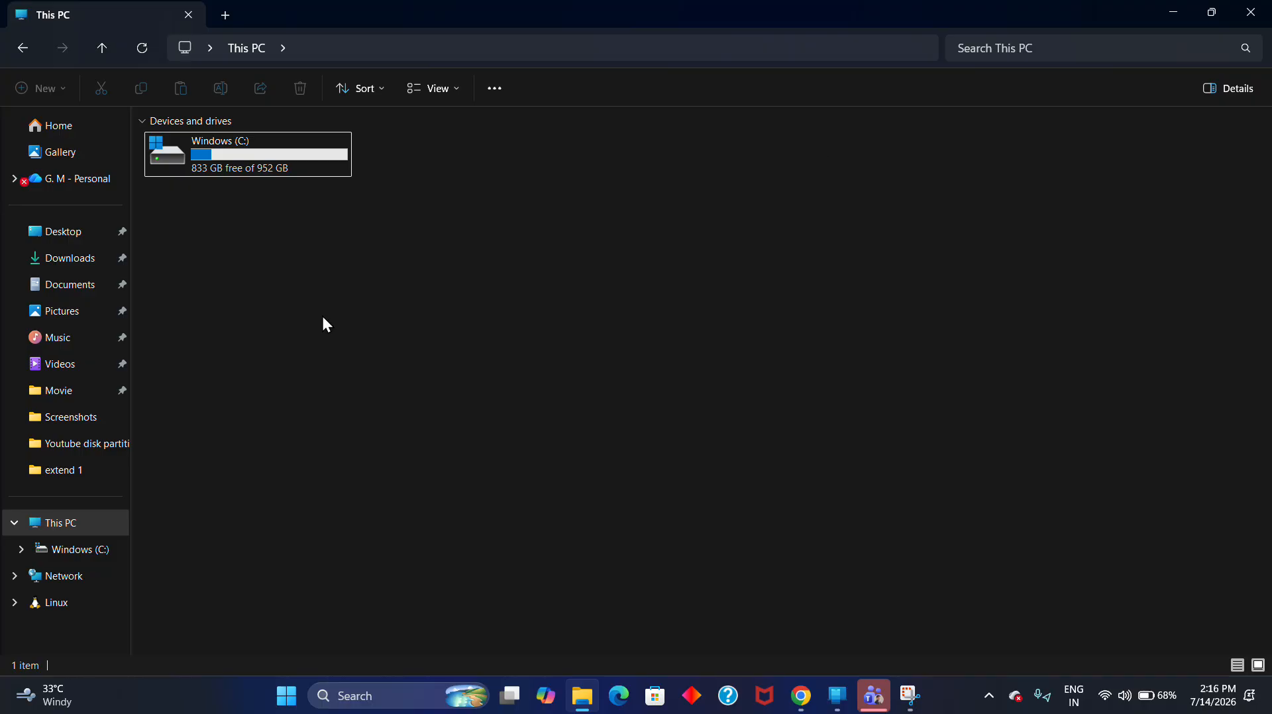
Search Windows for "disk management", open Create and format hard disk partitions, and maximize its window.
click(369, 695)
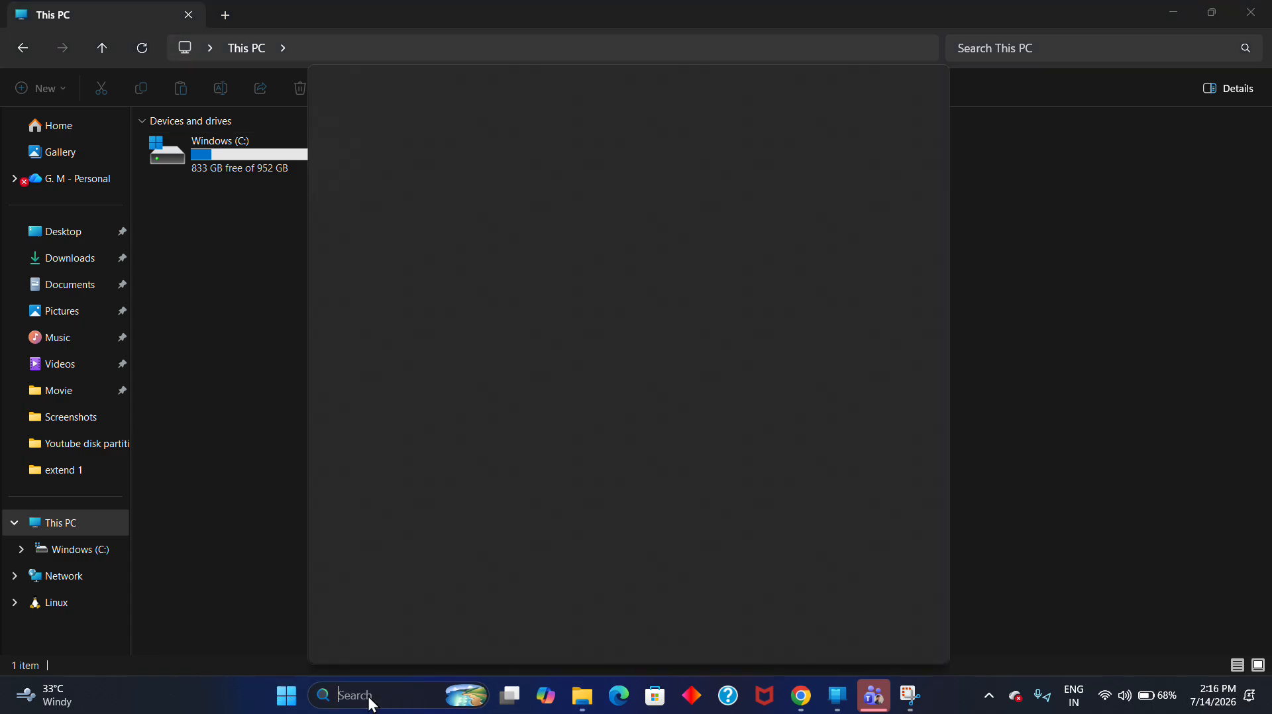
text(di)
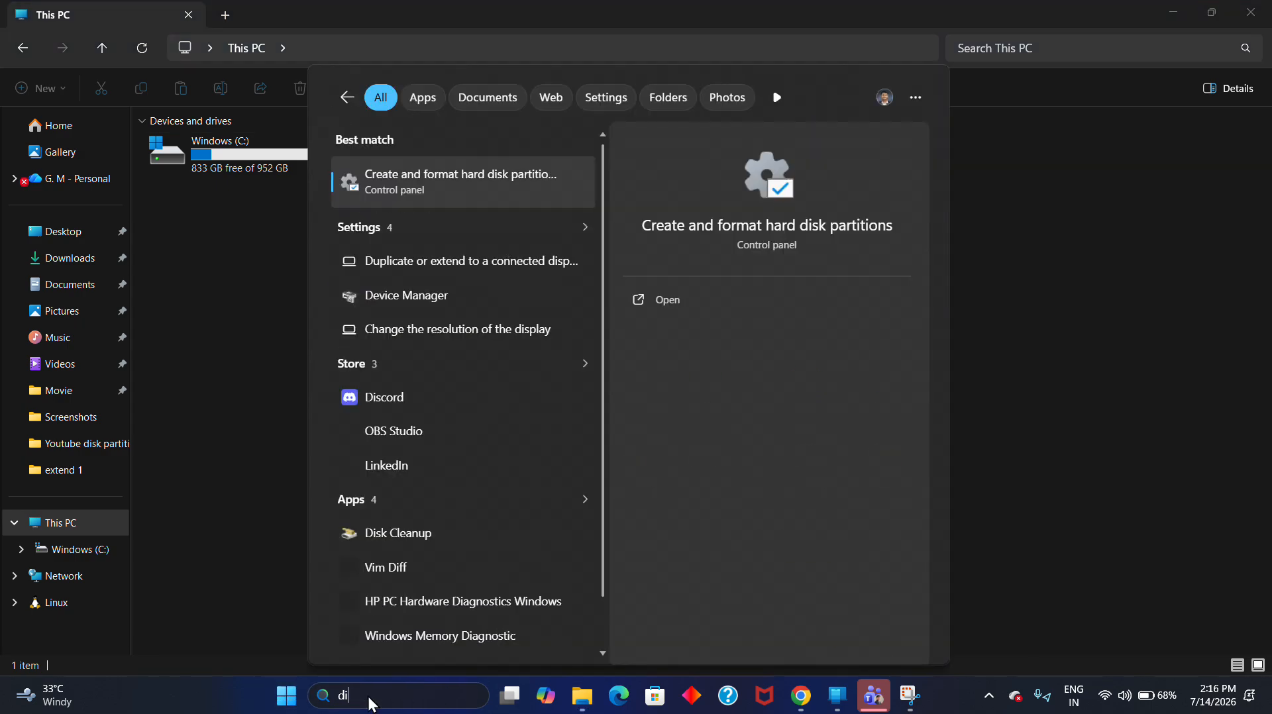
text(sk m)
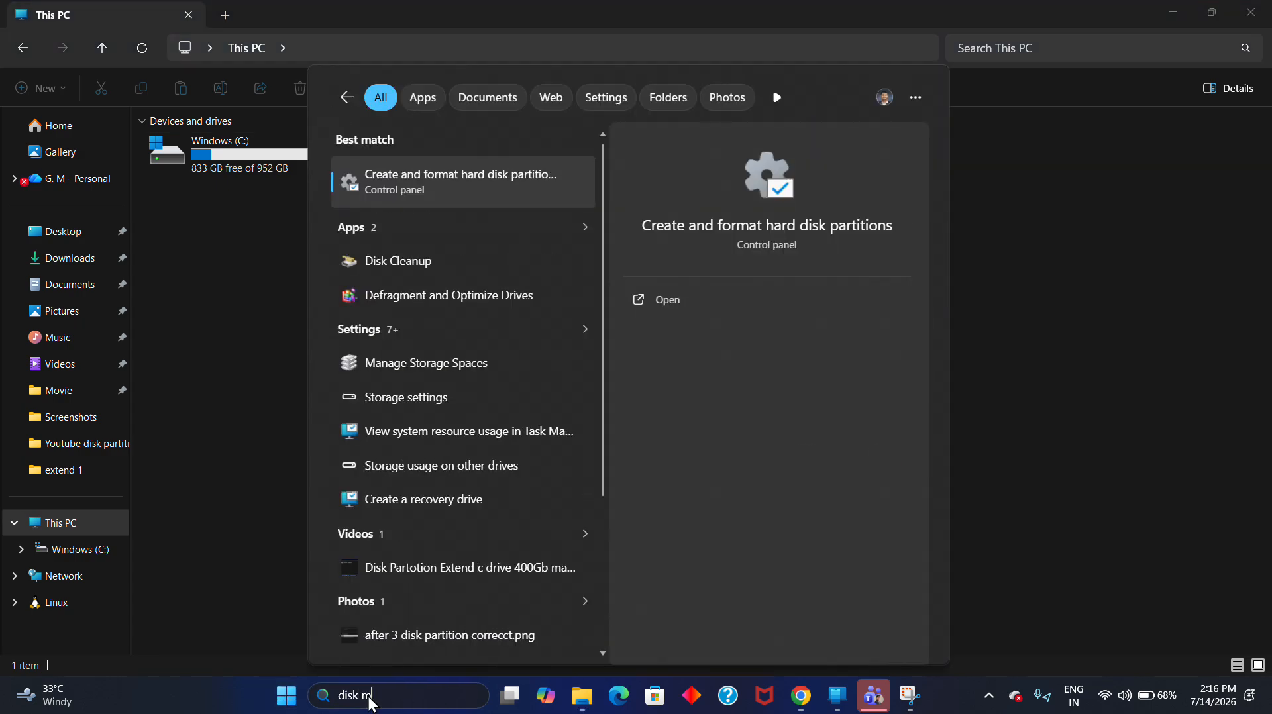
text(anagement)
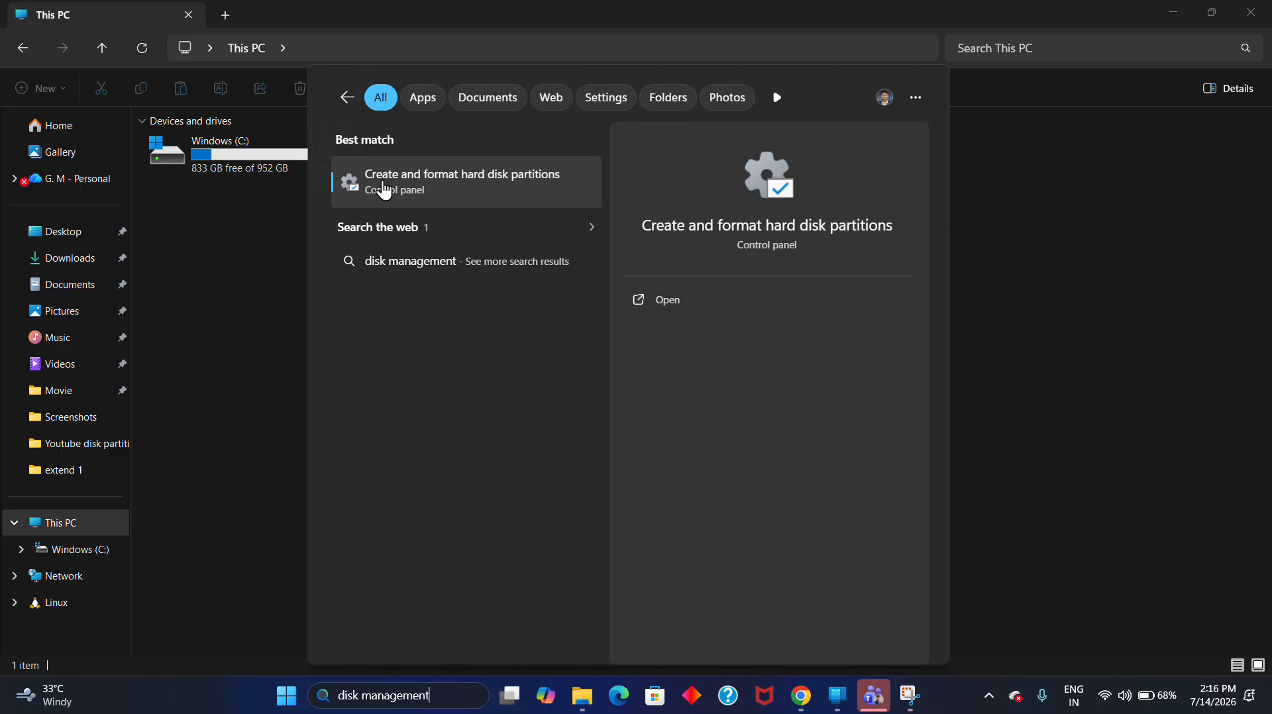
click(667, 304)
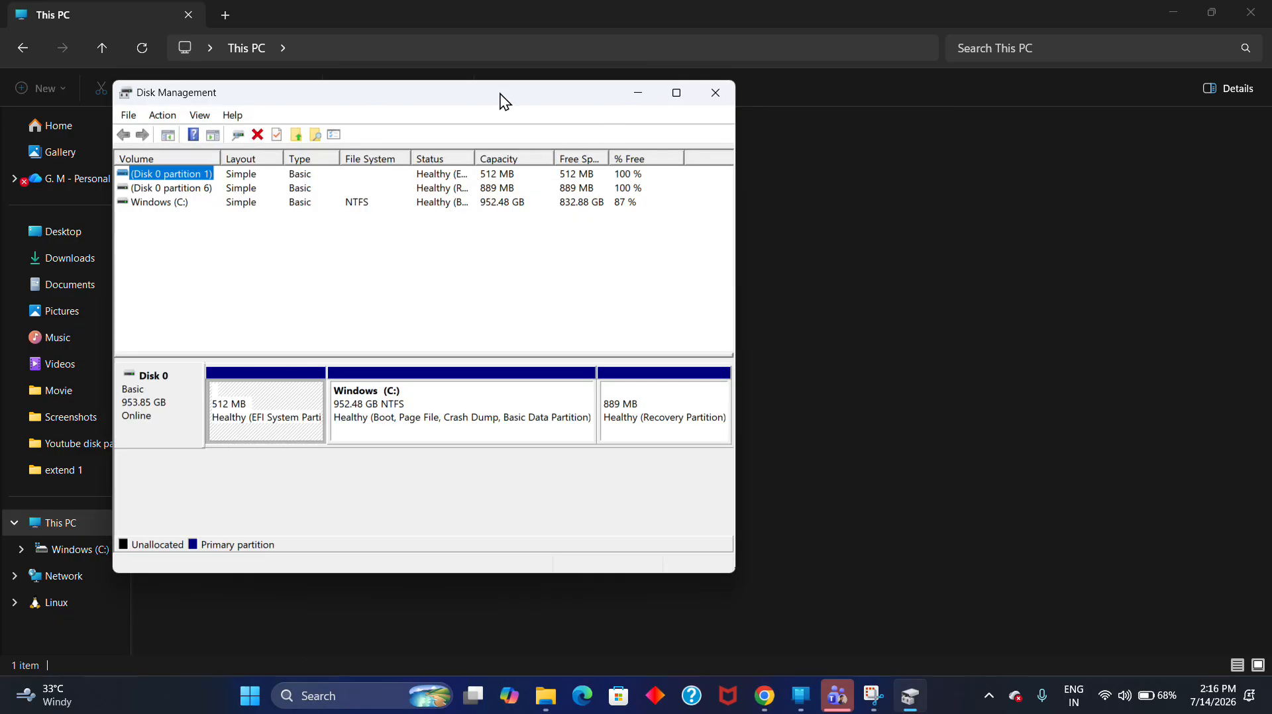
drag(502, 95, 567, 121)
click(742, 118)
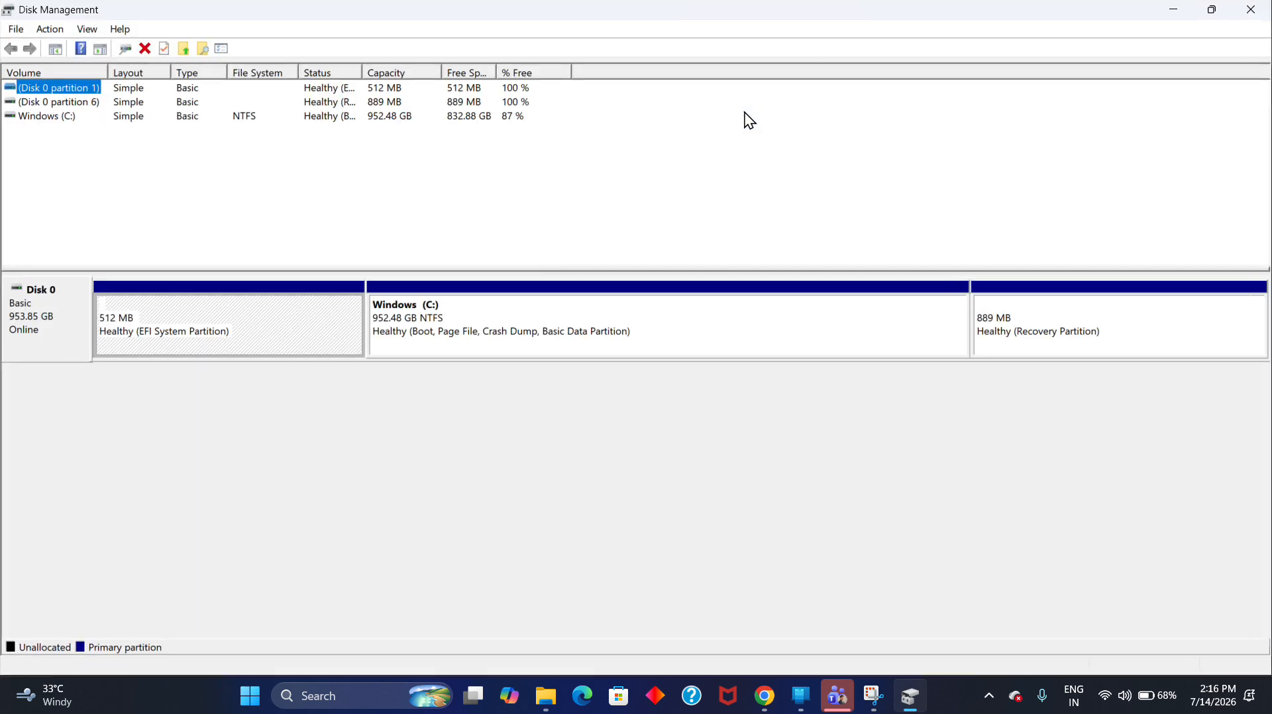
Examine Disk 0 and its Windows (C:) partition, including the volume operations offered for it.
click(80, 337)
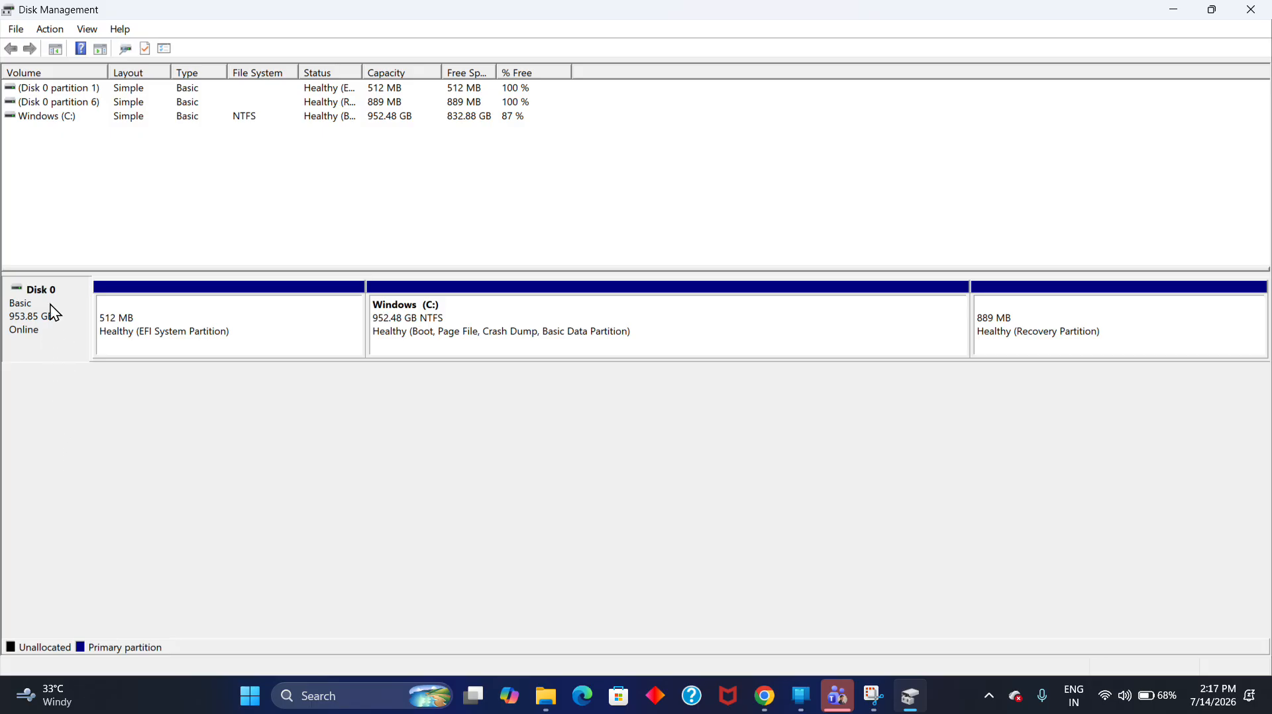
click(453, 327)
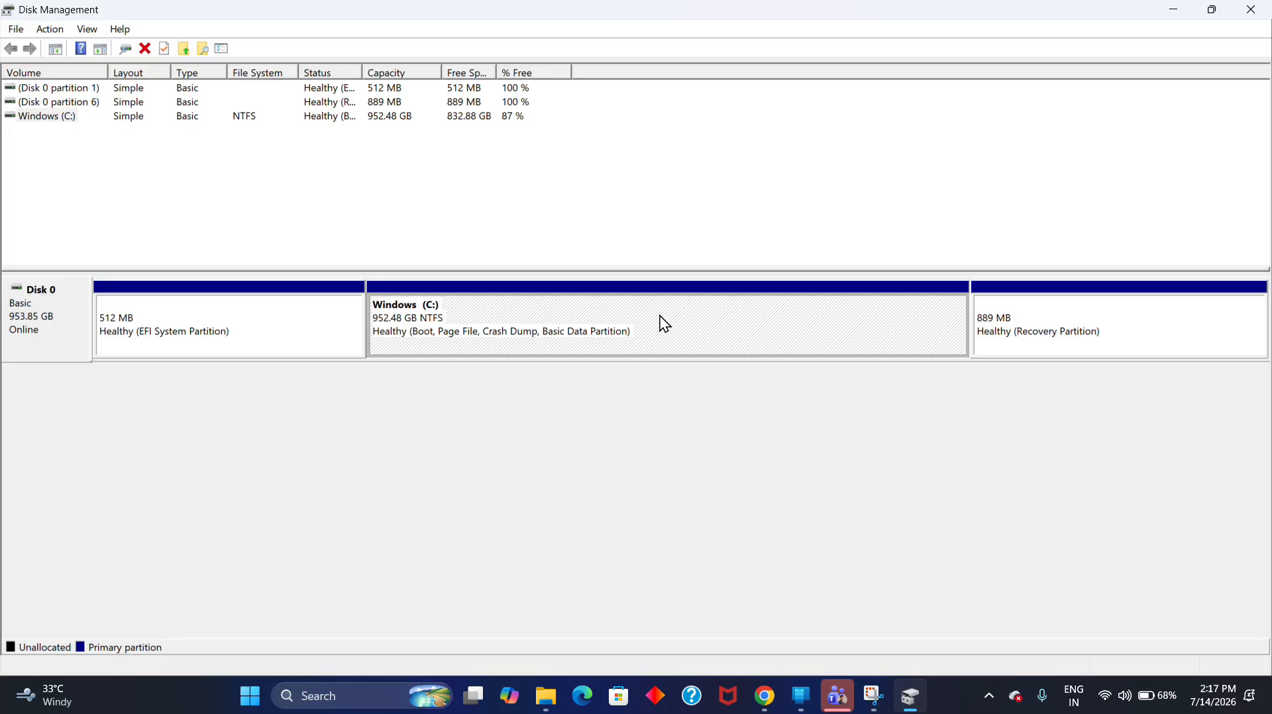
click(530, 397)
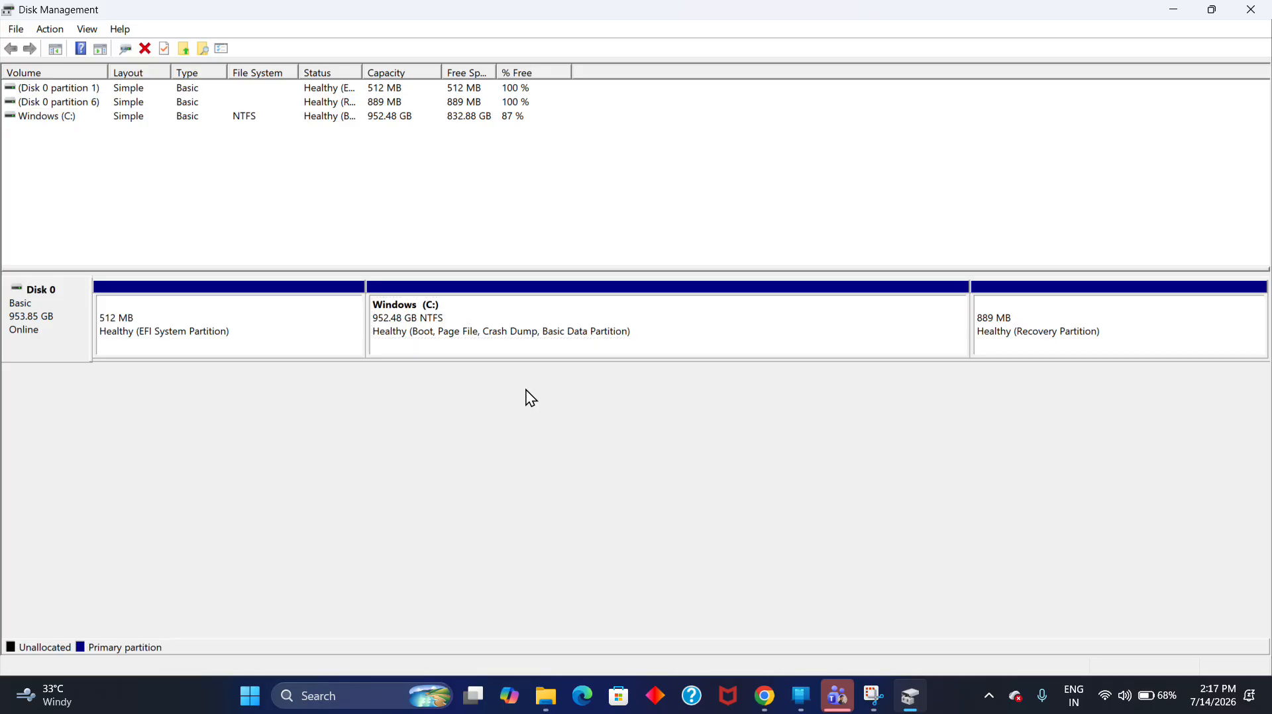
click(631, 324)
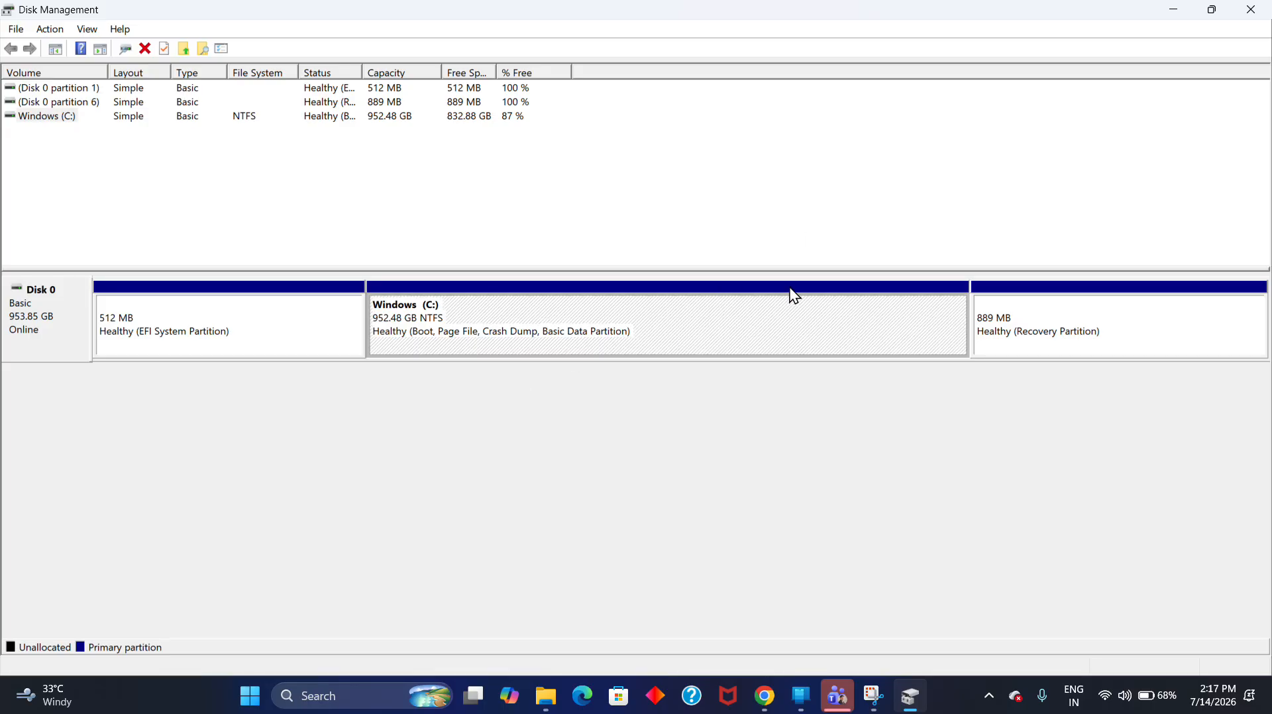
right_click(520, 318)
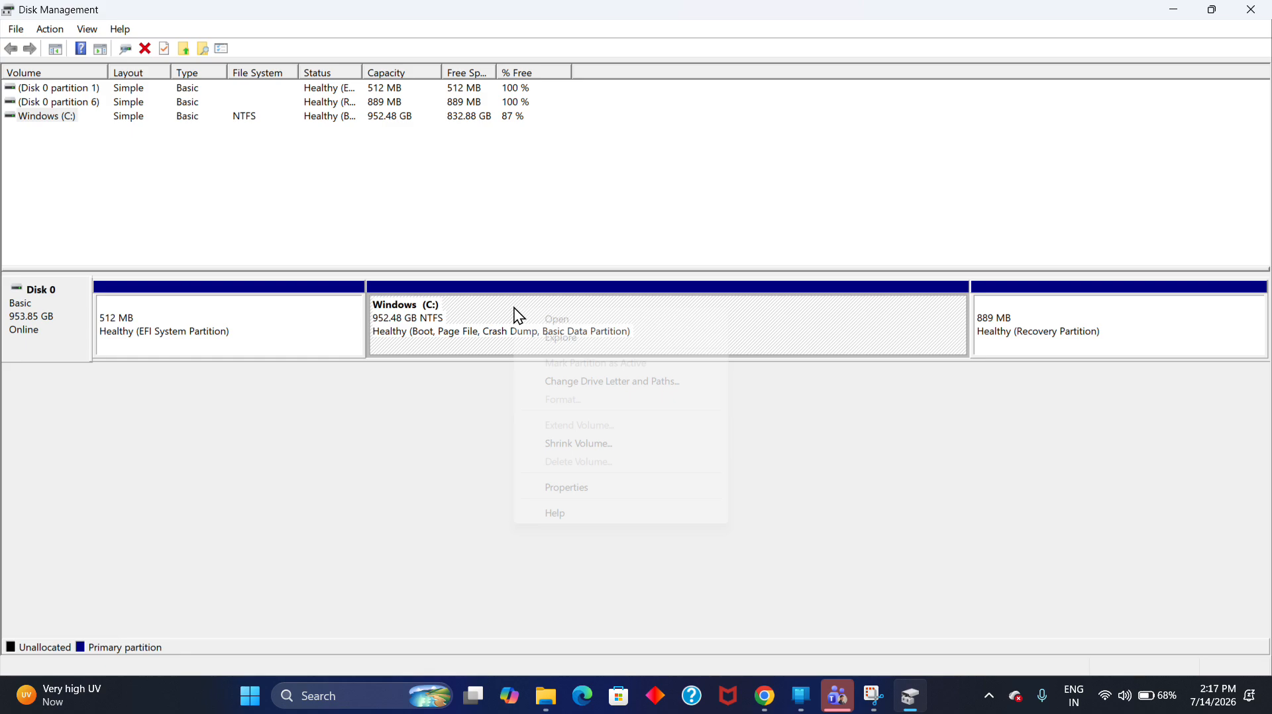
click(484, 312)
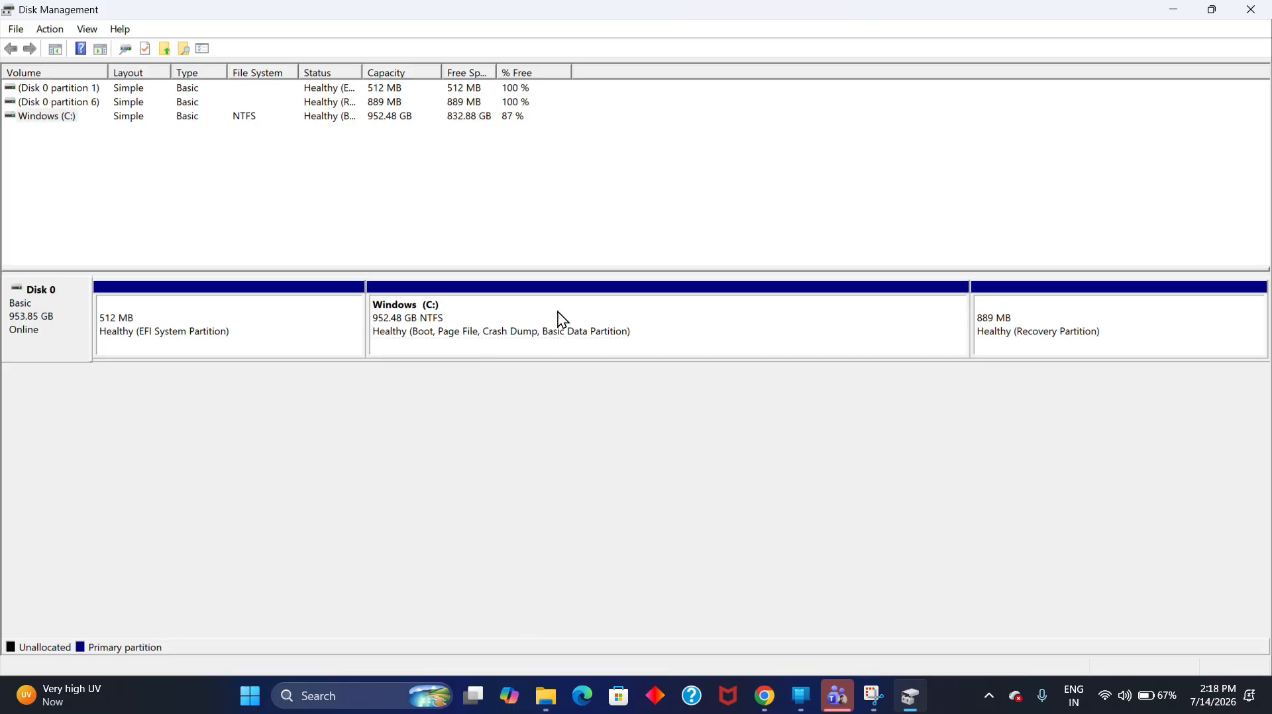
Start Shrink Volume on the Windows (C:) partition and place its dialog below the partition map.
right_click(494, 310)
click(463, 313)
right_click(463, 312)
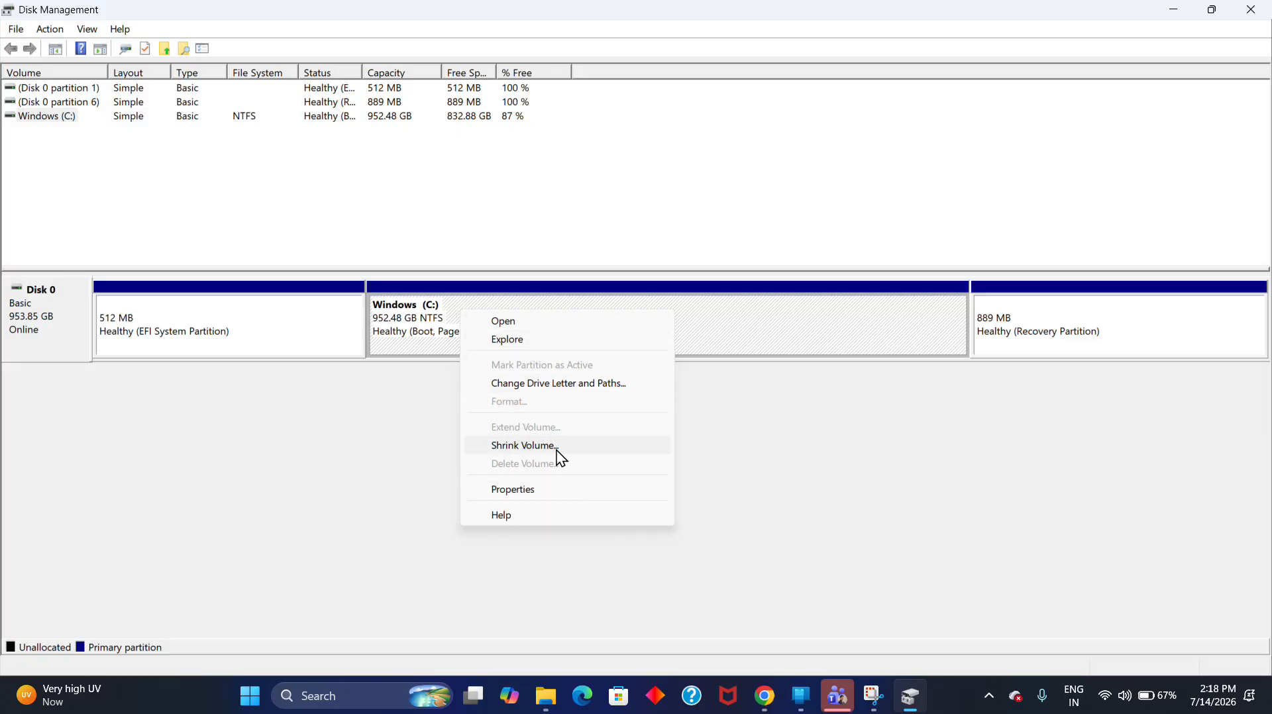
click(604, 449)
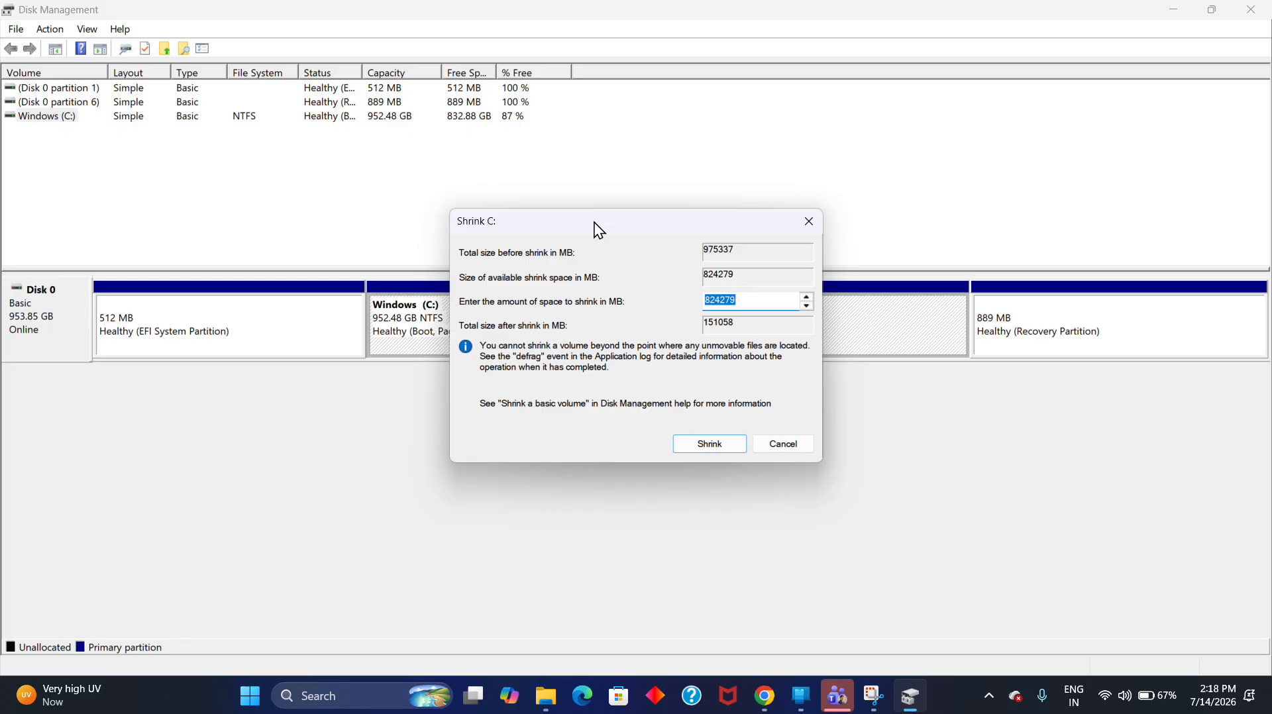
drag(599, 230, 427, 179)
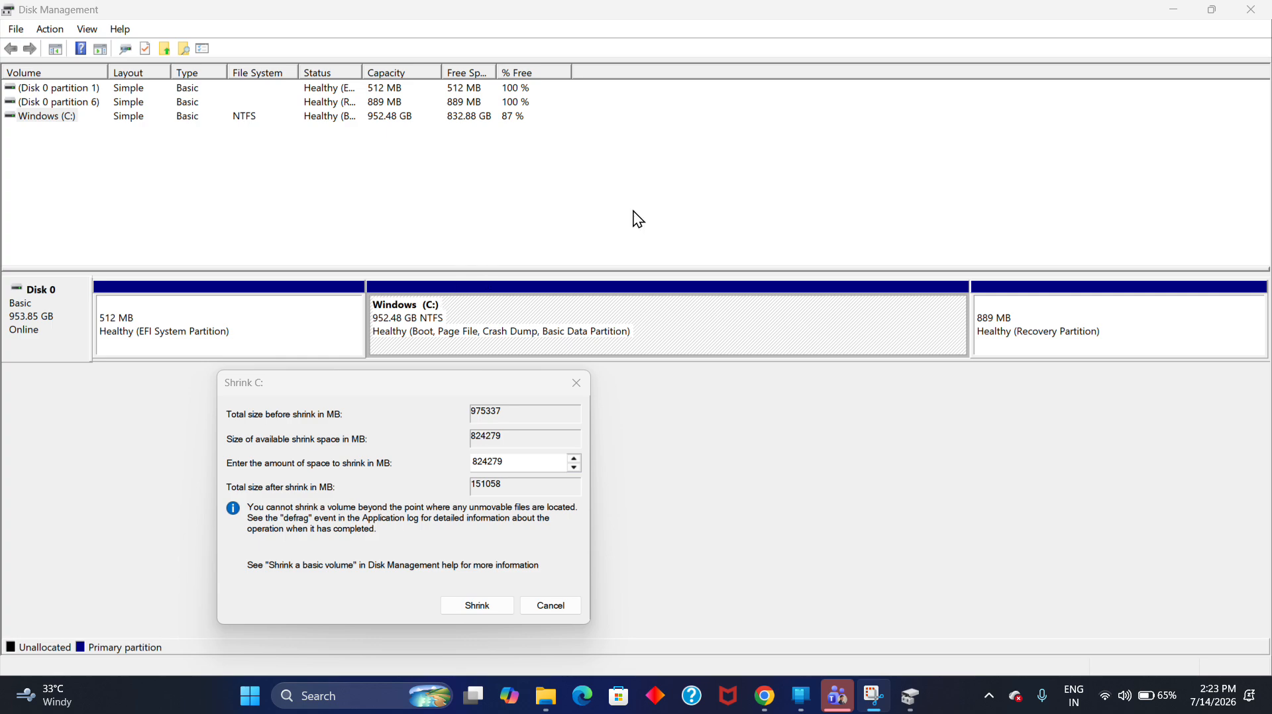
click(387, 393)
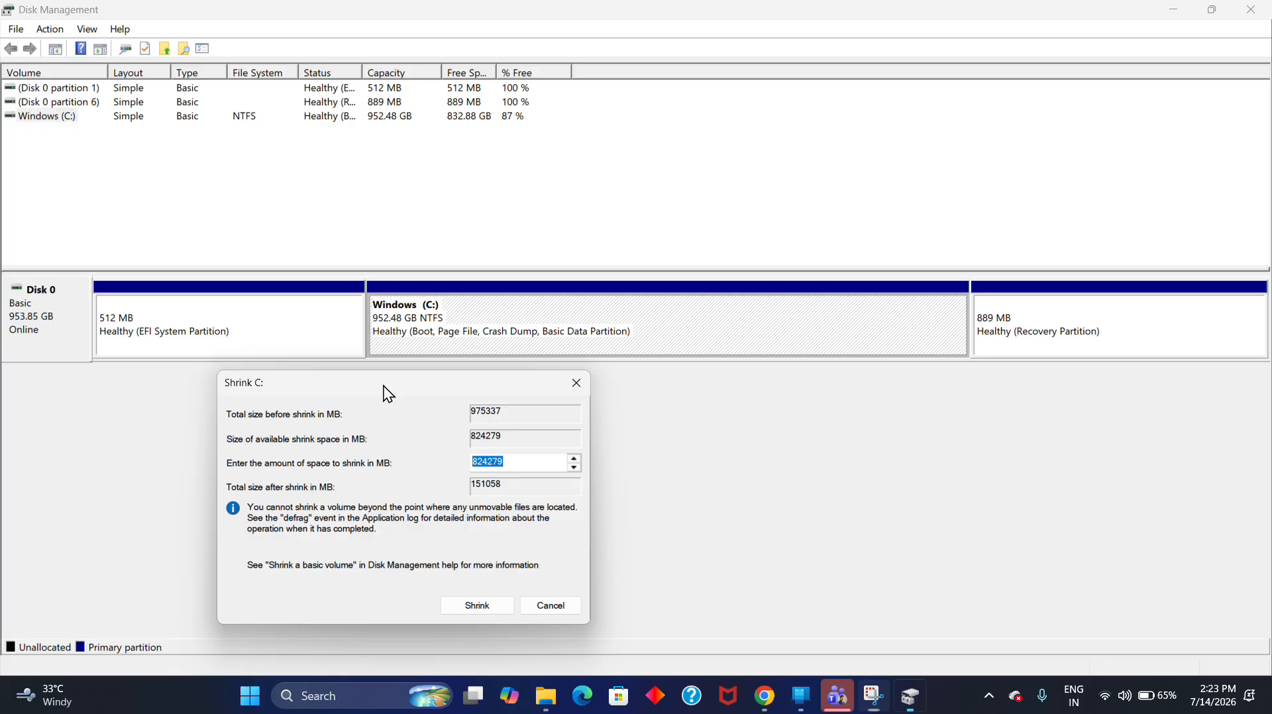
drag(388, 394, 340, 385)
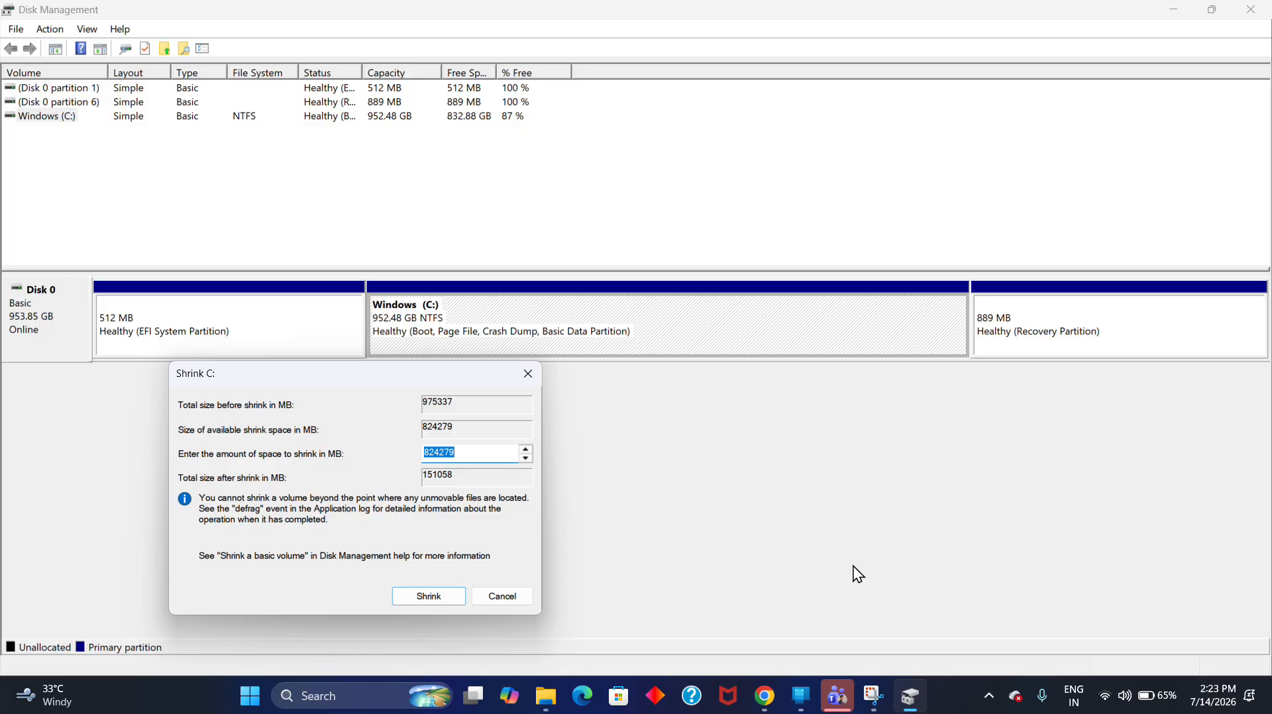
Bring up Calculator near the Shrink C: dialog and highlight the amount of space to shrink.
key(XF86Calculator)
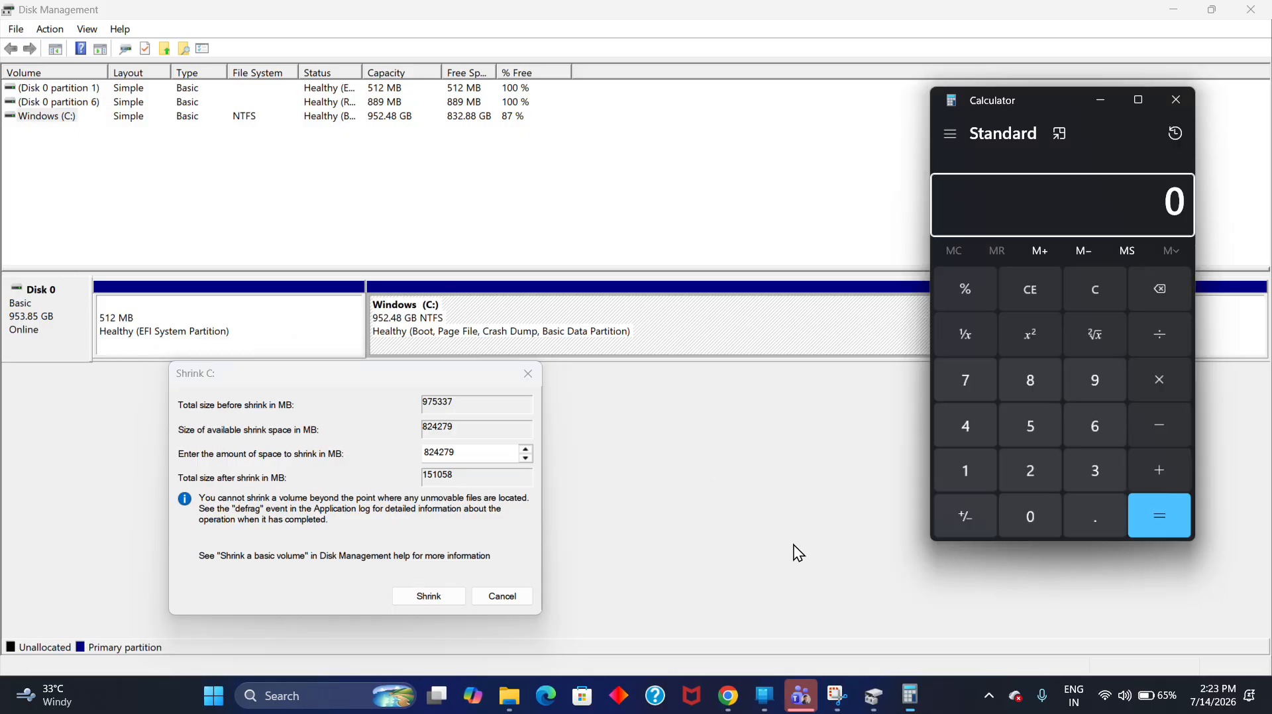
drag(1049, 111, 821, 178)
click(463, 487)
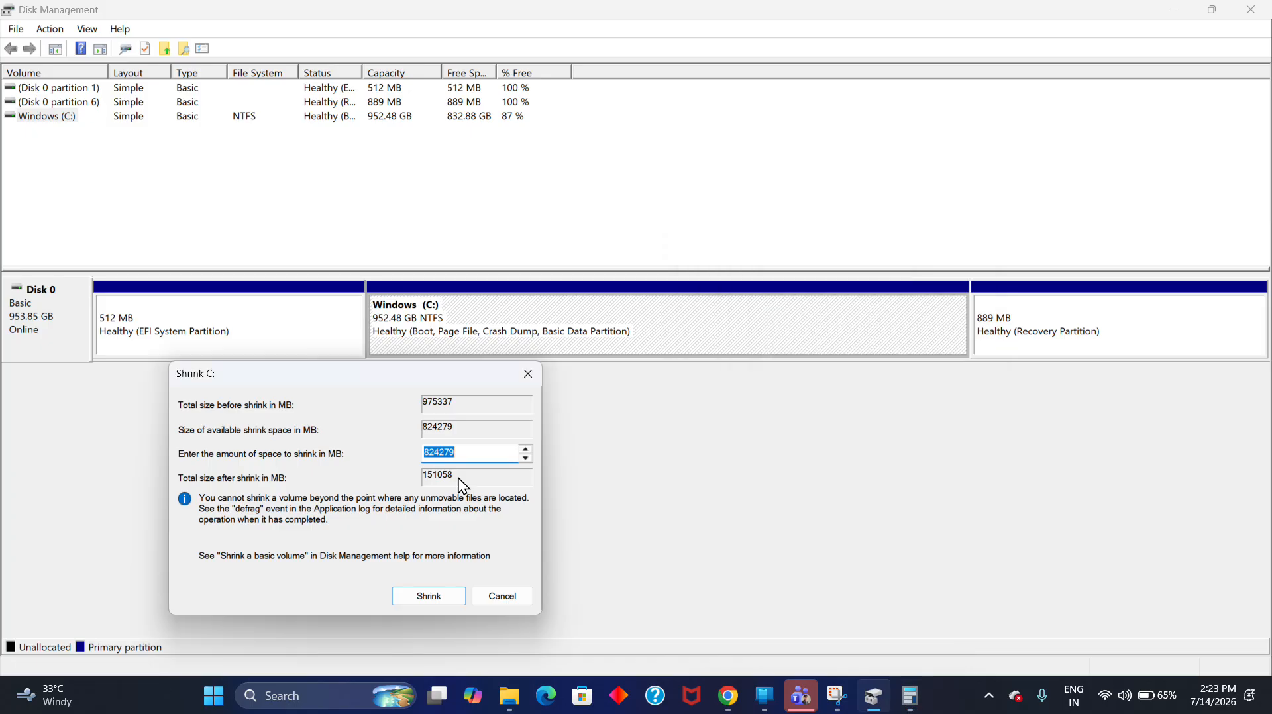
click(471, 453)
drag(471, 454, 422, 456)
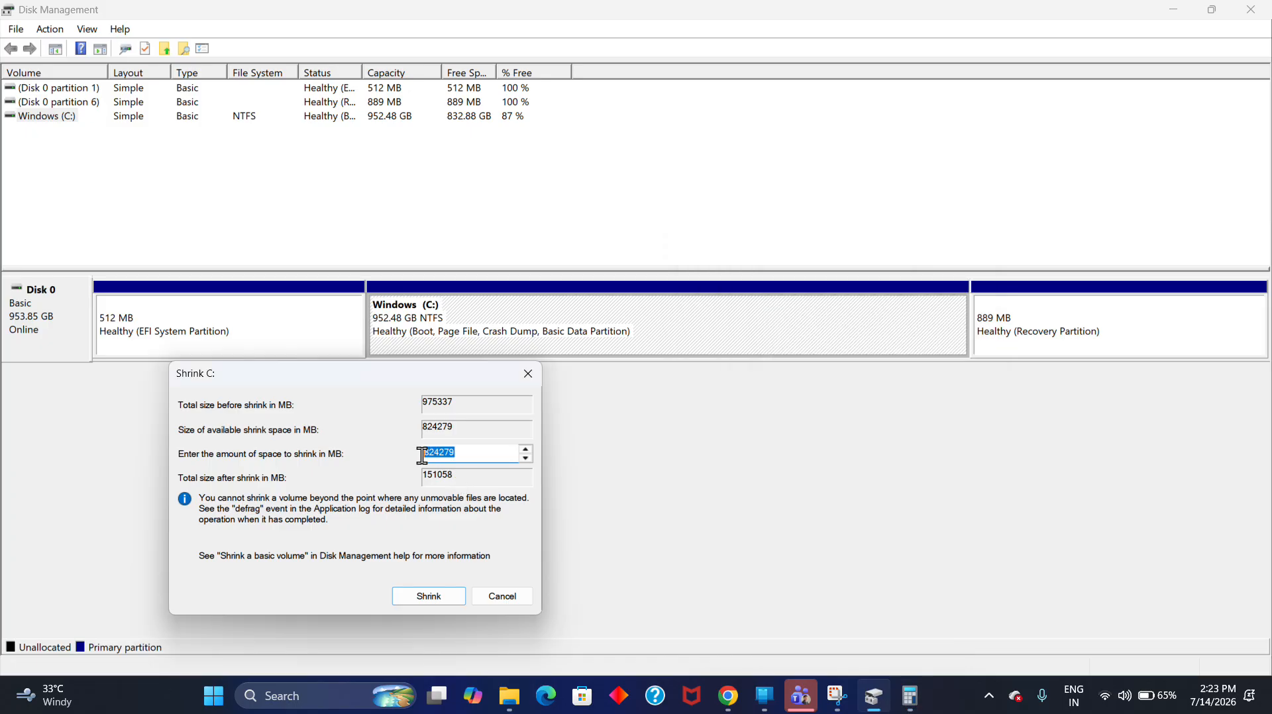
click(460, 453)
Switch to File Explorer, look through the Windows (C:) drive and its free space, and minimize the window.
click(513, 693)
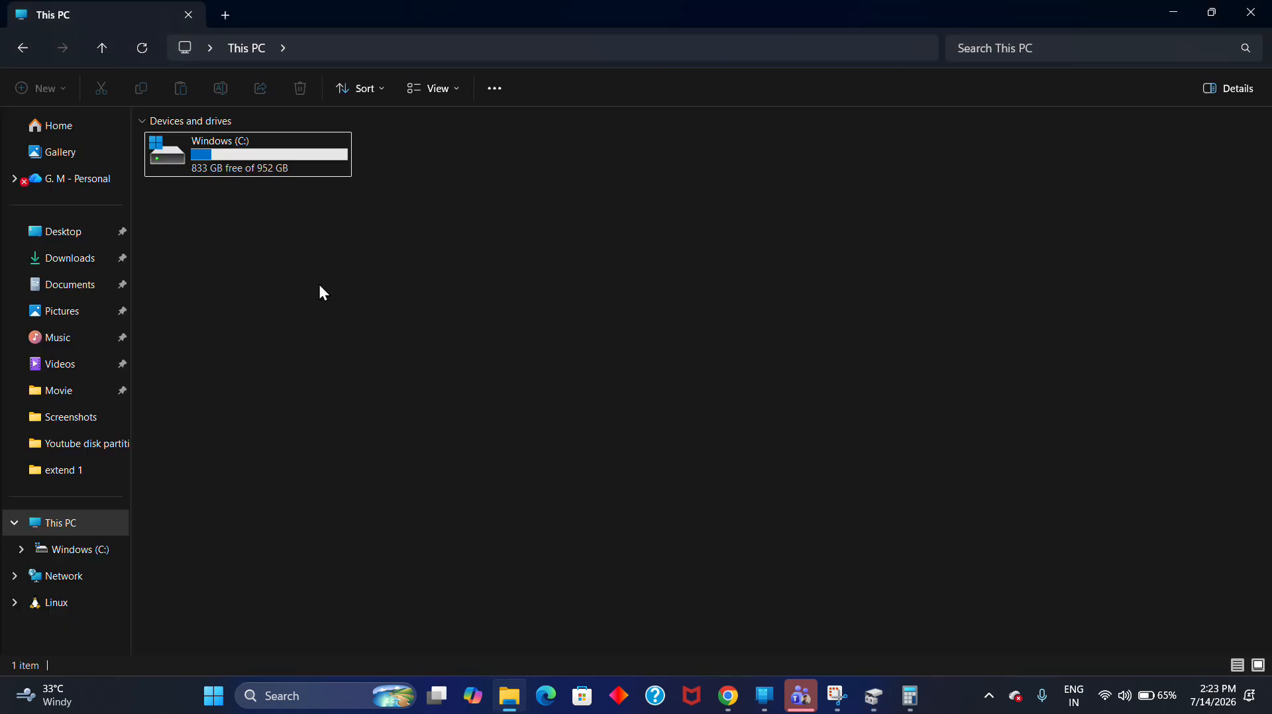
double_click(313, 167)
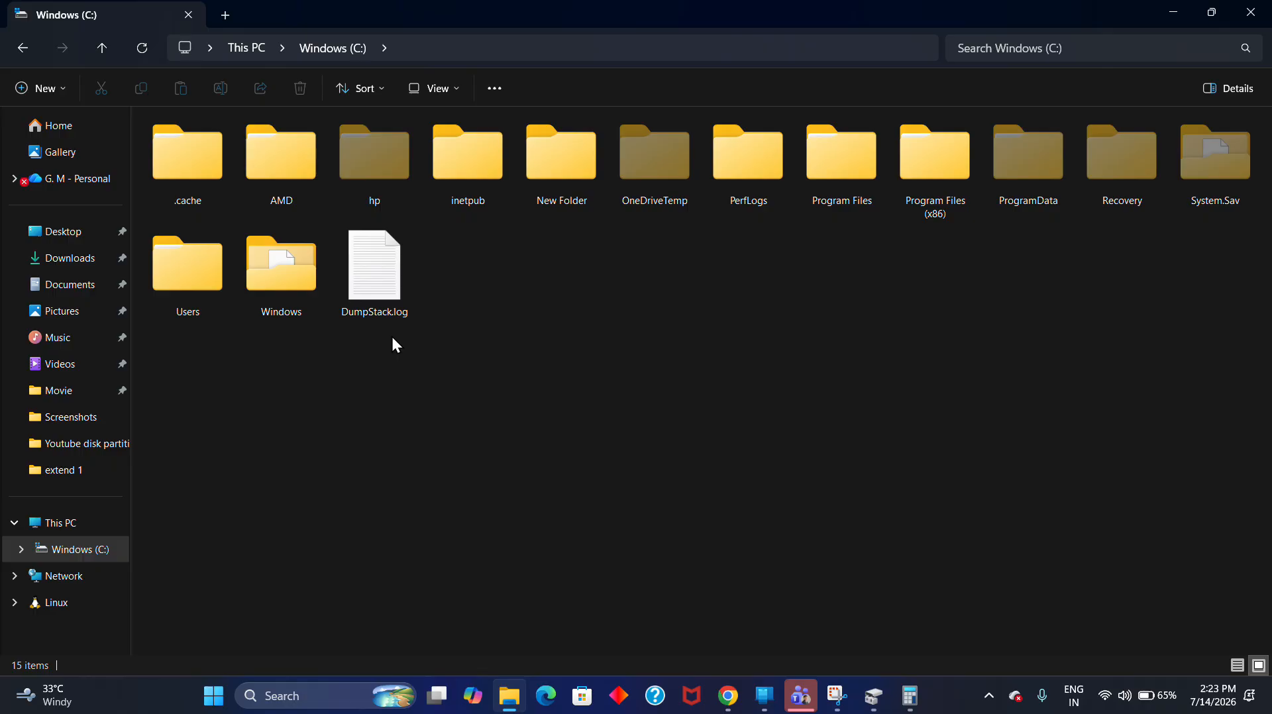
key(alt+Left)
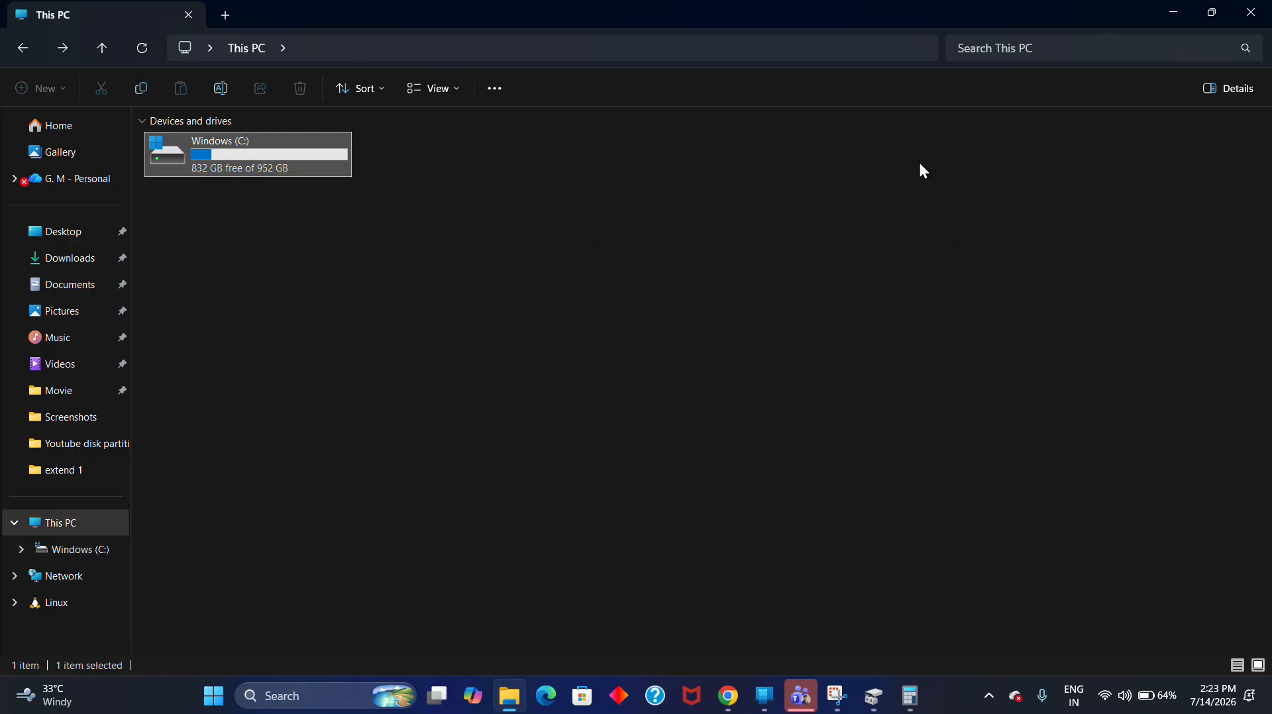
click(1172, 13)
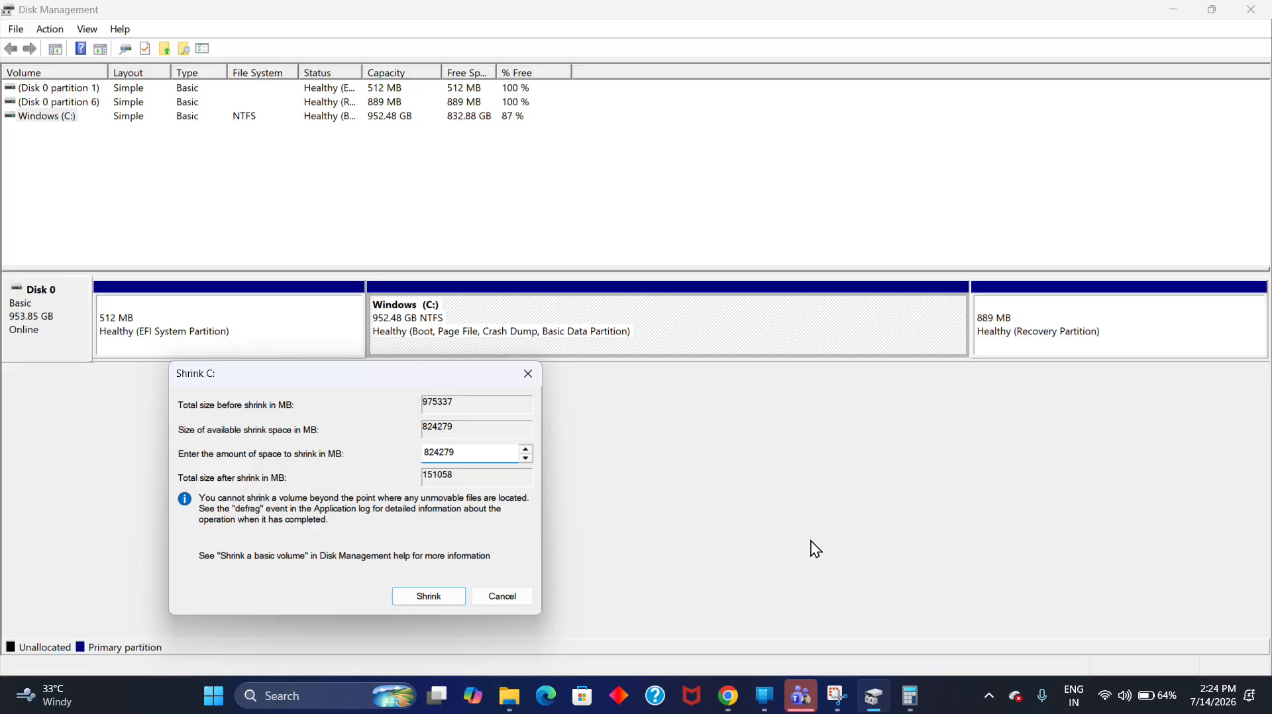
Switch to Calculator and multiply 650 by 1024 to convert 650 GB to megabytes.
click(909, 696)
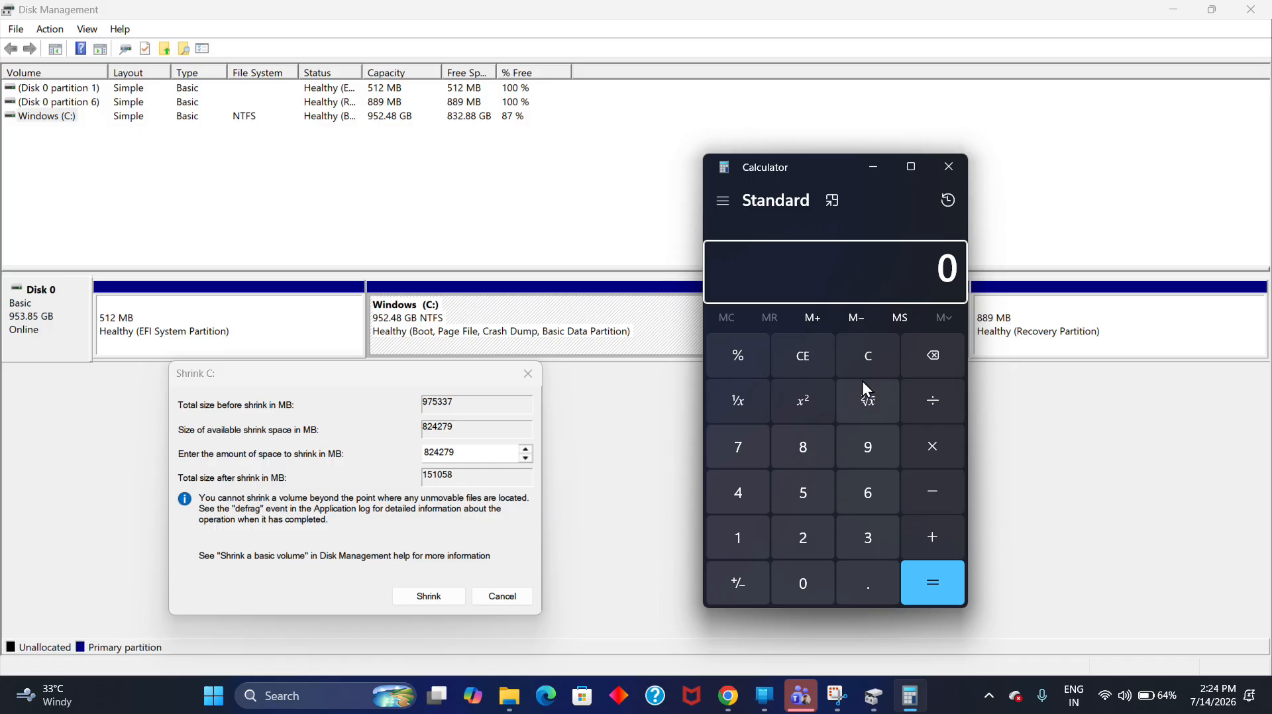
drag(816, 176, 790, 191)
click(836, 508)
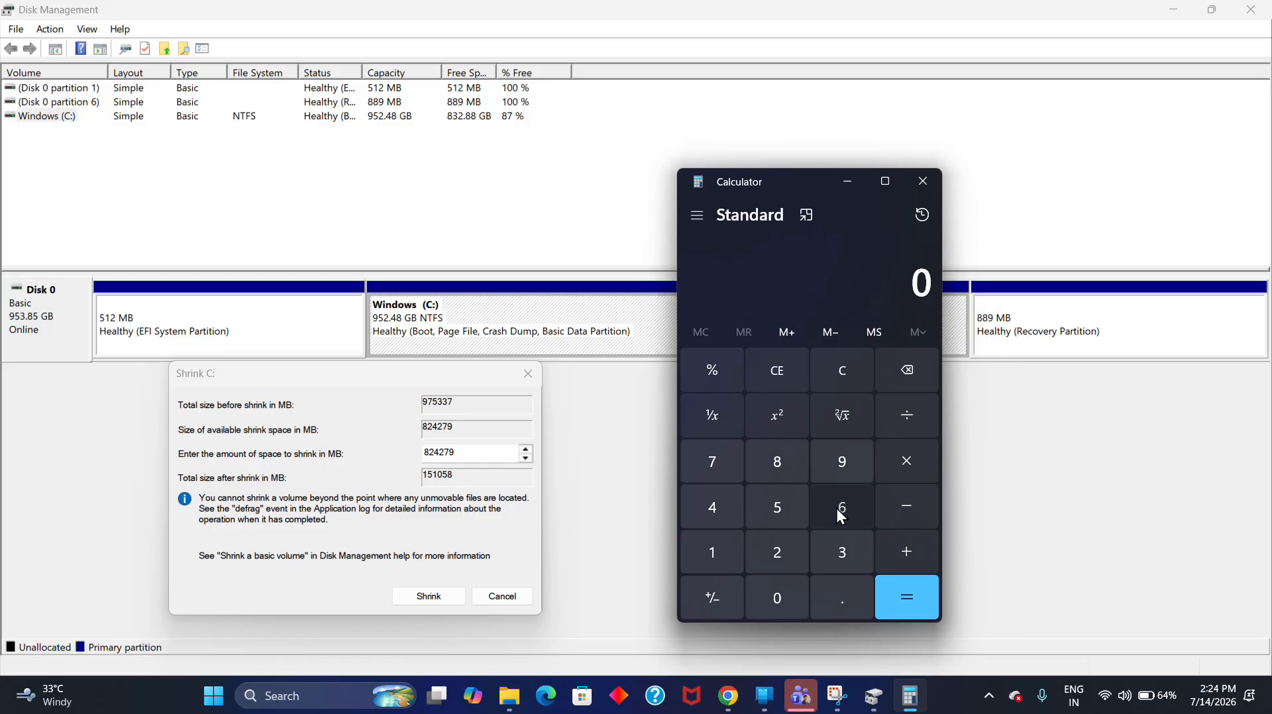
click(788, 504)
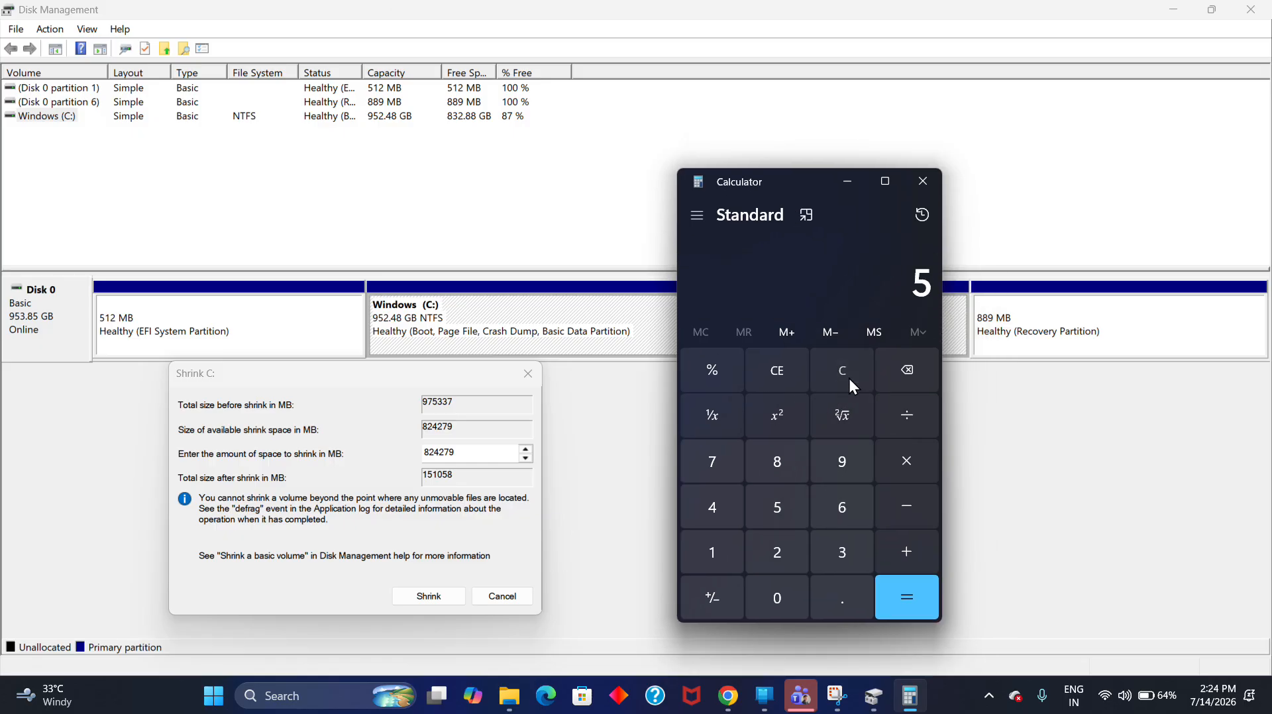
text(650)
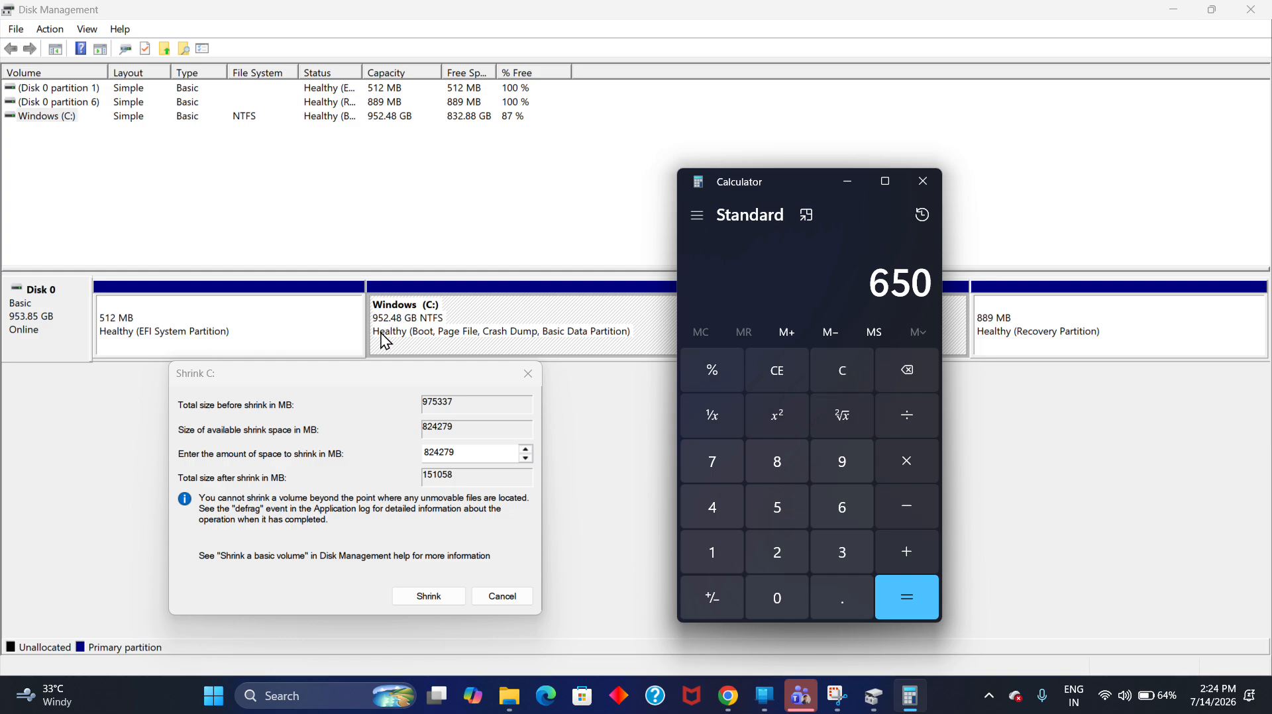
text(*1024)
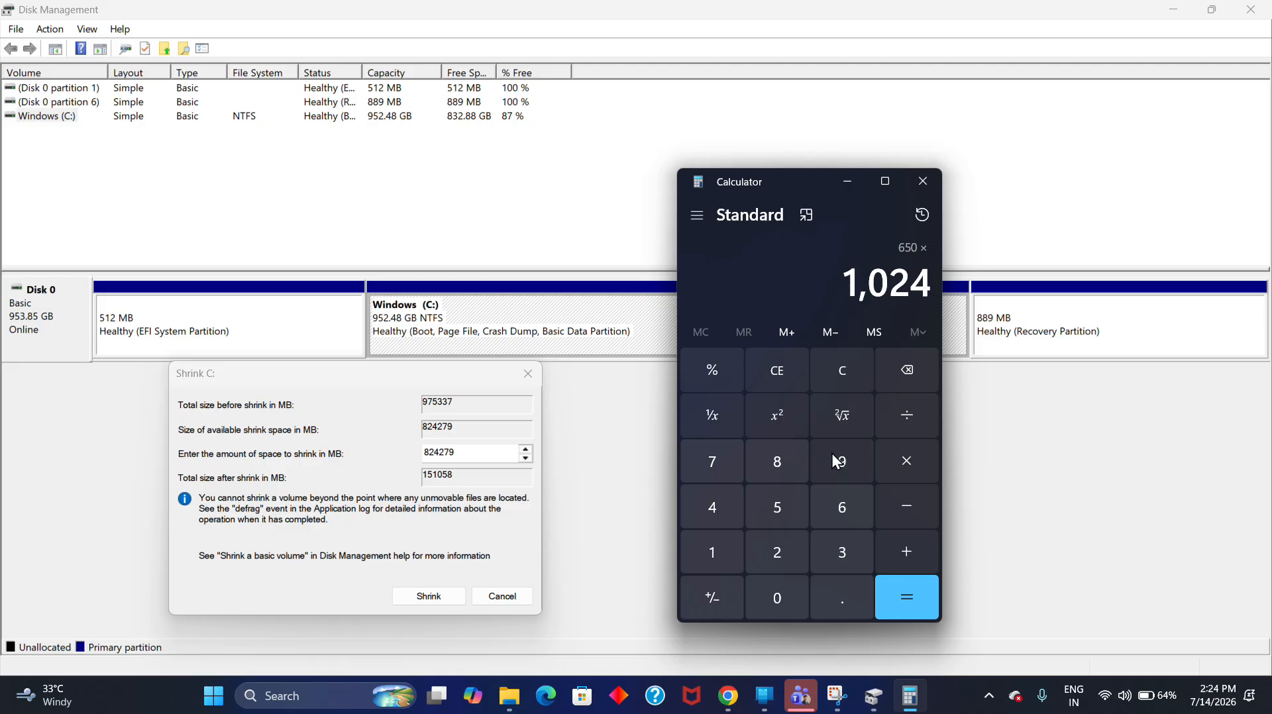
click(902, 593)
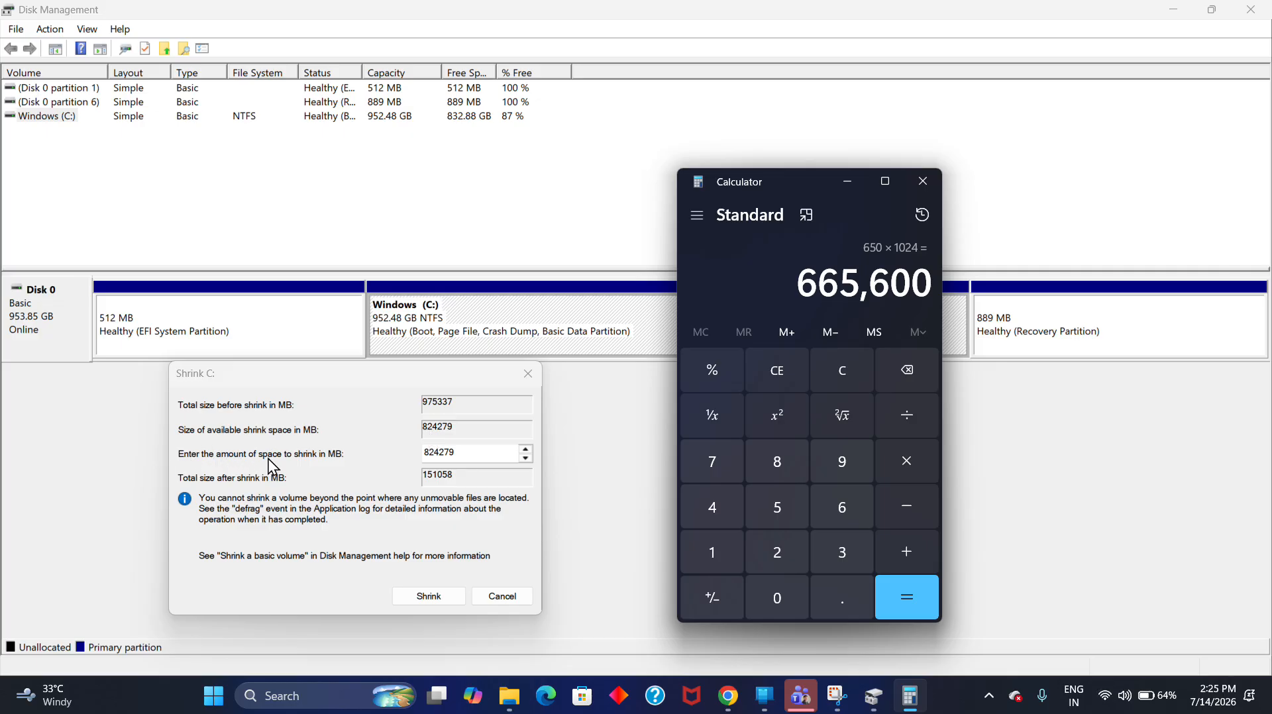
Replace the amount of space to shrink on C: with the calculated 665600 MB.
click(468, 454)
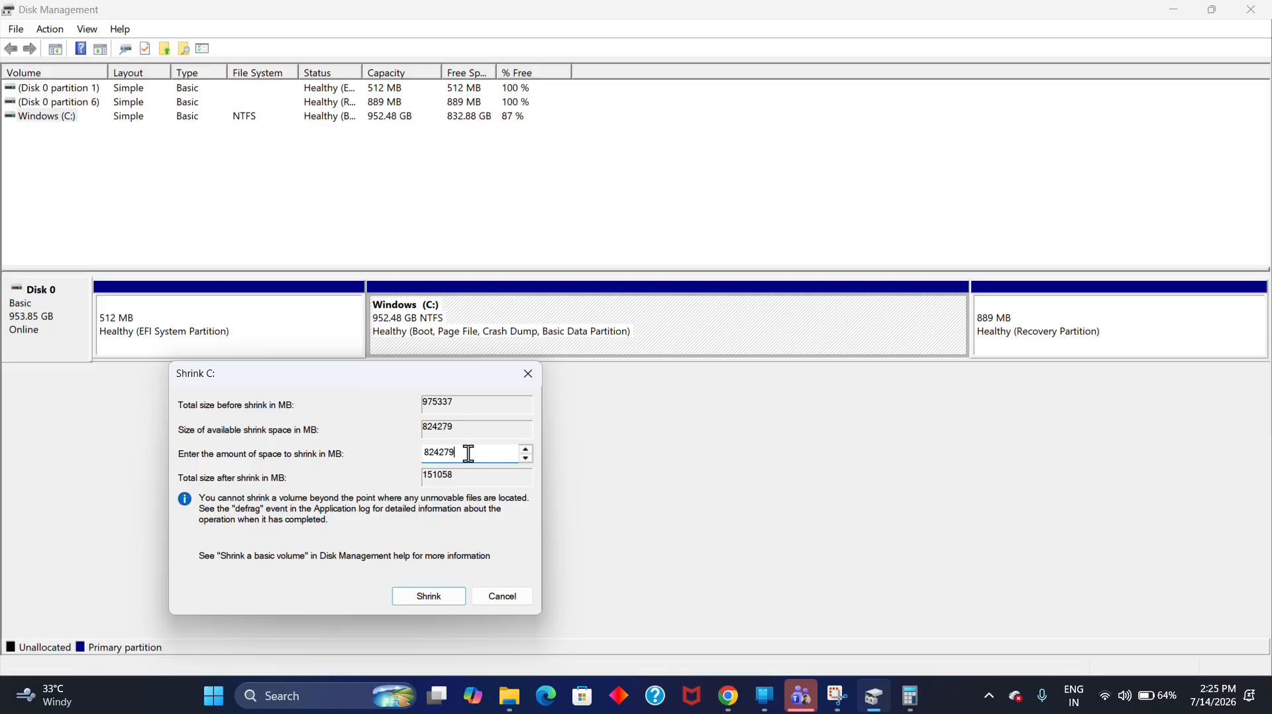
key(BackSpace)
key(BackSpace)
key(BackSpace)
key(BackSpace)
key(BackSpace)
key(BackSpace)
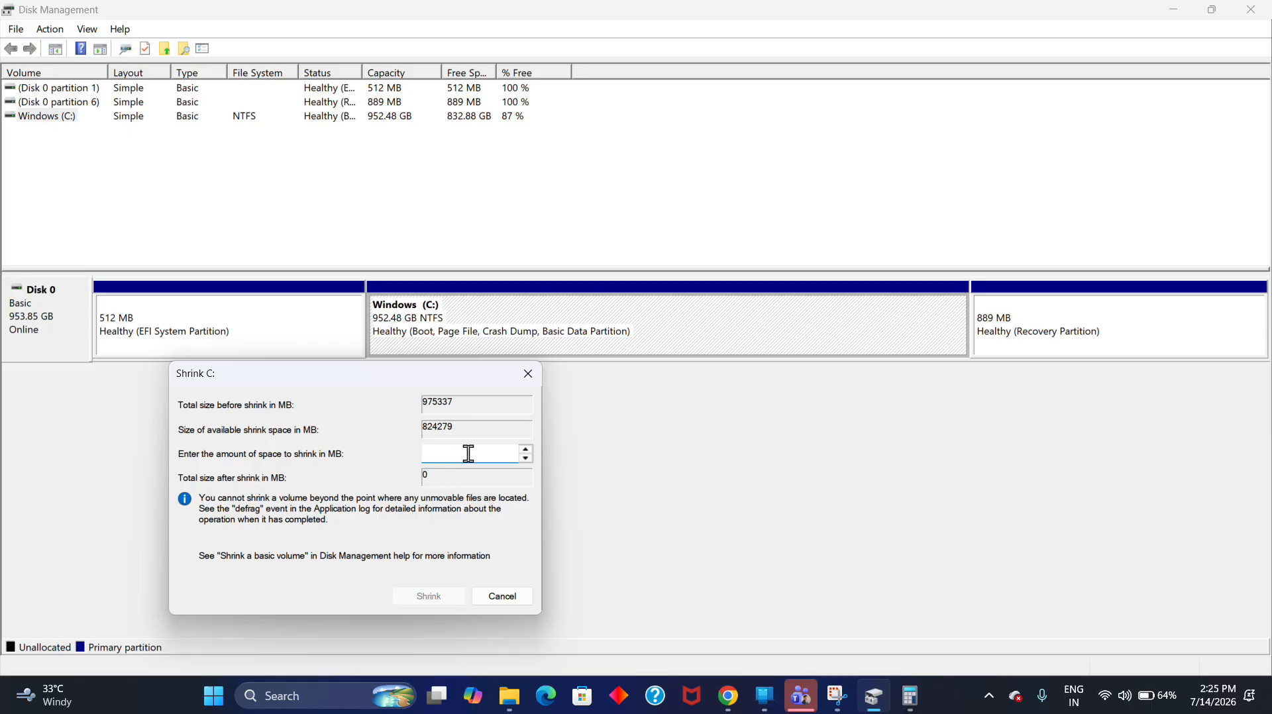
click(913, 695)
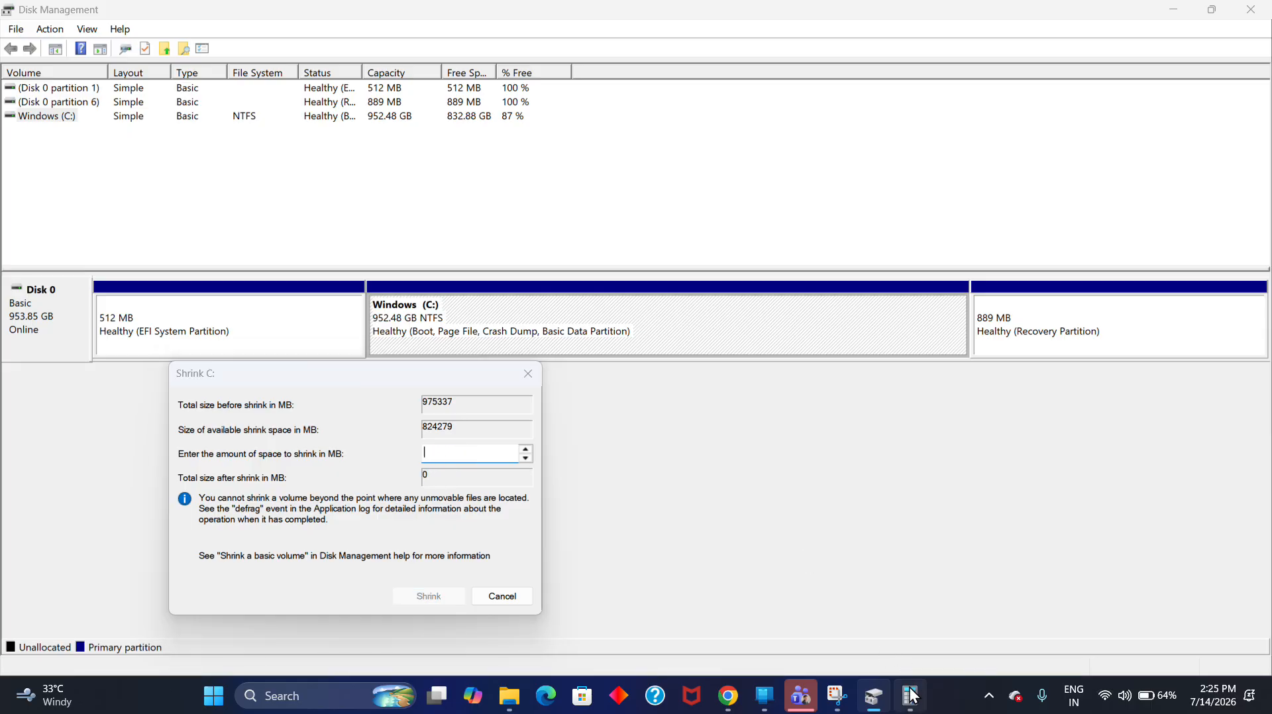
click(912, 695)
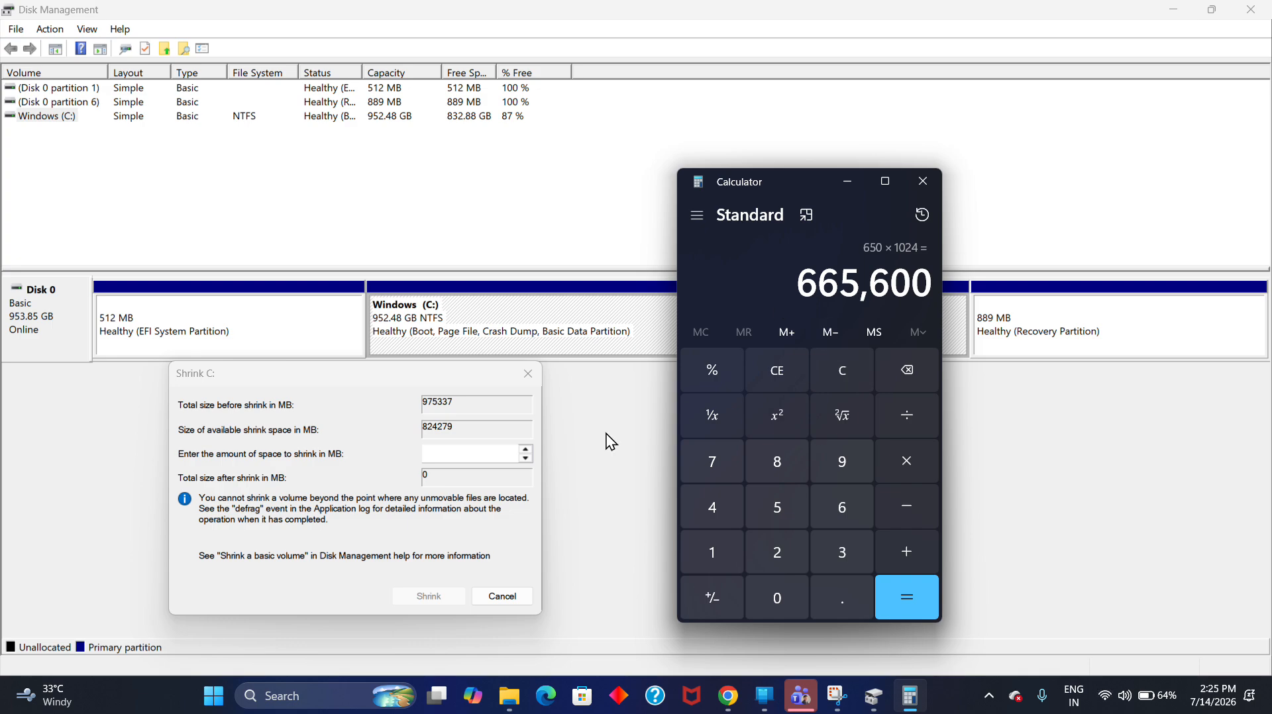
click(466, 457)
text(66)
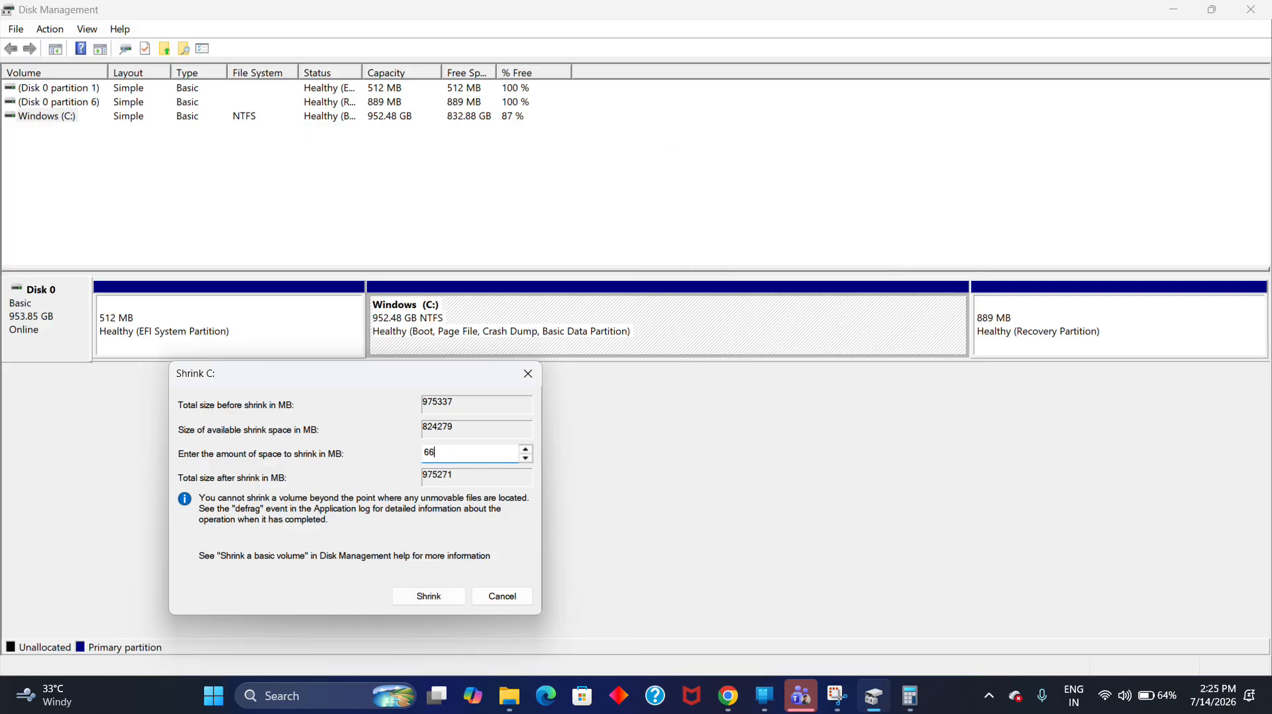
text(5600)
Check the entered shrink amount against the Calculator result and shrink the C: volume.
drag(469, 453, 425, 455)
click(468, 454)
click(910, 695)
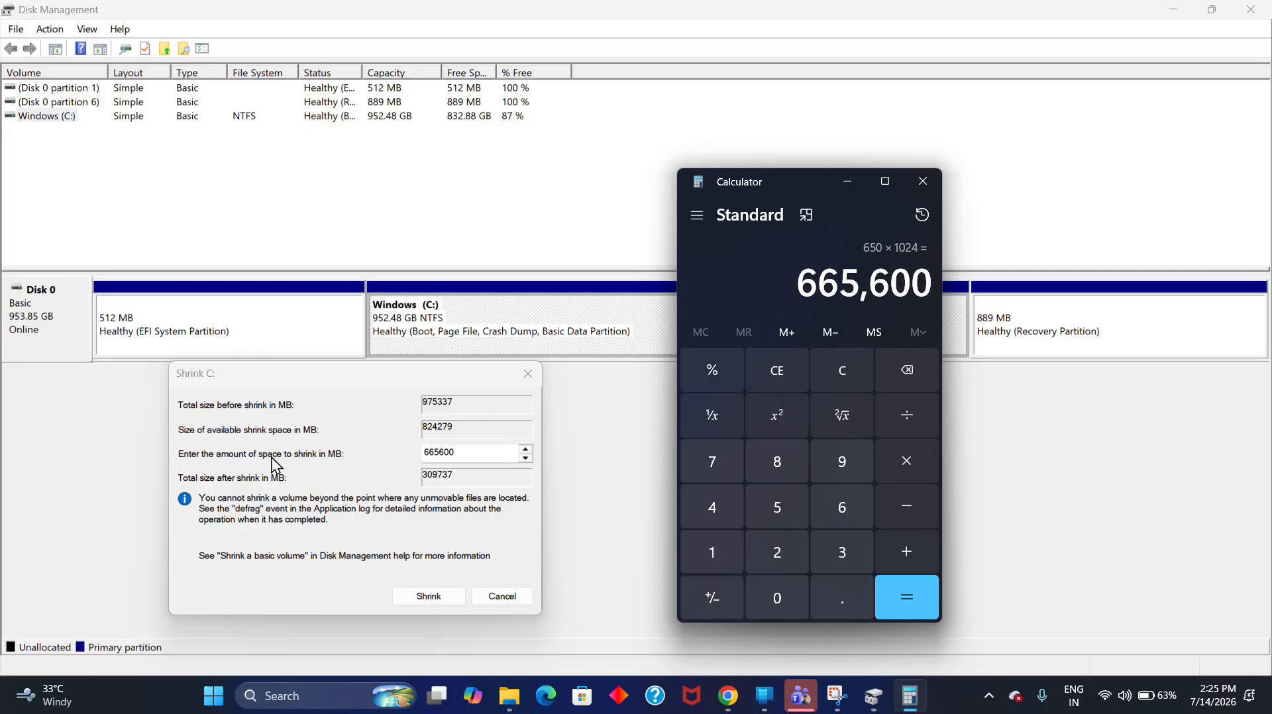
click(457, 455)
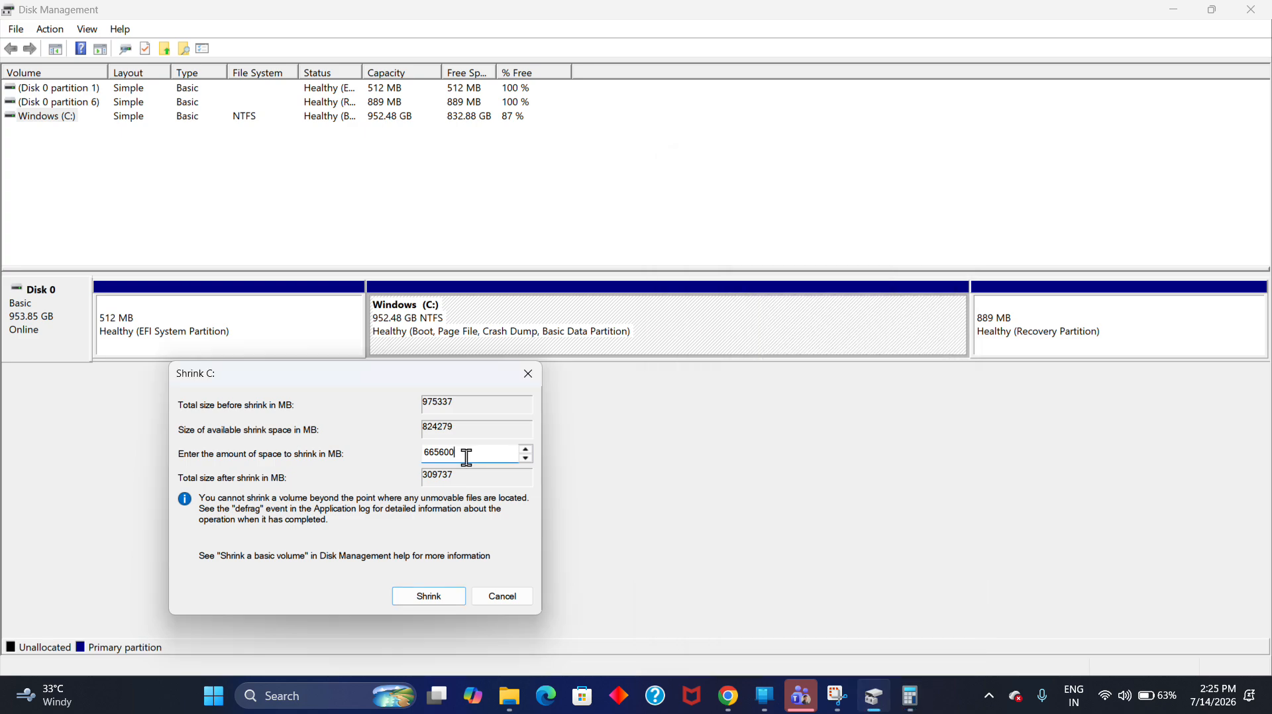
click(430, 595)
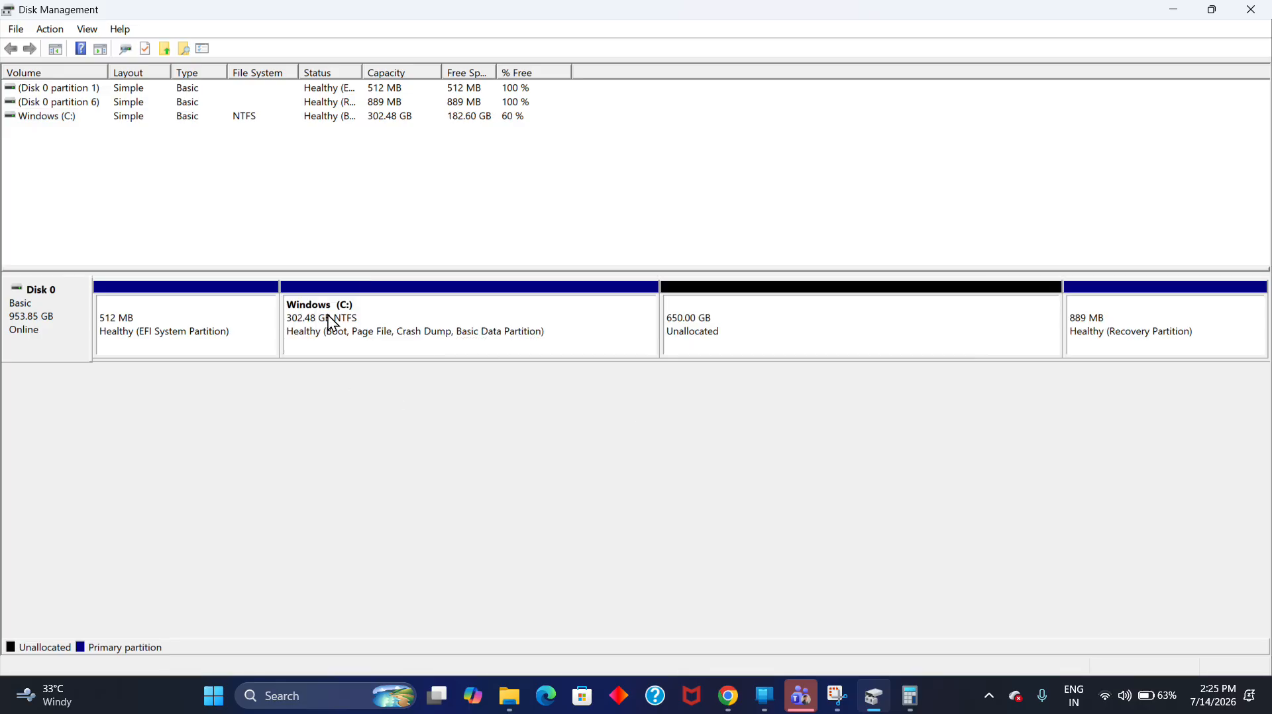
Inspect the Windows (C:) partition and the unallocated space in the Disk 0 map.
click(346, 324)
click(346, 324)
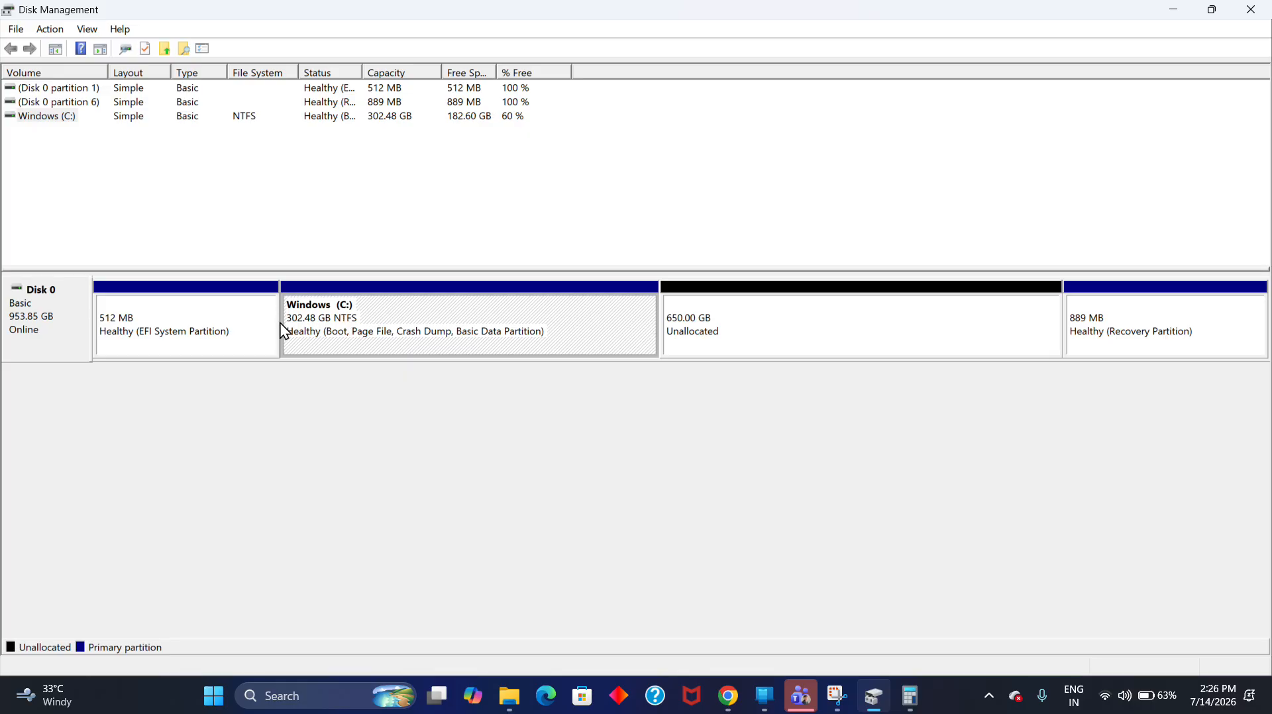
click(801, 325)
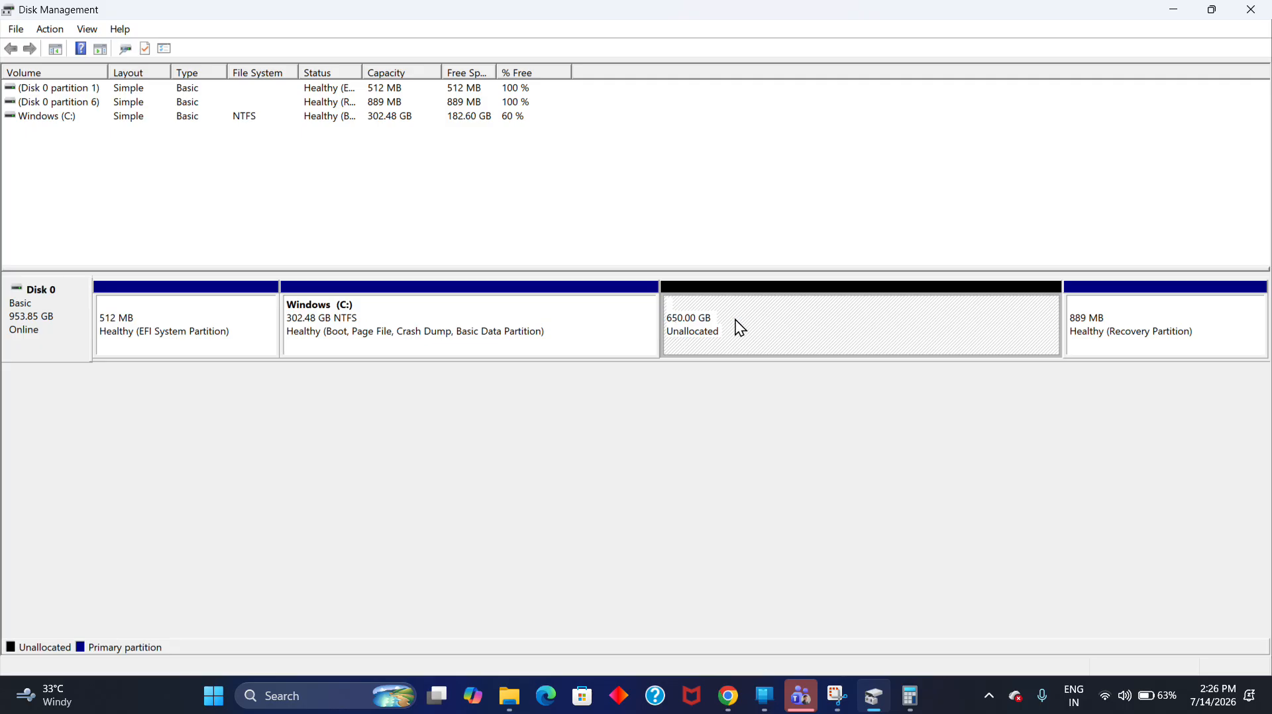
Switch to File Explorer, refresh This PC to check the Windows (C:) drive's capacity, and minimize the window.
click(509, 696)
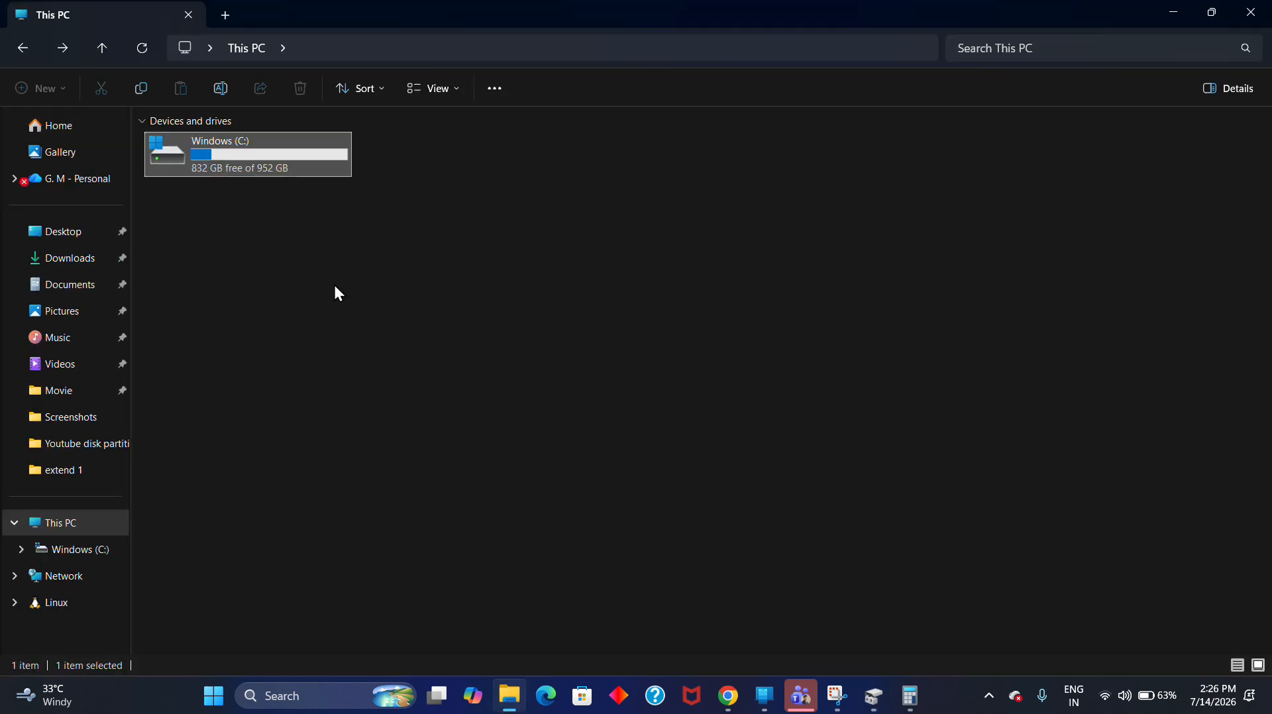
click(146, 60)
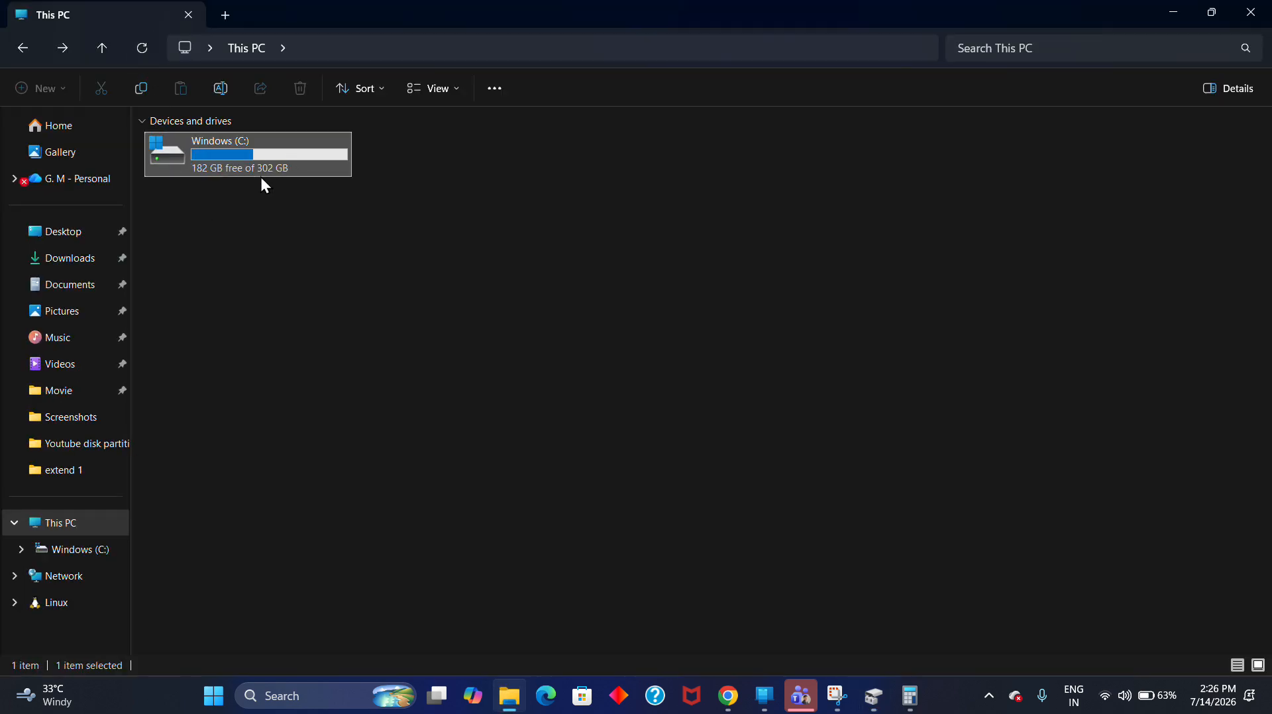
click(1173, 12)
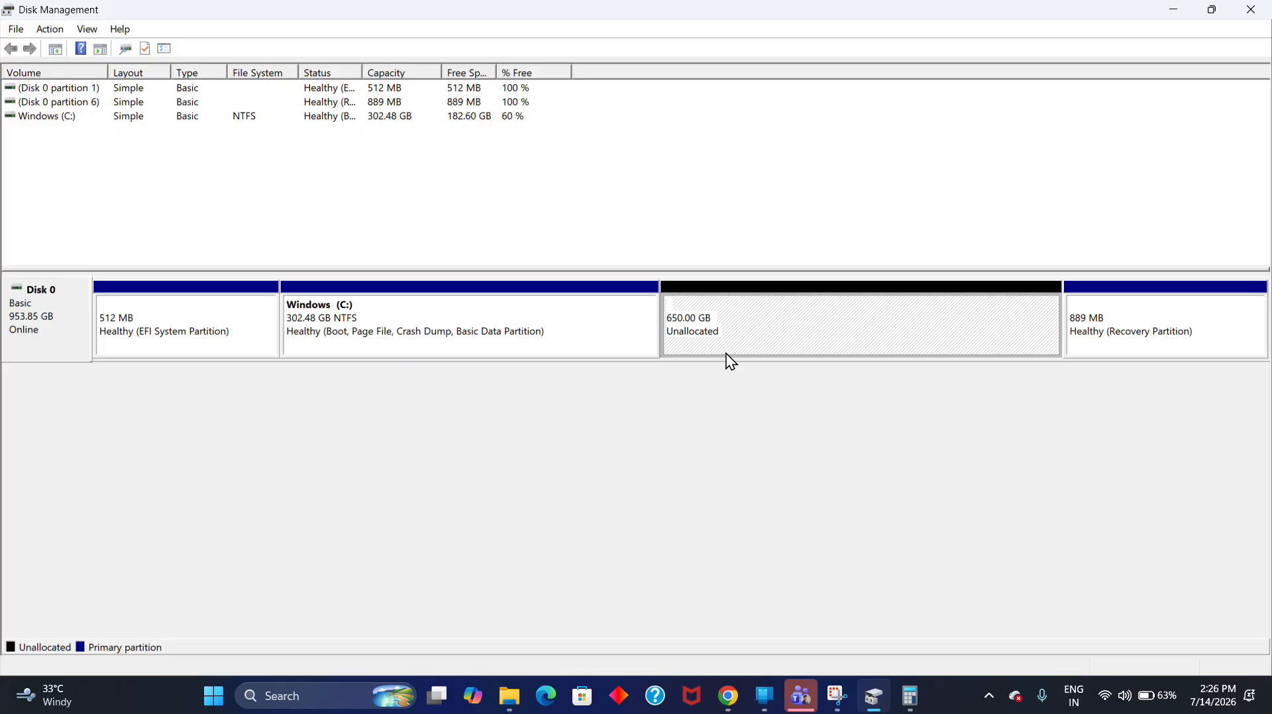
Start a New Simple Volume on the unallocated space, advance to the volume size page, and place the wizard below the partition map.
right_click(809, 318)
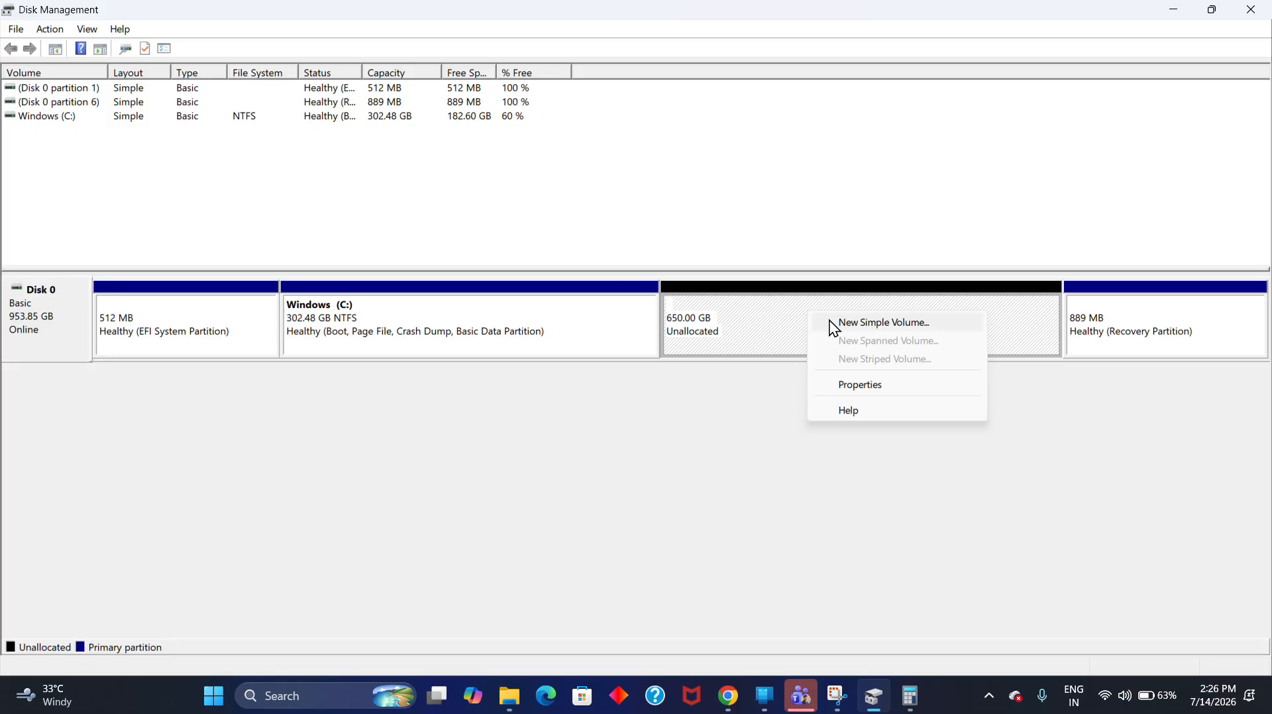
click(834, 327)
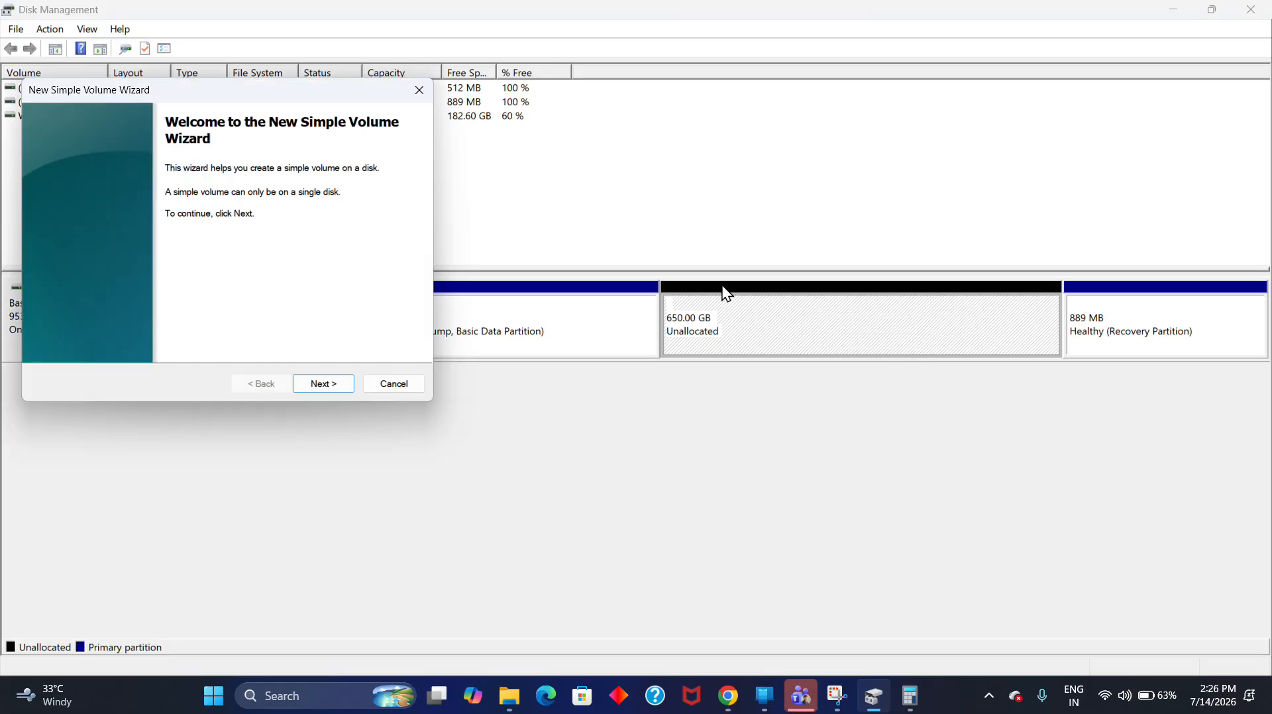
click(333, 389)
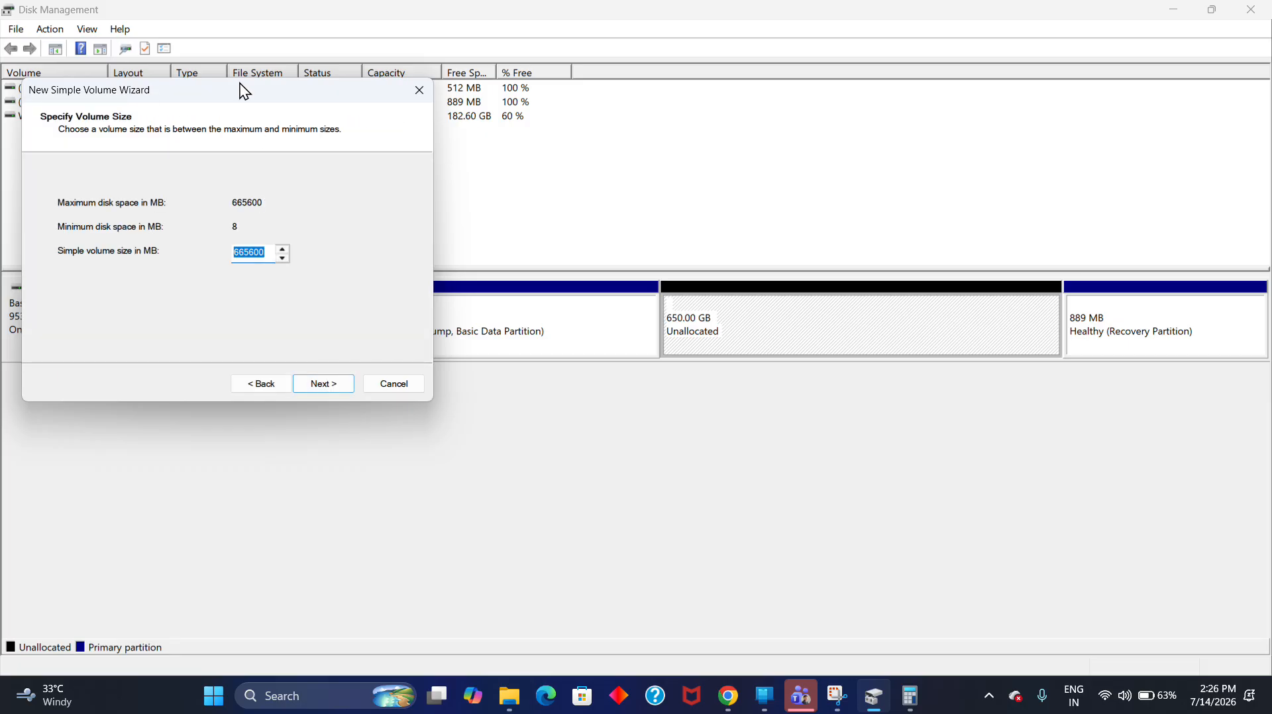
drag(249, 102, 287, 384)
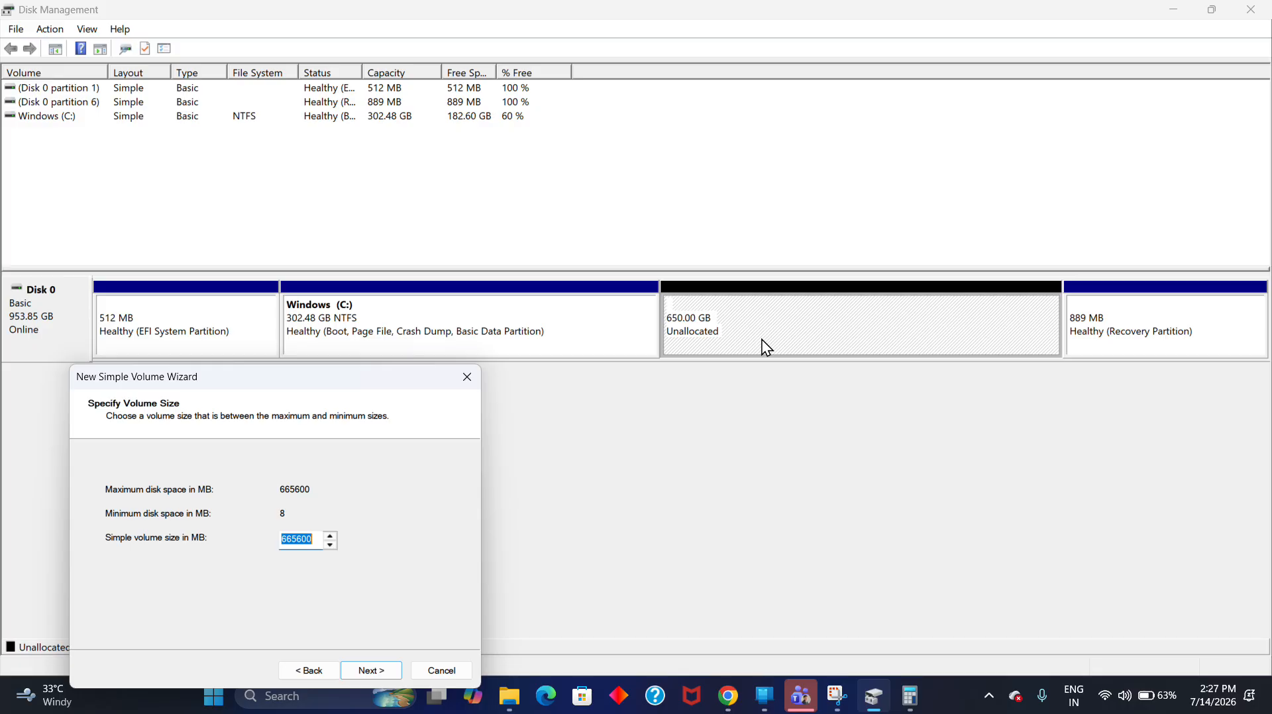
Open Calculator, multiply 350 by 1024 to convert 350 GB to megabytes, and close it.
key(XF86Calculator)
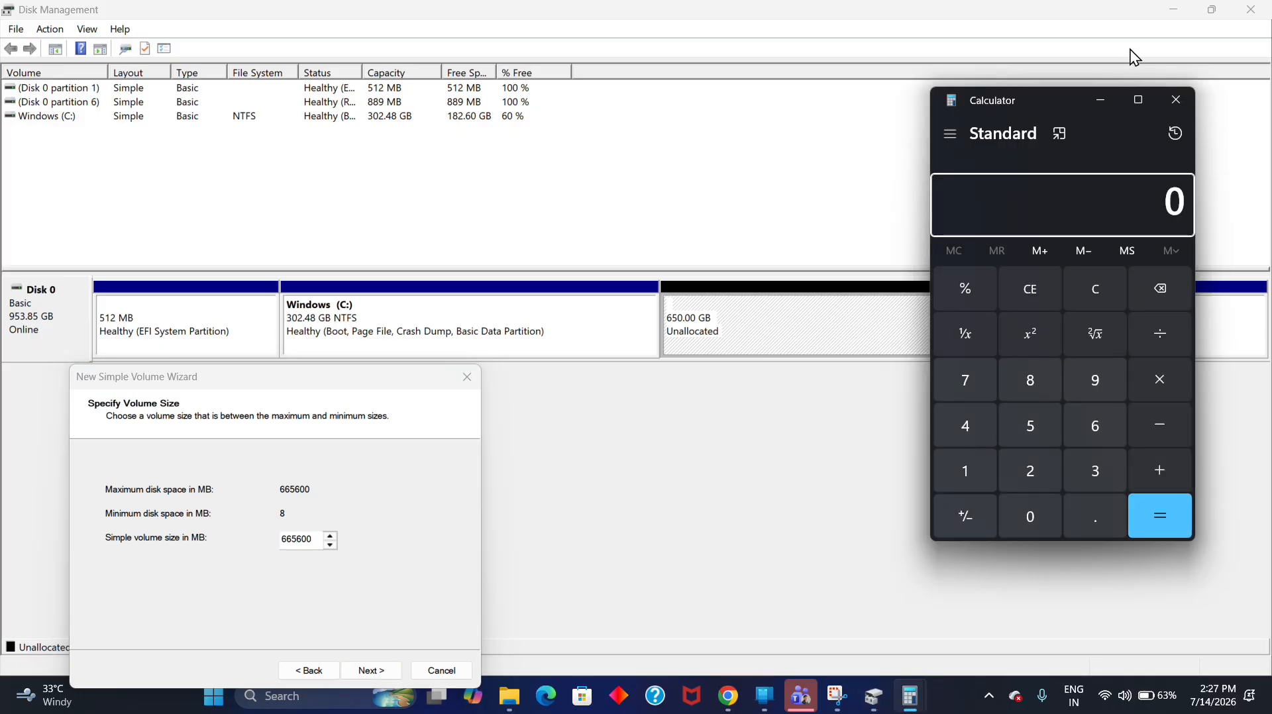
drag(1035, 105, 734, 132)
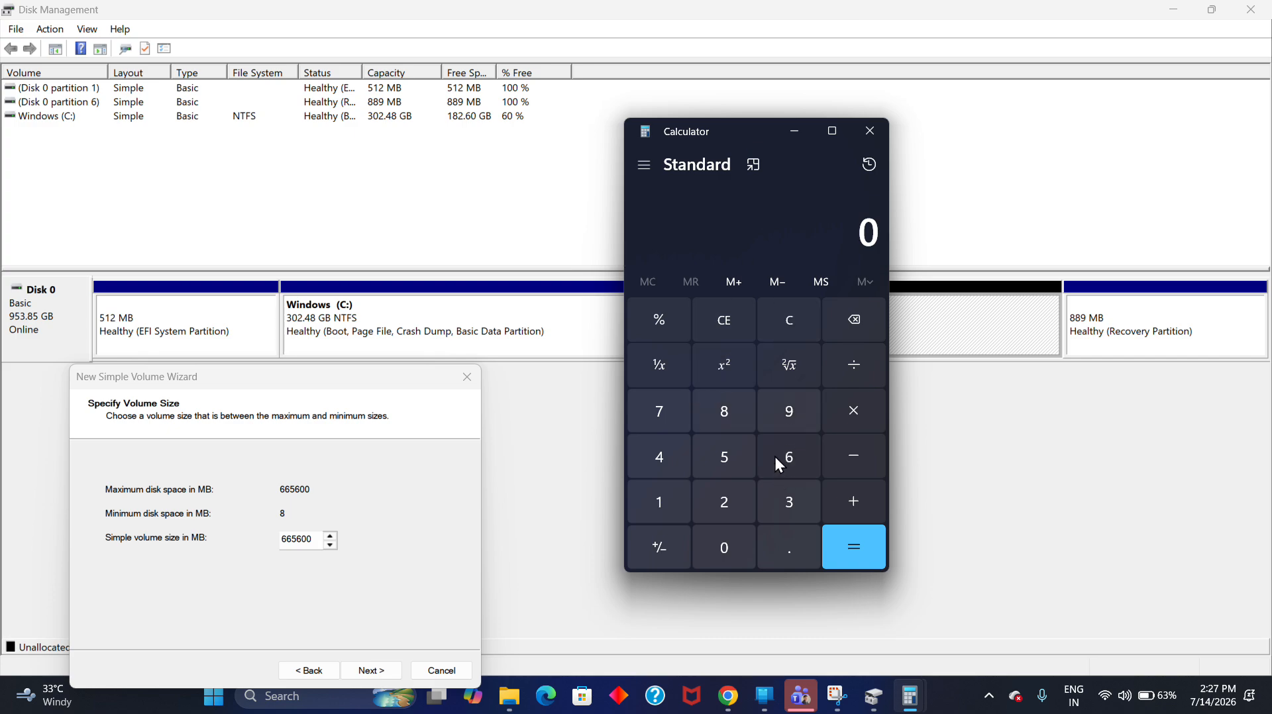
text(350)
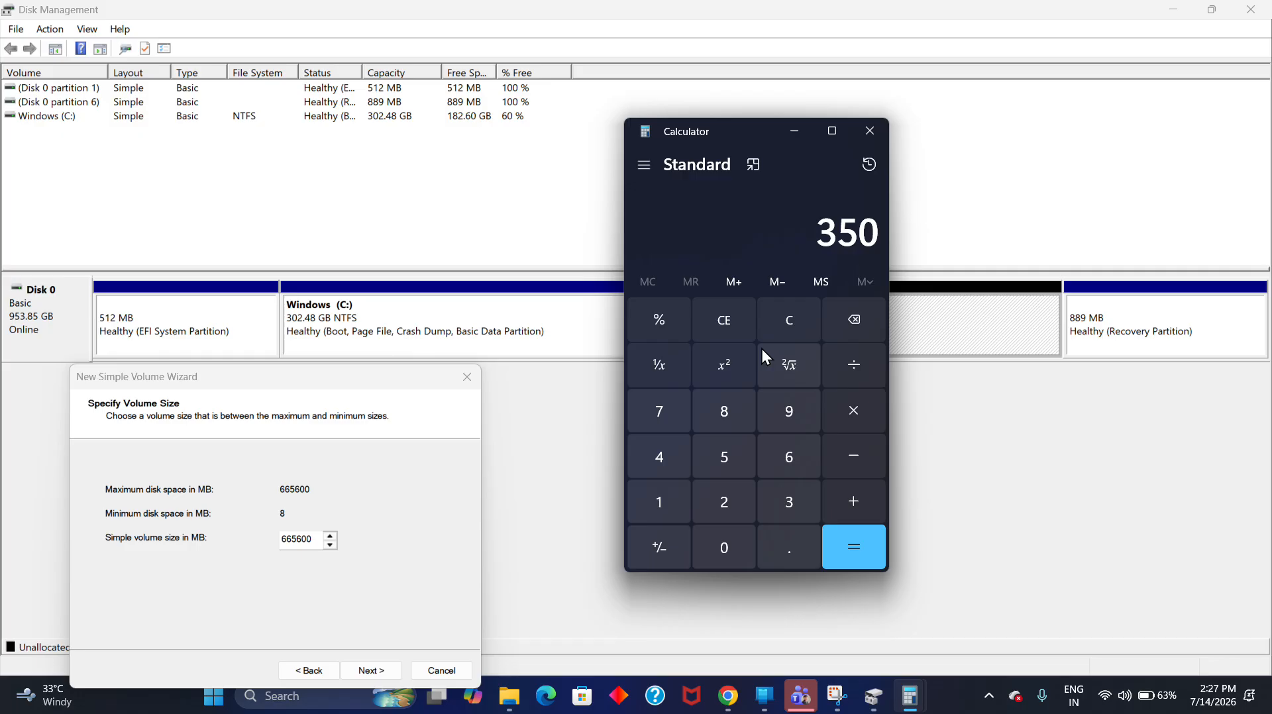
text(*1024)
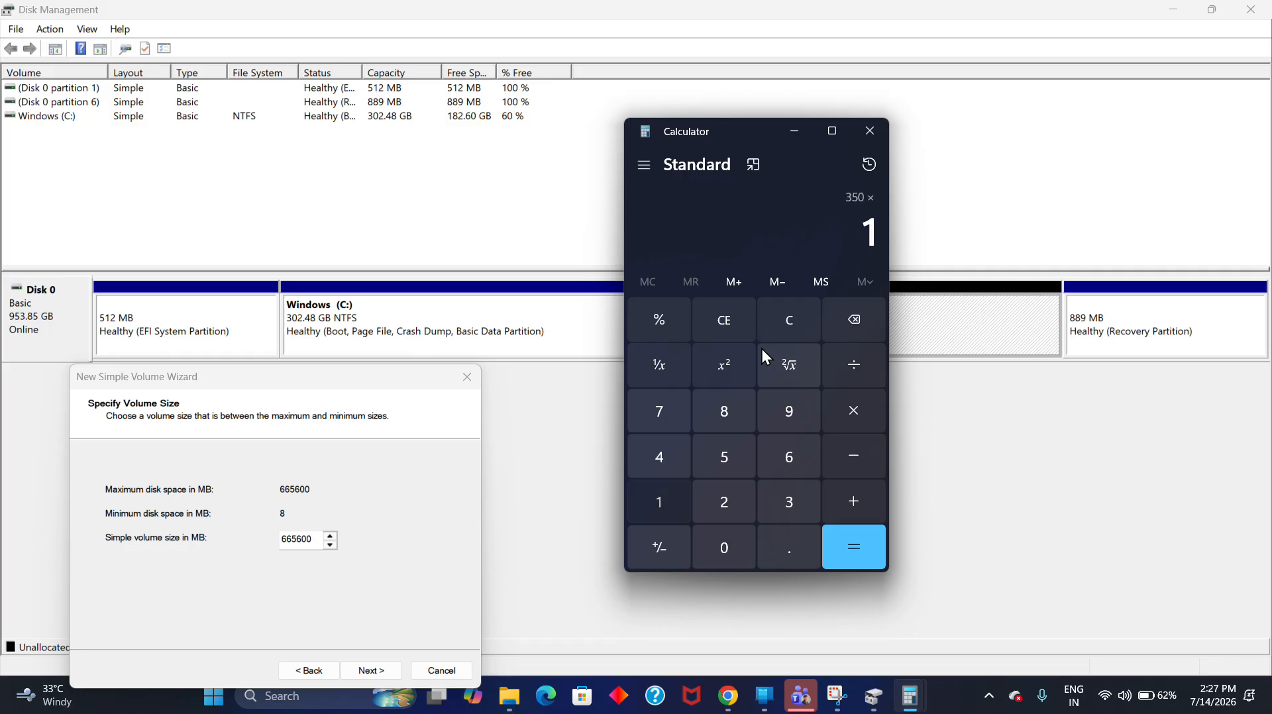
key(Return)
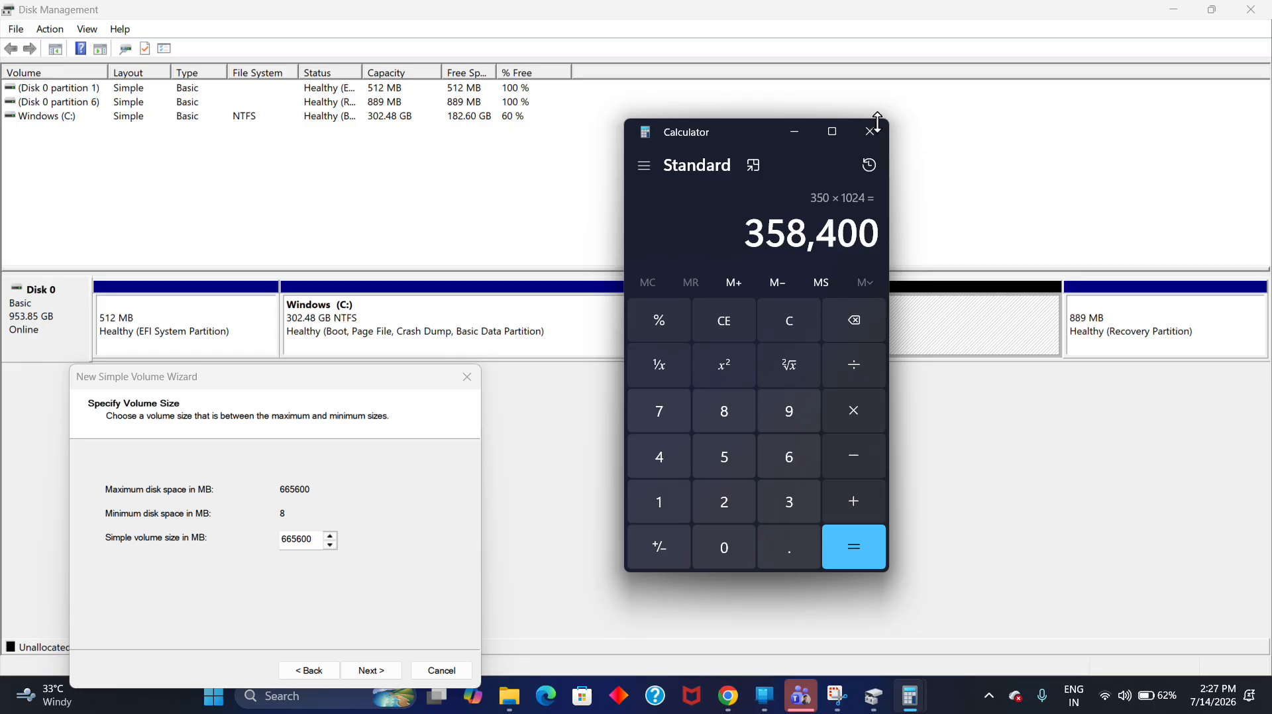
drag(877, 119, 876, 130)
click(873, 142)
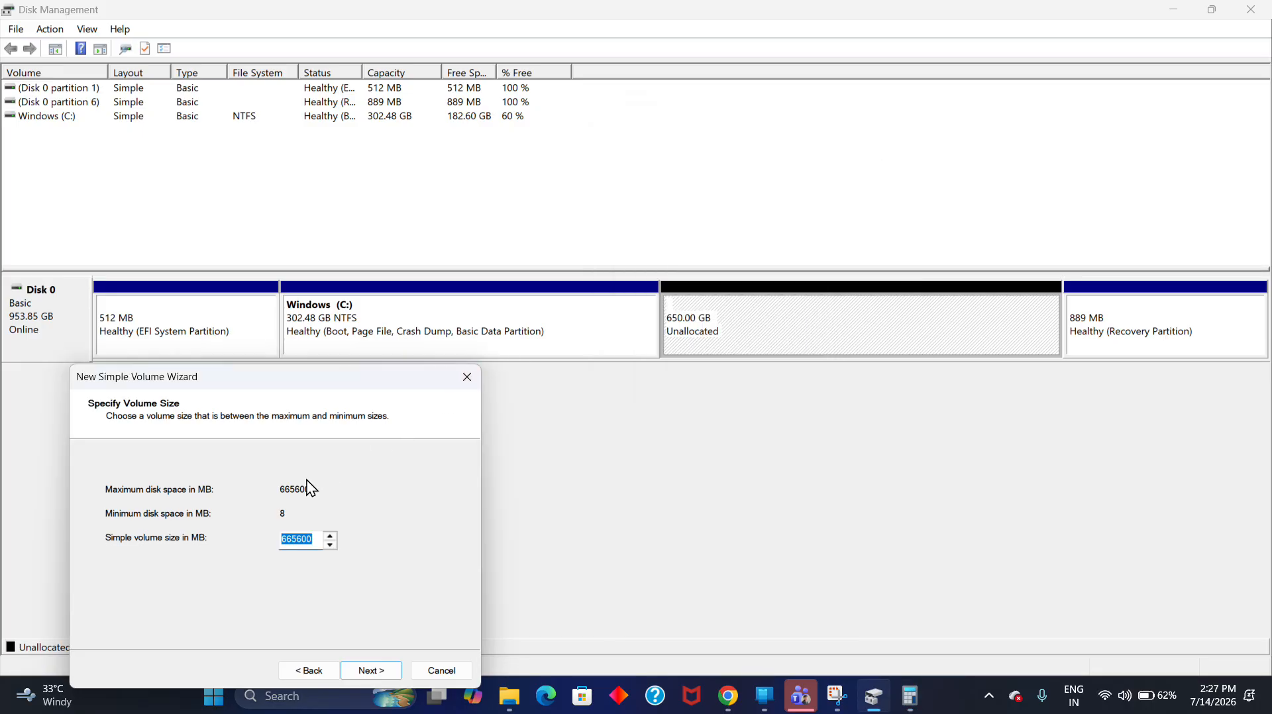
Set the simple volume size to 358400 MB and continue to the drive letter page.
drag(315, 382, 528, 274)
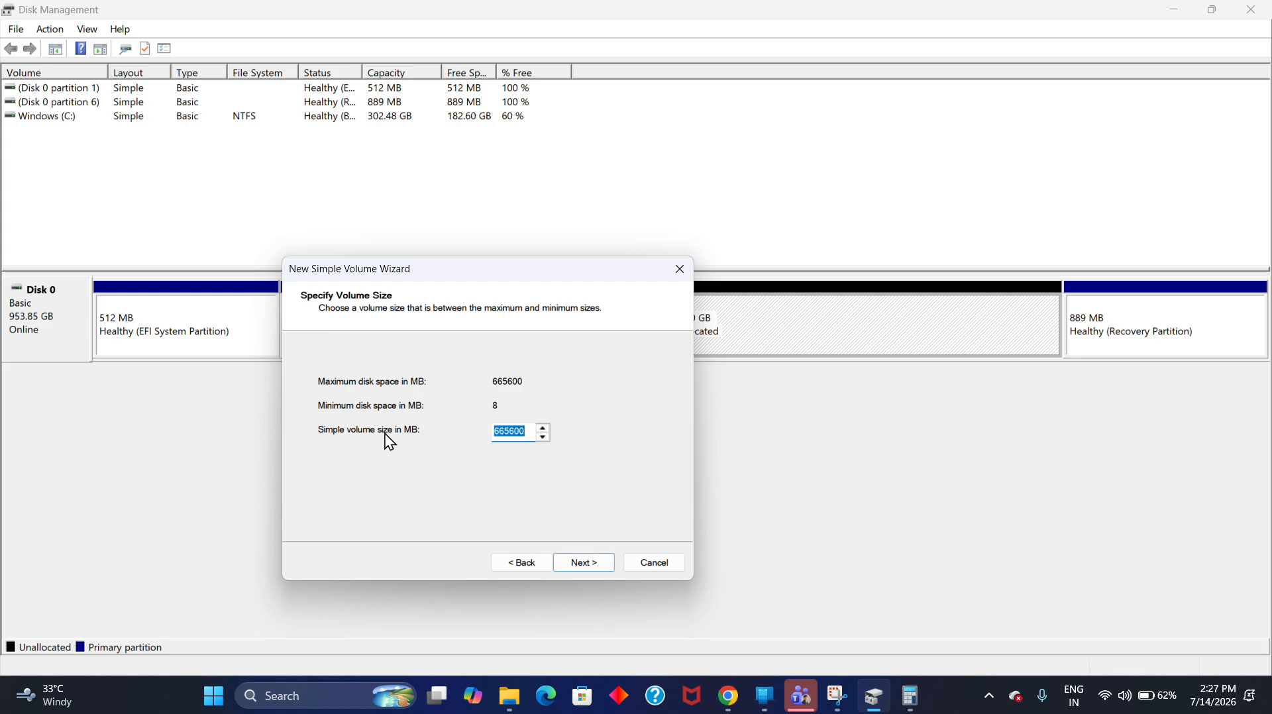
click(536, 429)
key(BackSpace)
key(BackSpace)
key(BackSpace)
key(BackSpace)
key(BackSpace)
key(BackSpace)
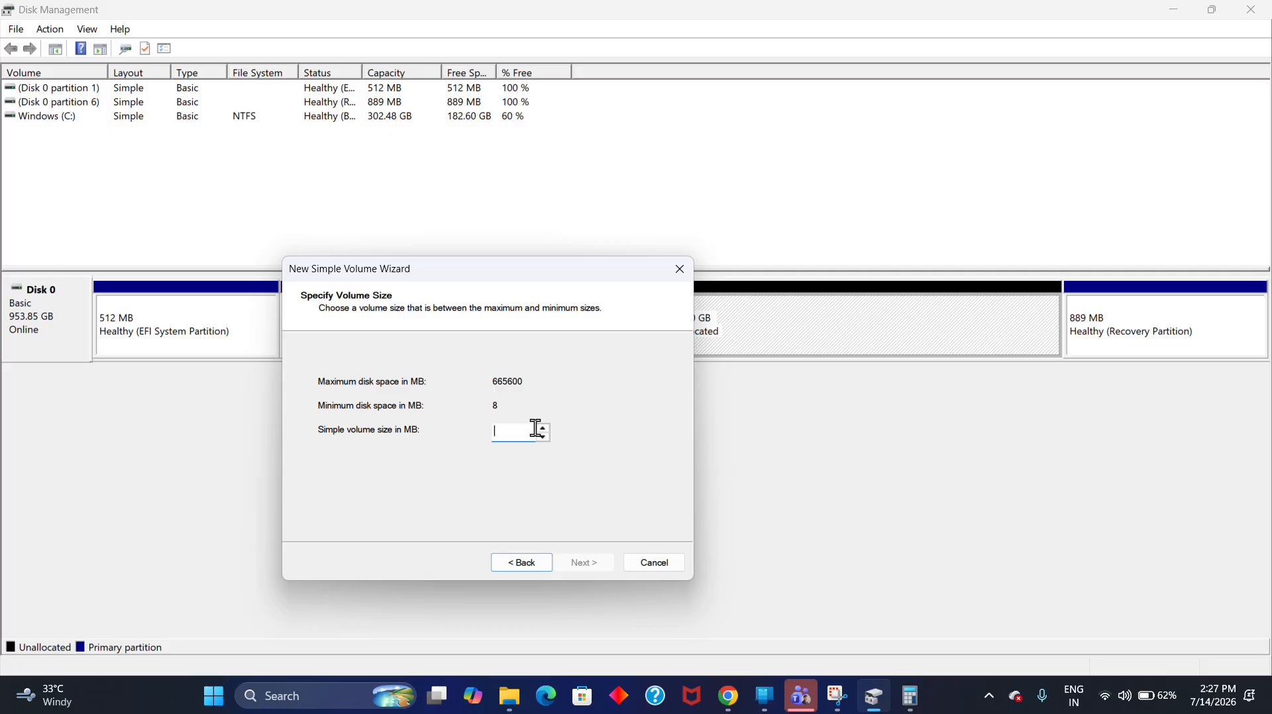
text(358400)
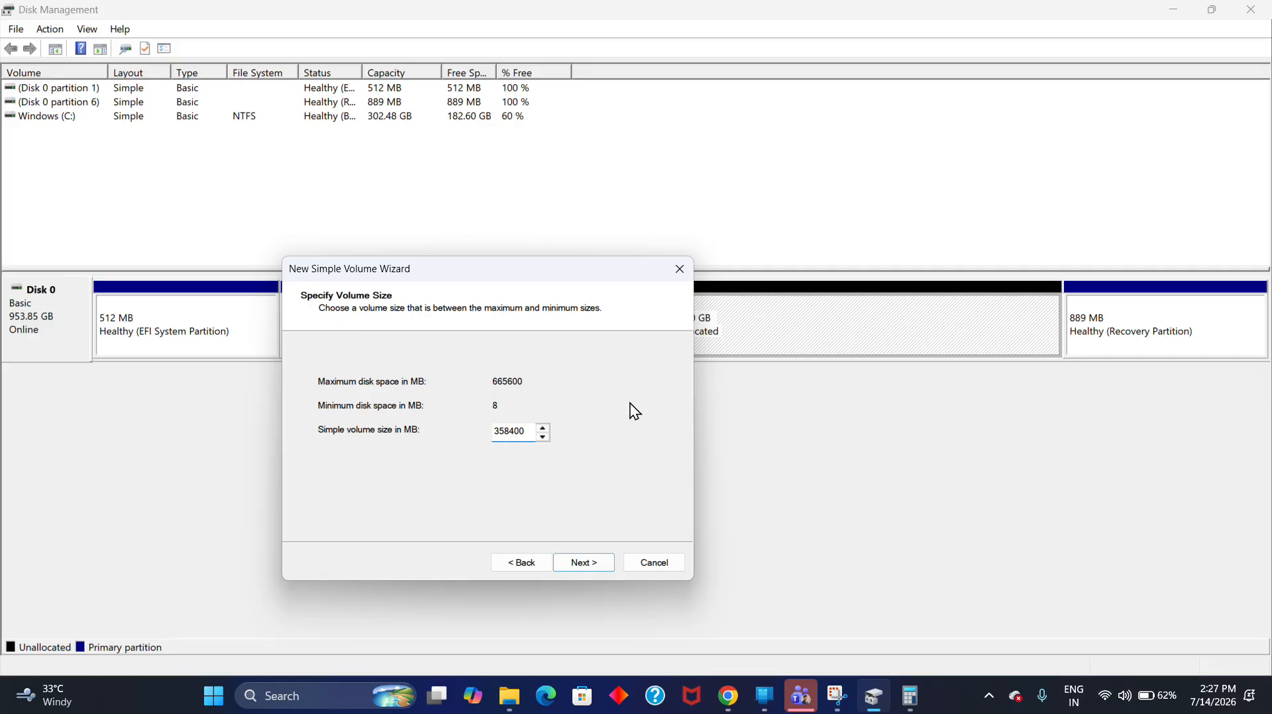
click(594, 567)
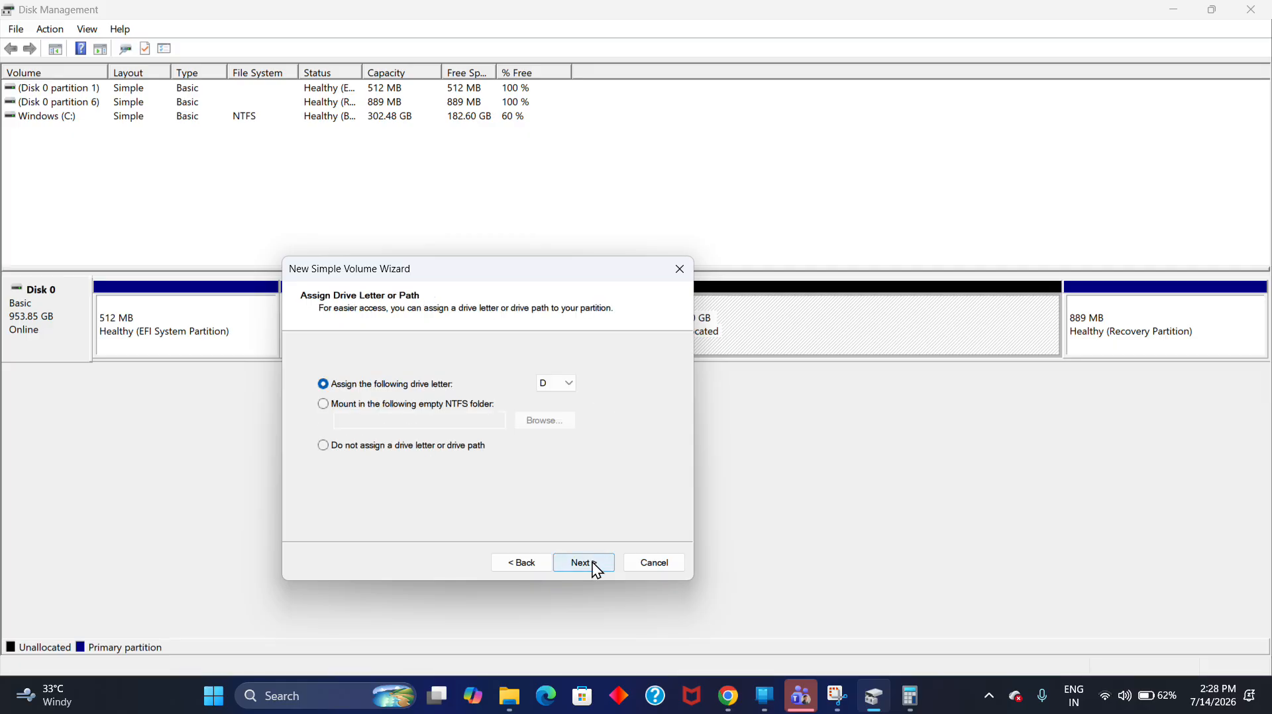
Assign drive letter D to the new volume and continue to the format settings.
click(561, 391)
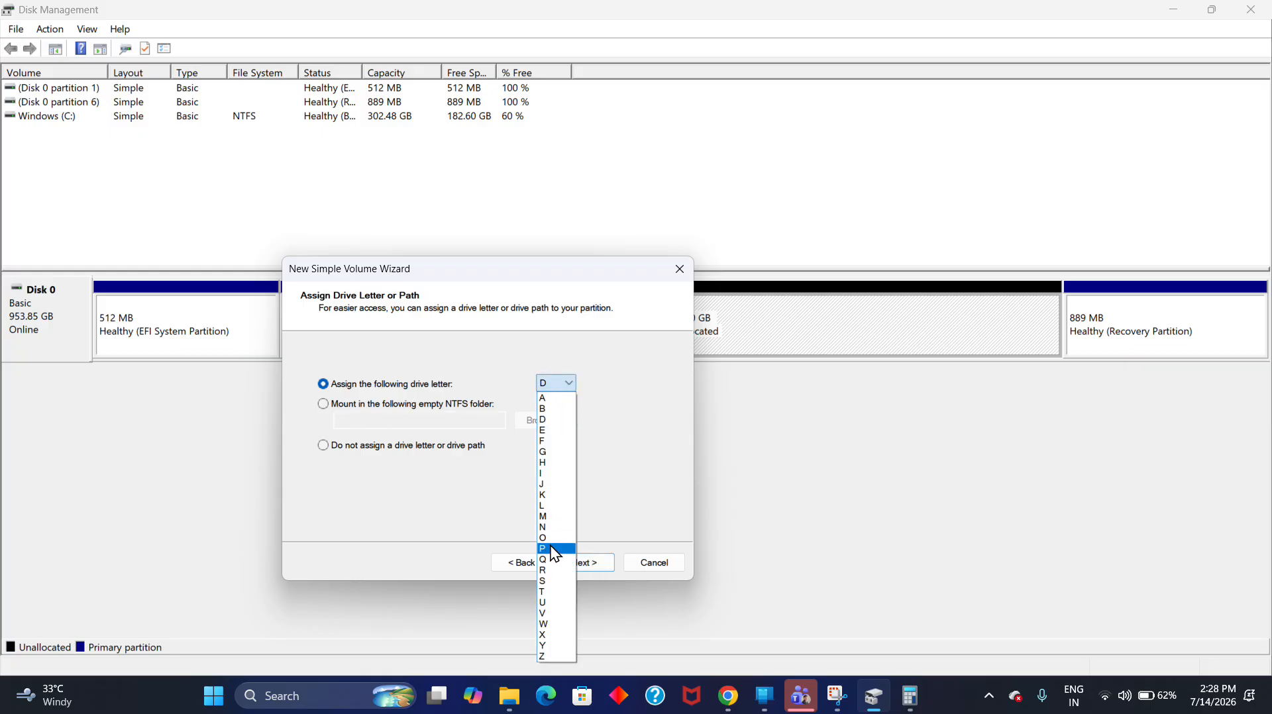
click(563, 426)
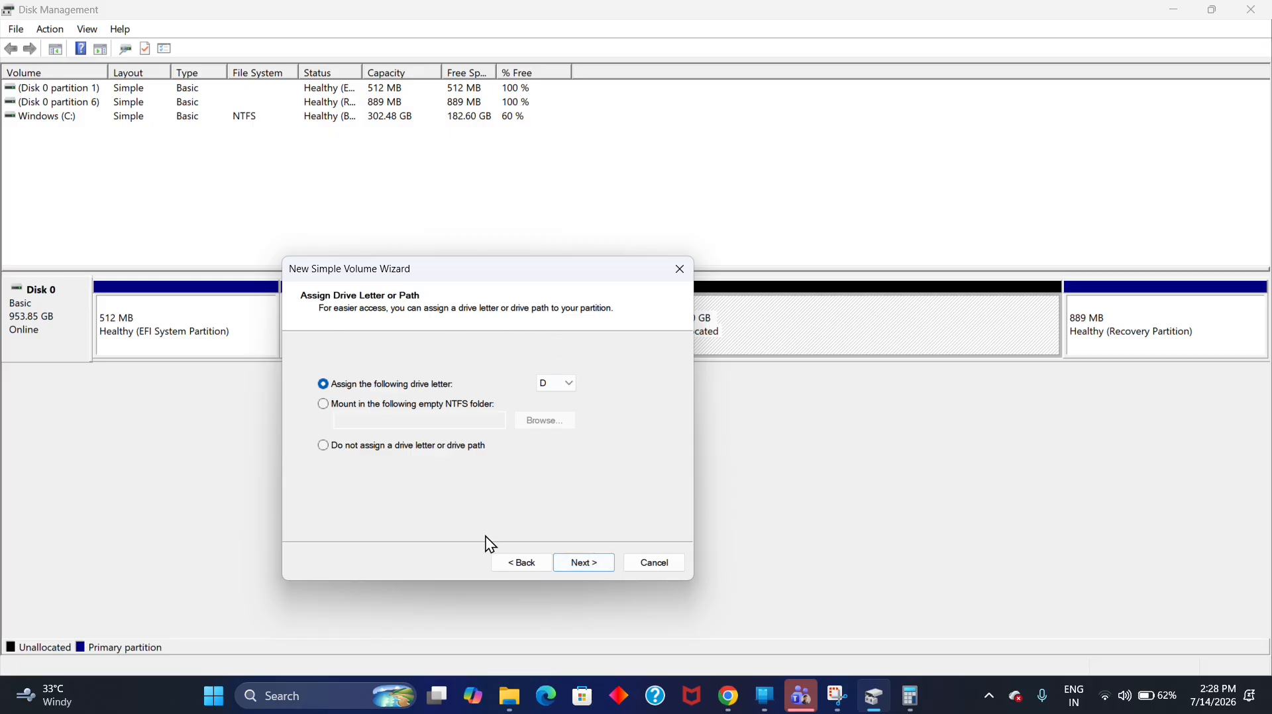
click(577, 564)
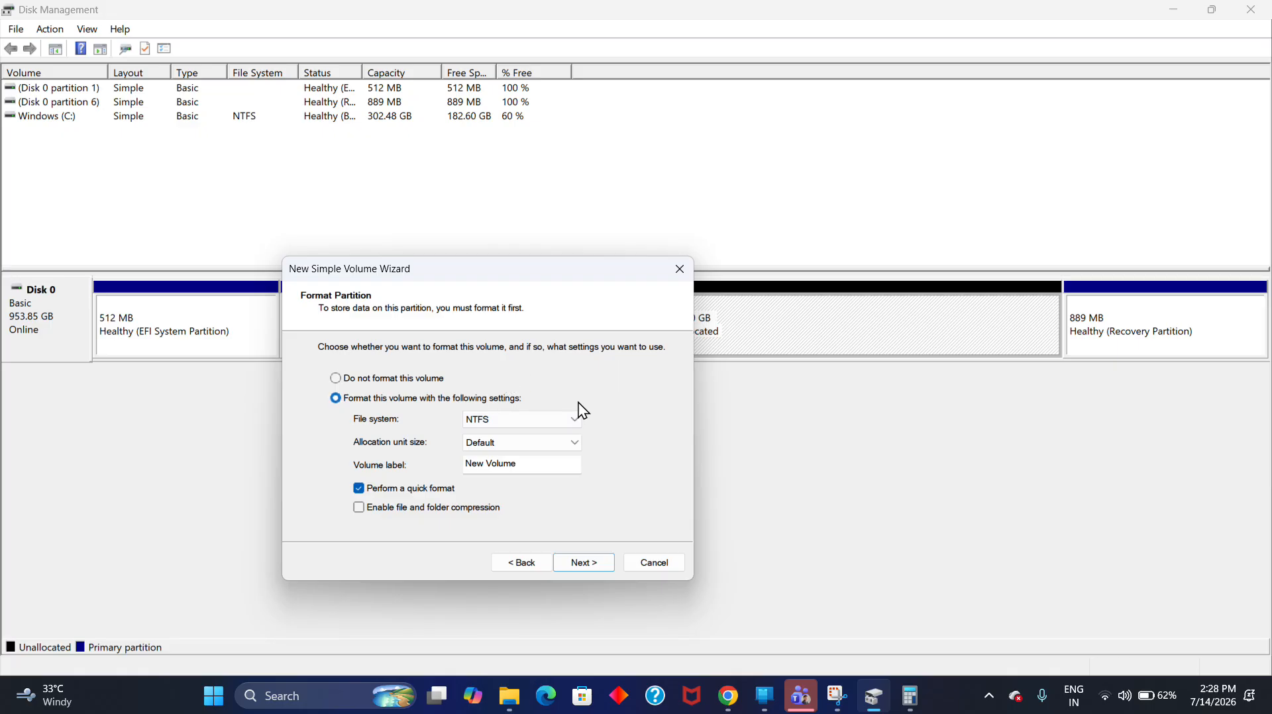
Choose NTFS as the file system, label the volume Nexus, and continue to the wizard's summary.
click(571, 420)
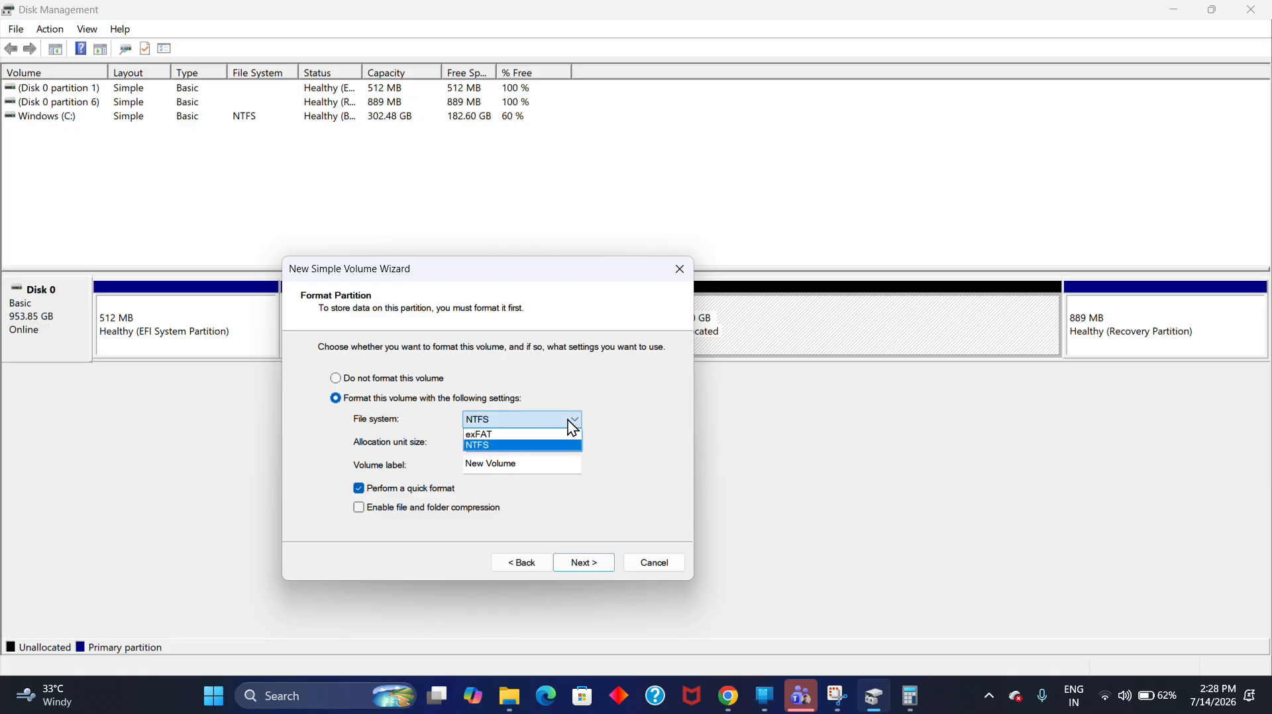
click(530, 446)
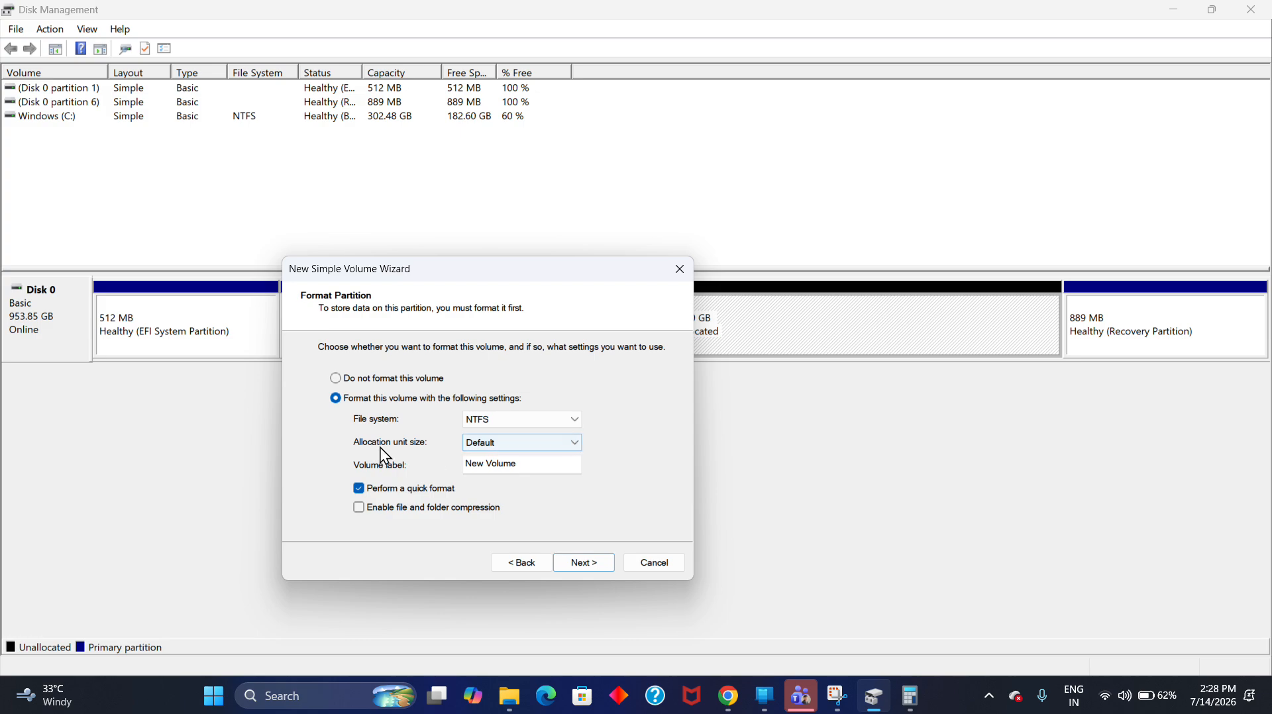
click(544, 467)
key(BackSpace)
key(BackSpace)
key(BackSpace)
key(BackSpace)
key(BackSpace)
key(BackSpace)
key(BackSpace)
key(BackSpace)
key(BackSpace)
key(BackSpace)
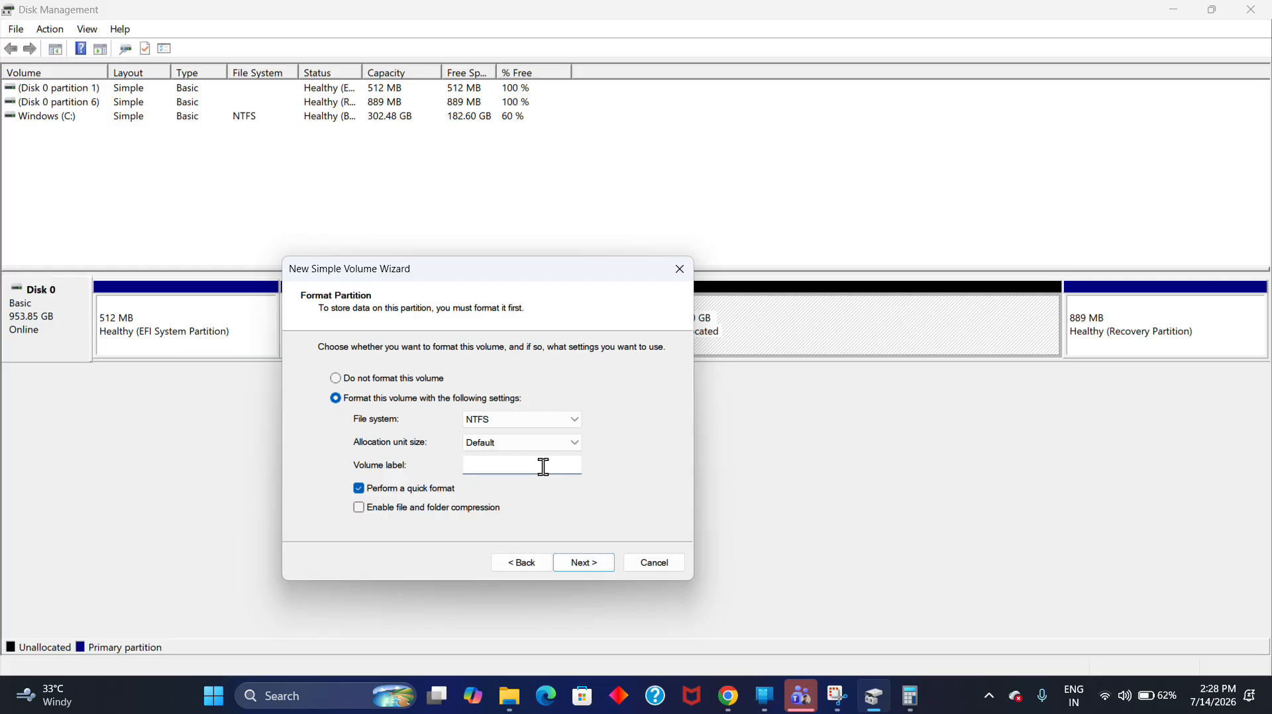
text(Nexus)
click(582, 565)
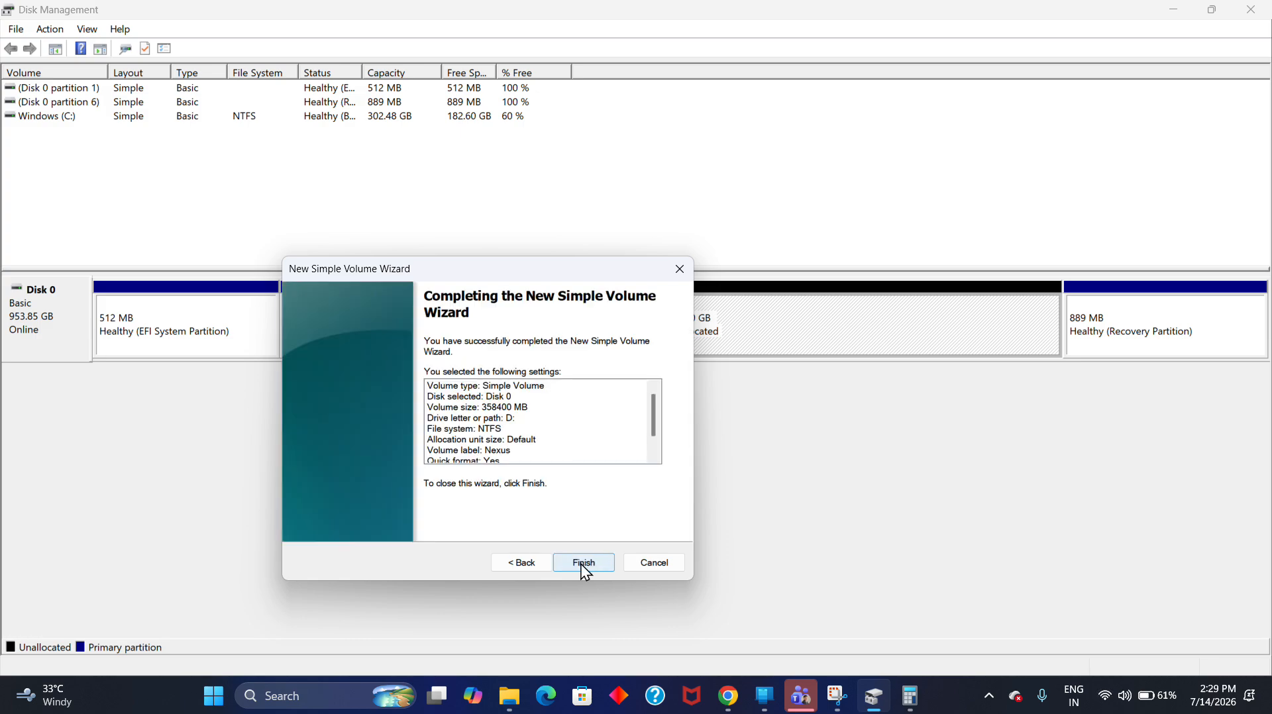
Review the remaining settings in the wizard's summary and finish creating the Nexus (D:) volume.
right_click(657, 428)
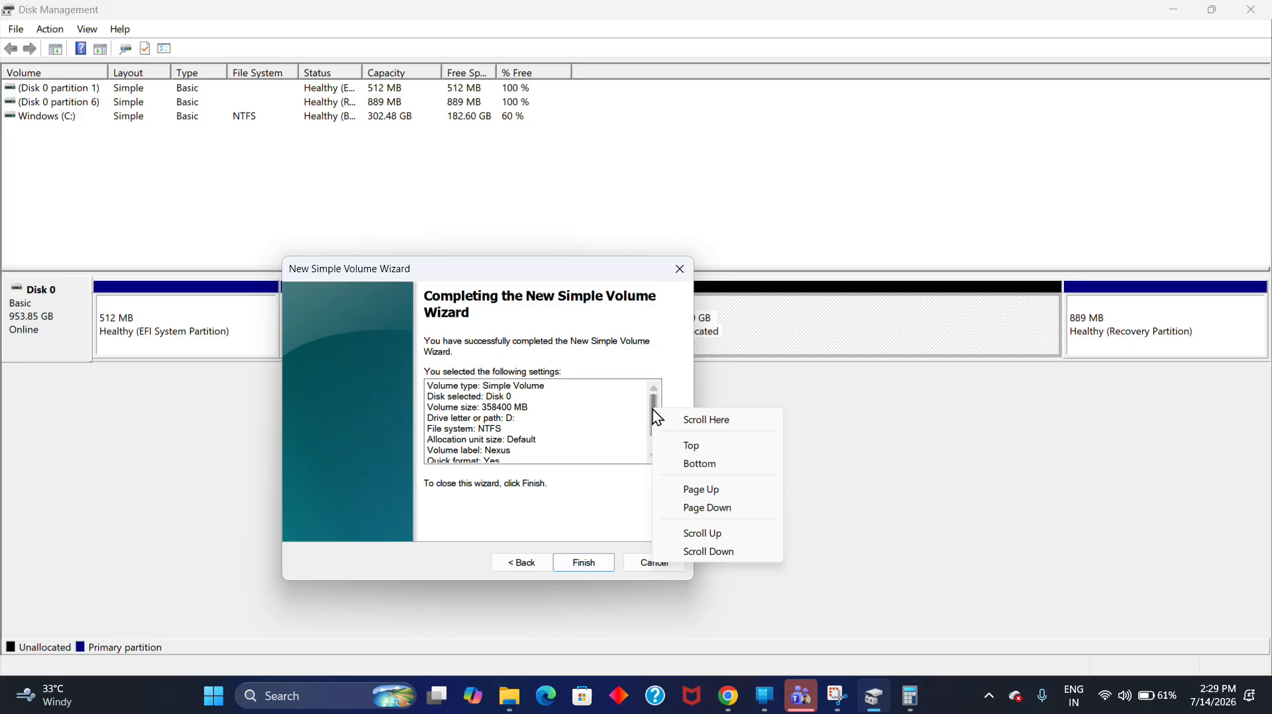
click(530, 417)
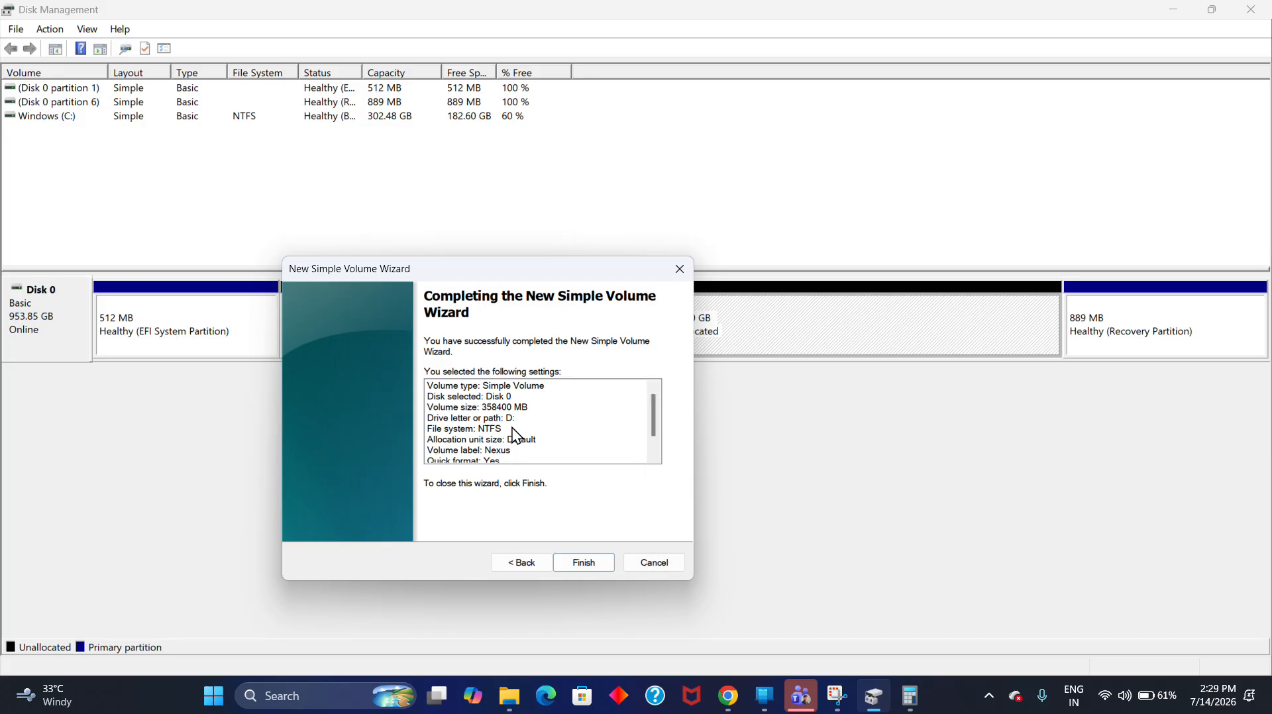
right_click(656, 467)
click(657, 439)
scroll(658, 438, down, 1)
click(583, 563)
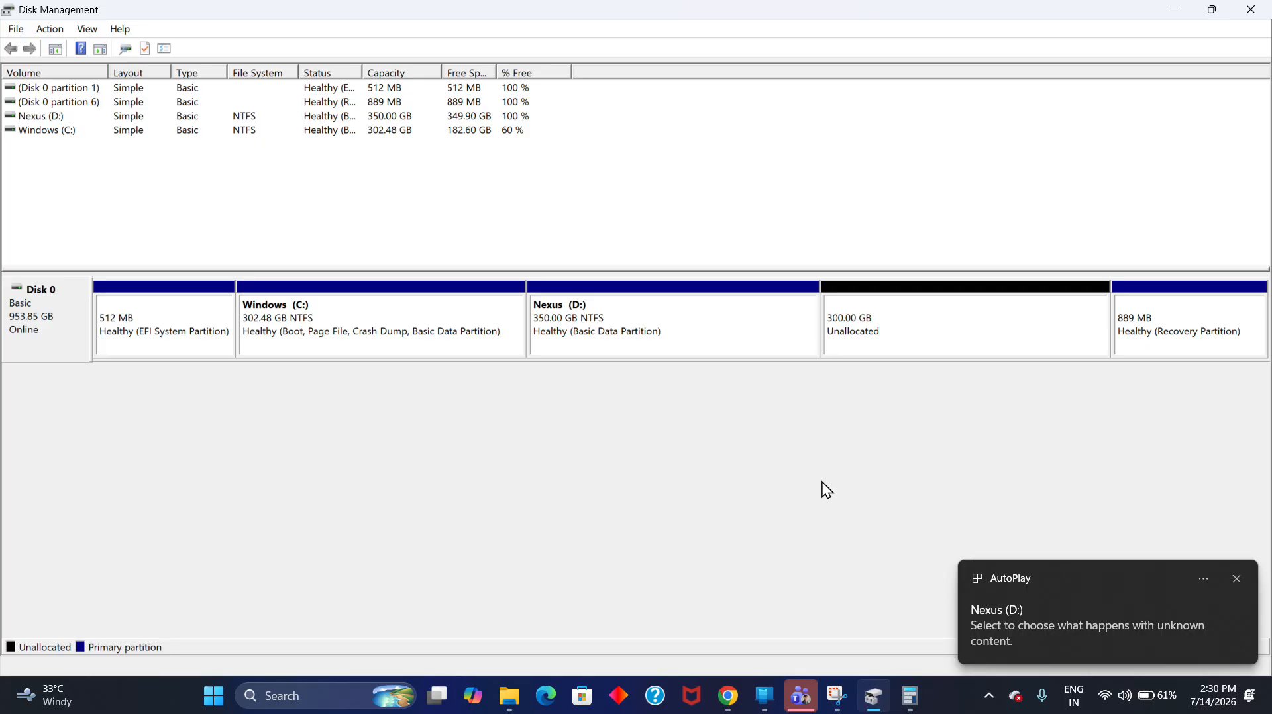
Inspect the Nexus (D:) partition, compare it with Windows (C:) under This PC in File Explorer, and return to Disk Management.
click(558, 331)
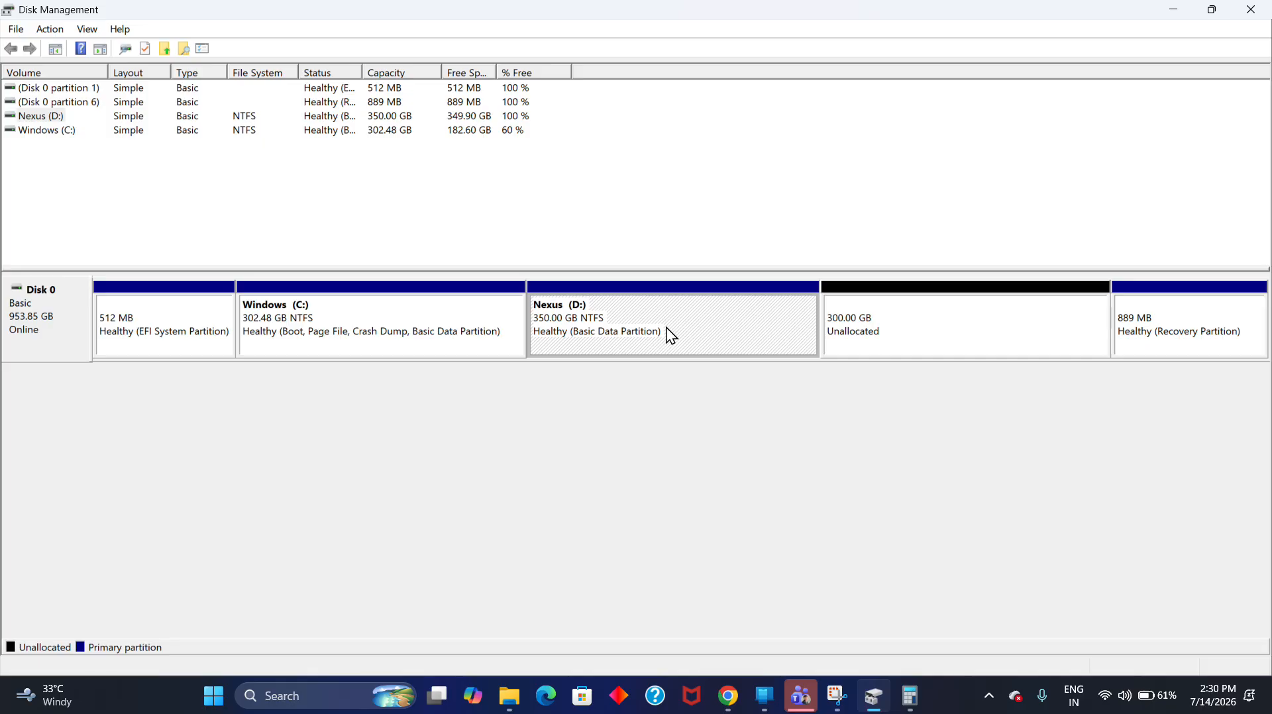
click(510, 695)
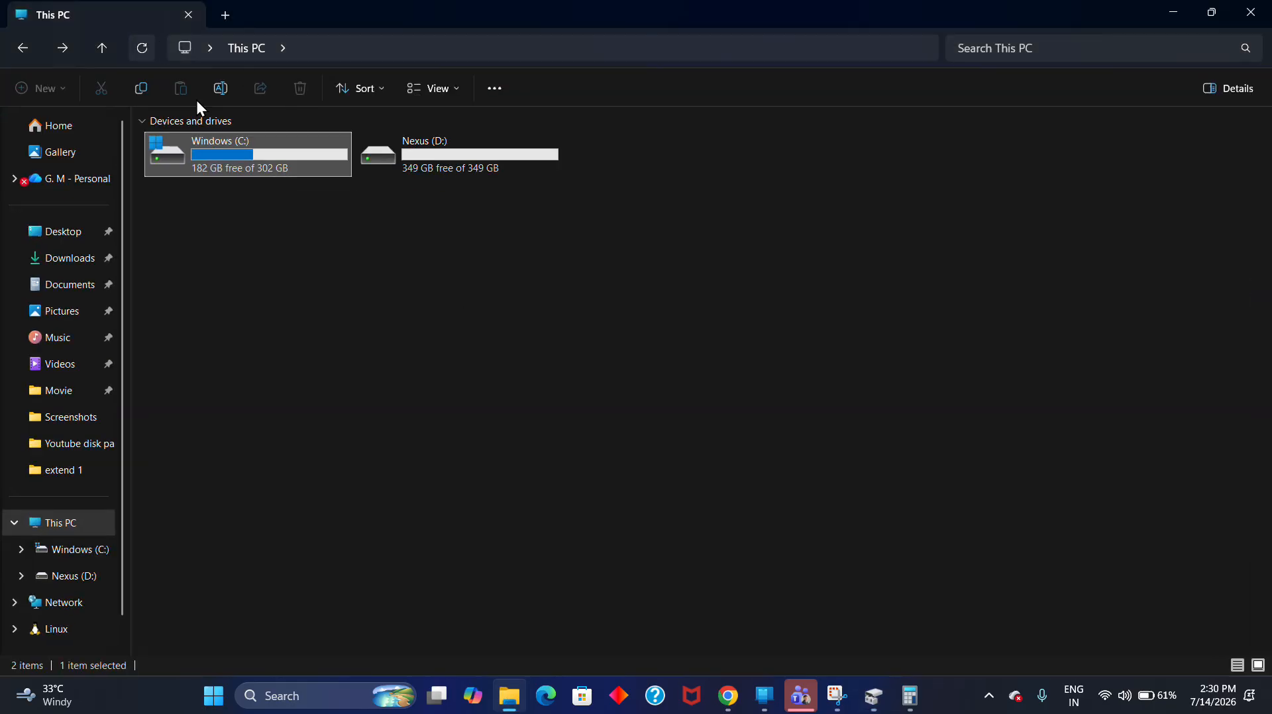
click(379, 192)
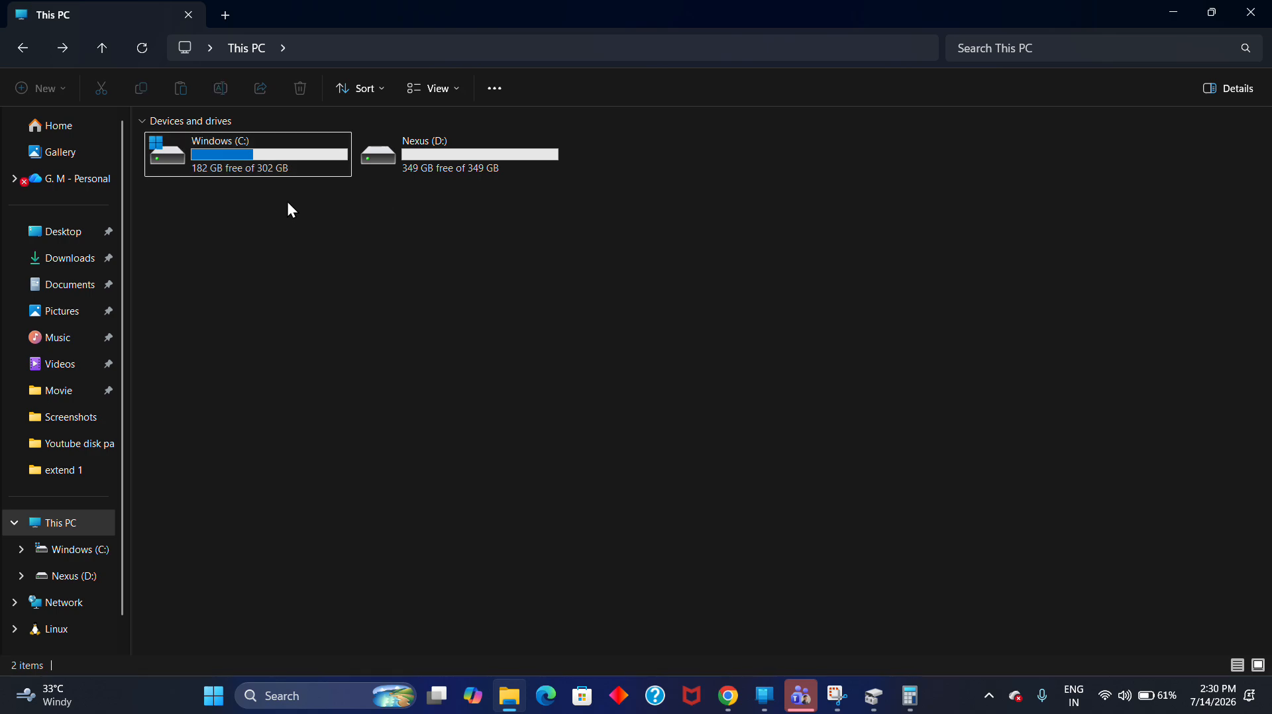
click(286, 166)
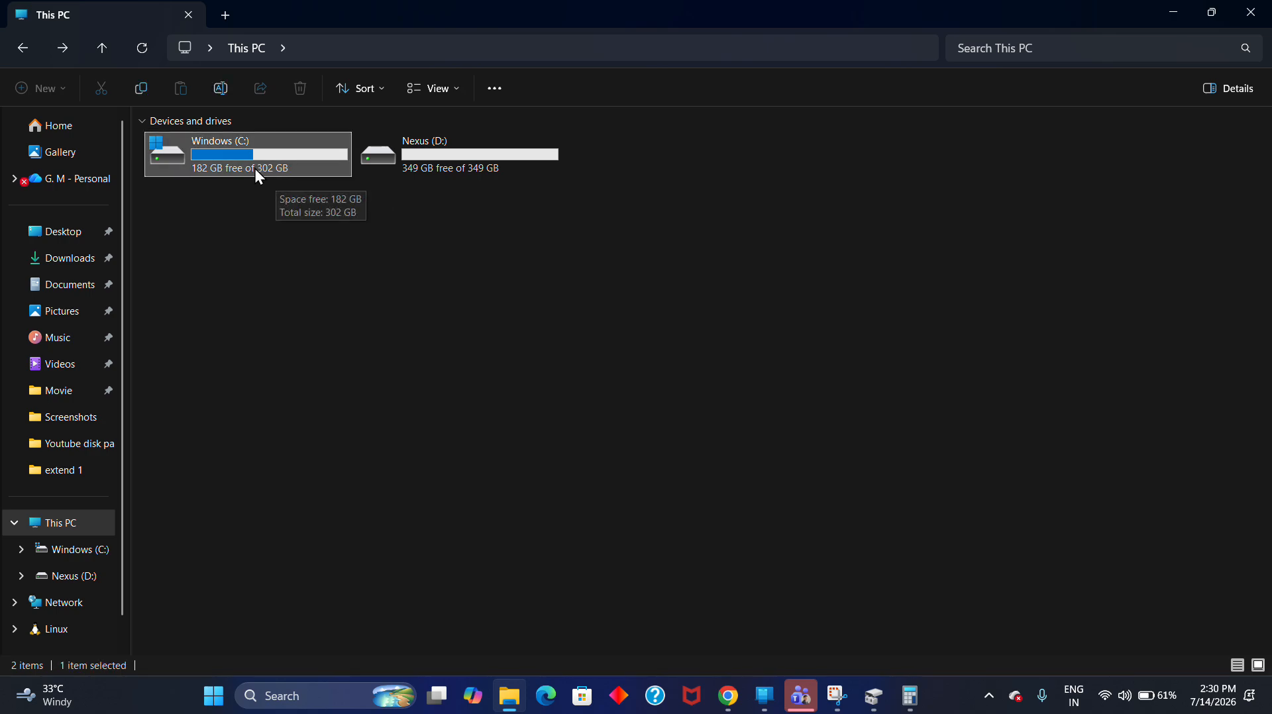
click(498, 170)
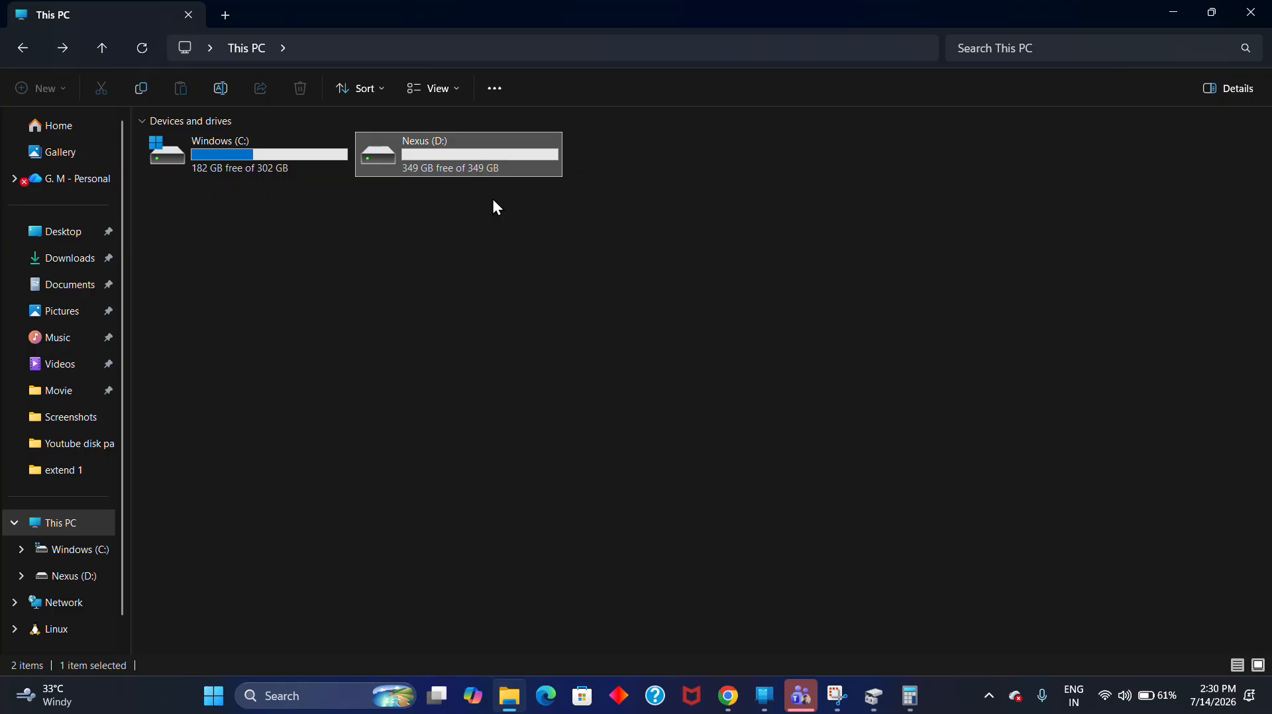
click(496, 207)
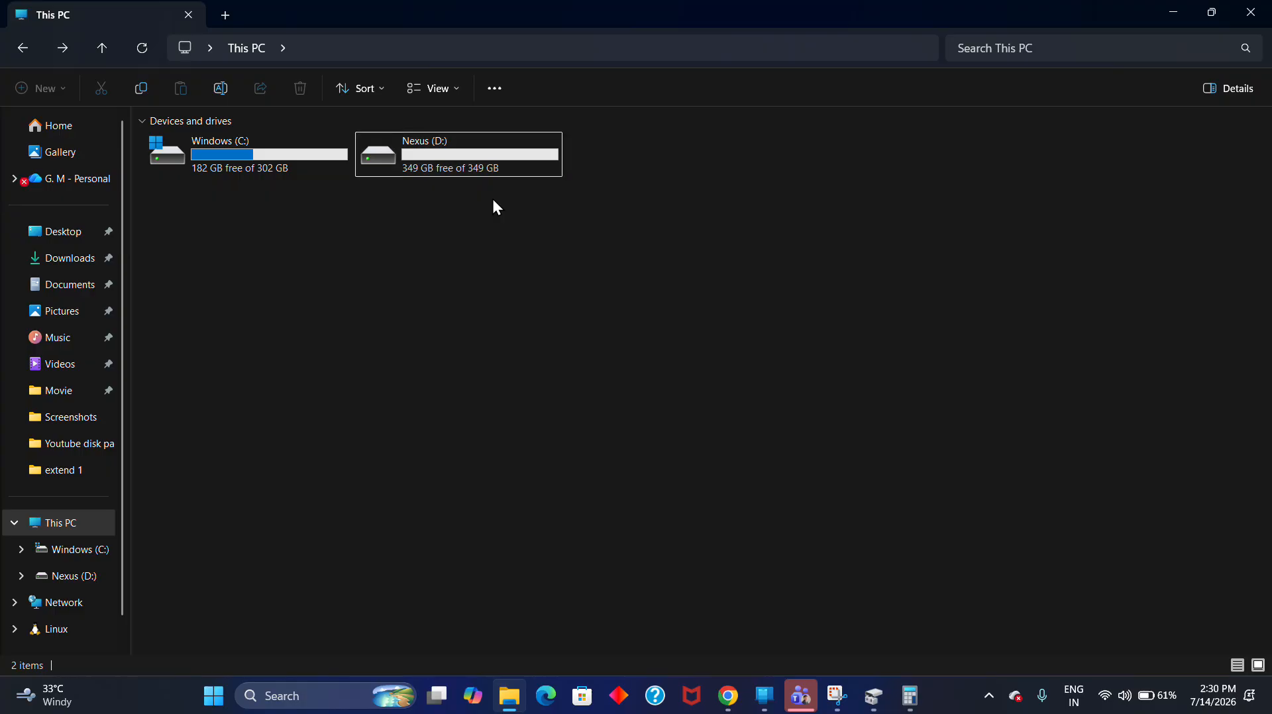
click(1175, 13)
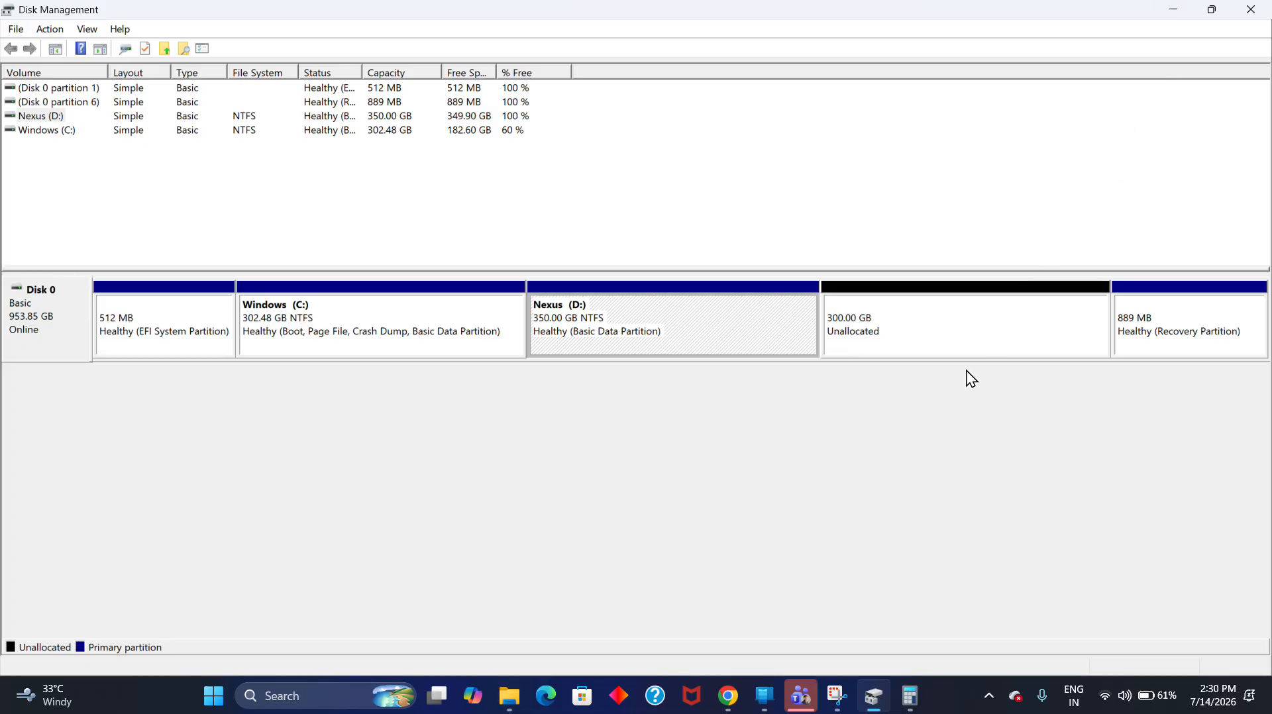
Start a new simple volume in the 300 GB unallocated space and continue to the volume size page.
click(941, 346)
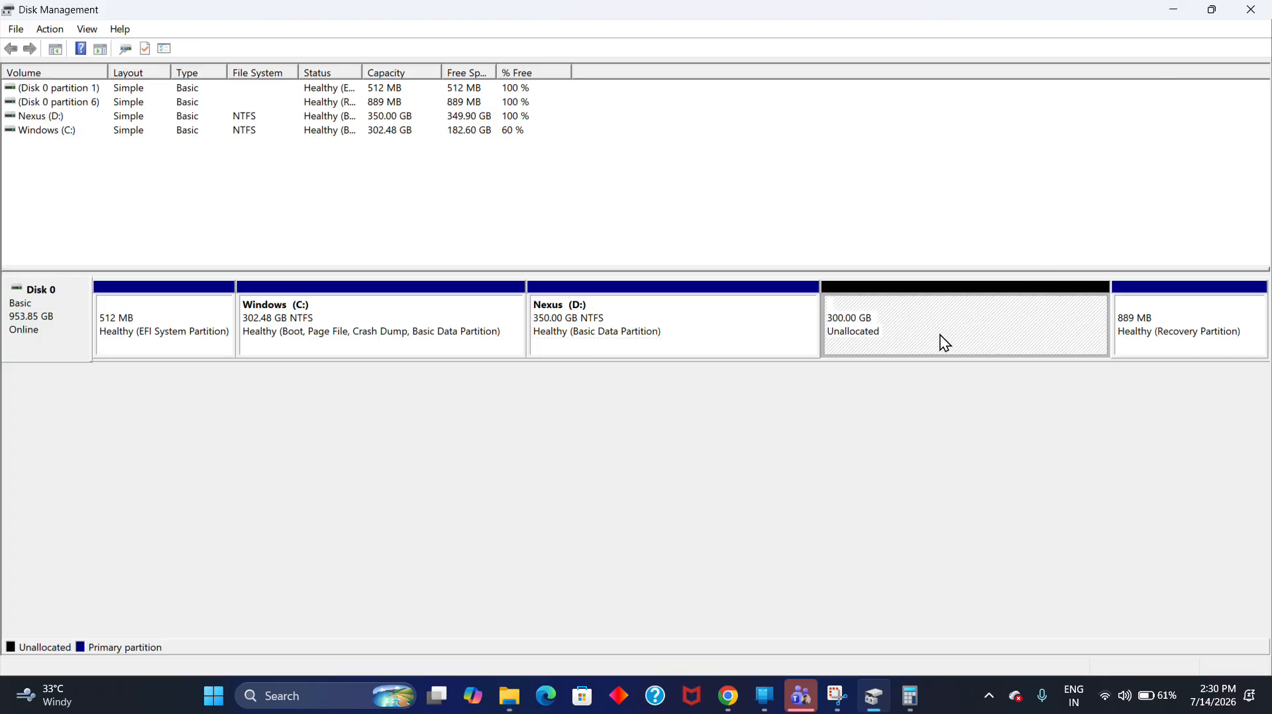
right_click(894, 342)
right_click(896, 321)
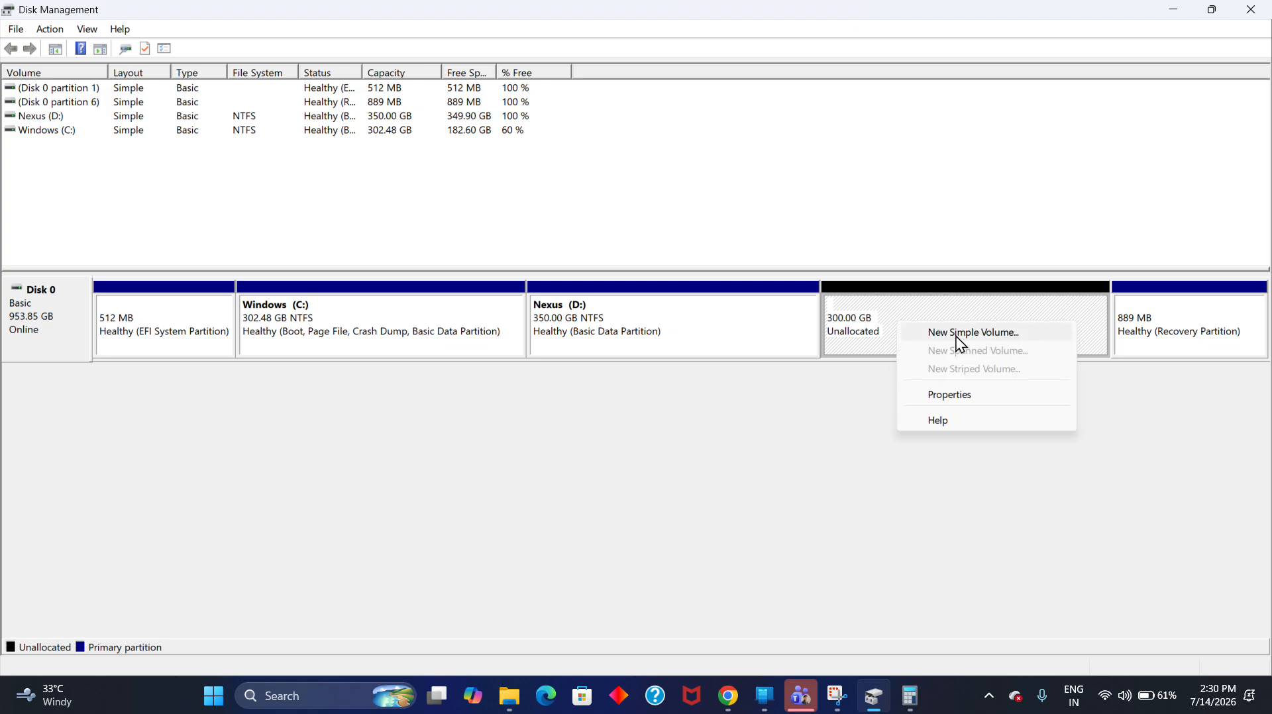
click(1039, 342)
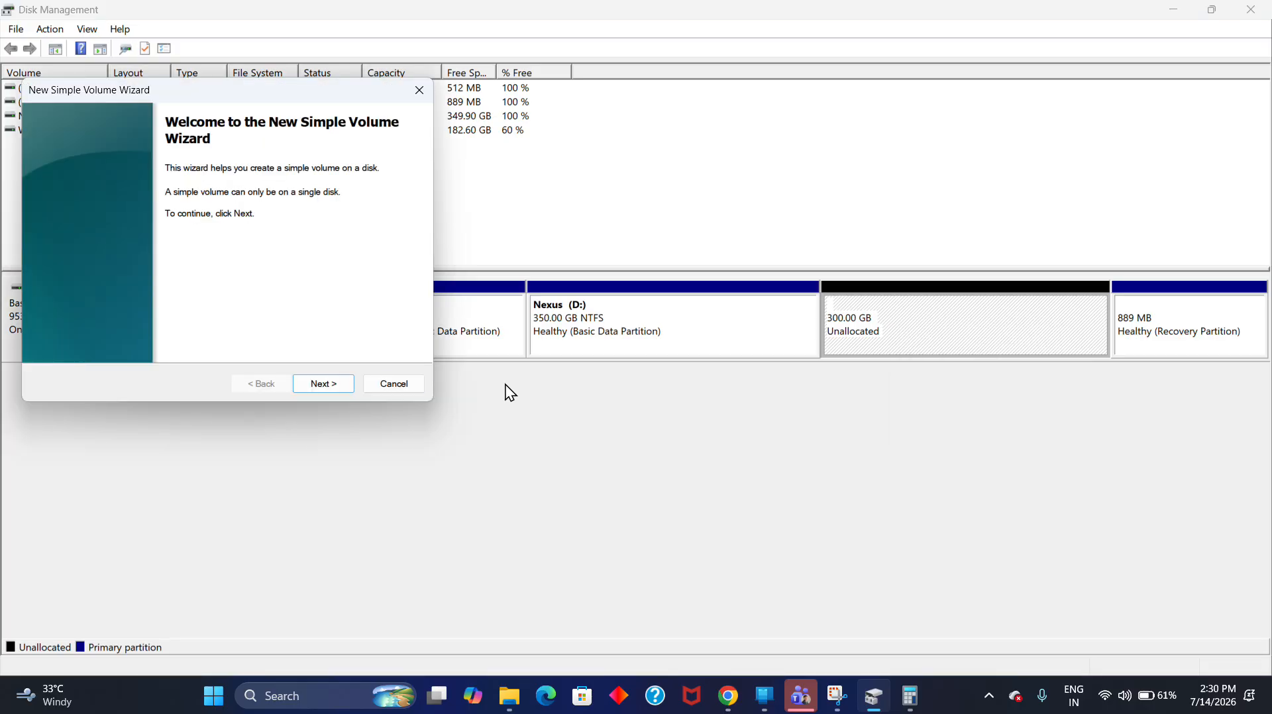
click(322, 384)
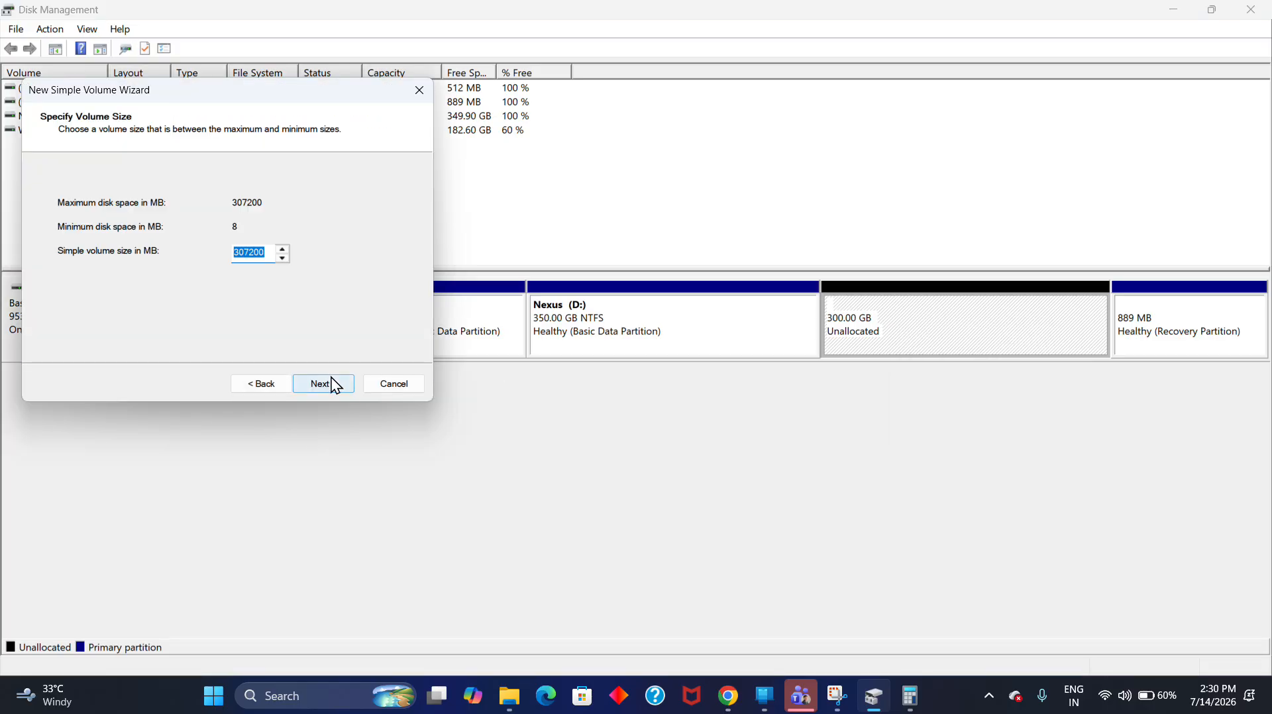
Keep the simple volume size at the maximum of 307200 MB and continue to the drive letter page.
drag(243, 95, 577, 316)
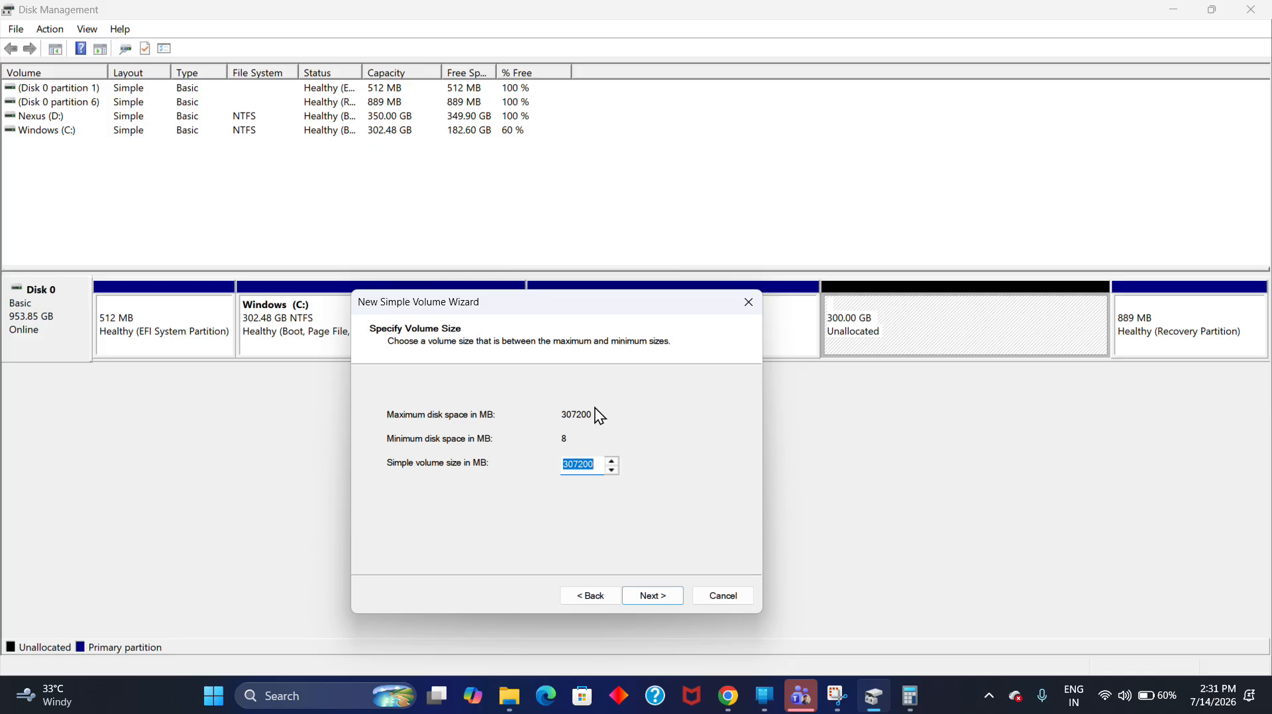
click(593, 464)
click(910, 696)
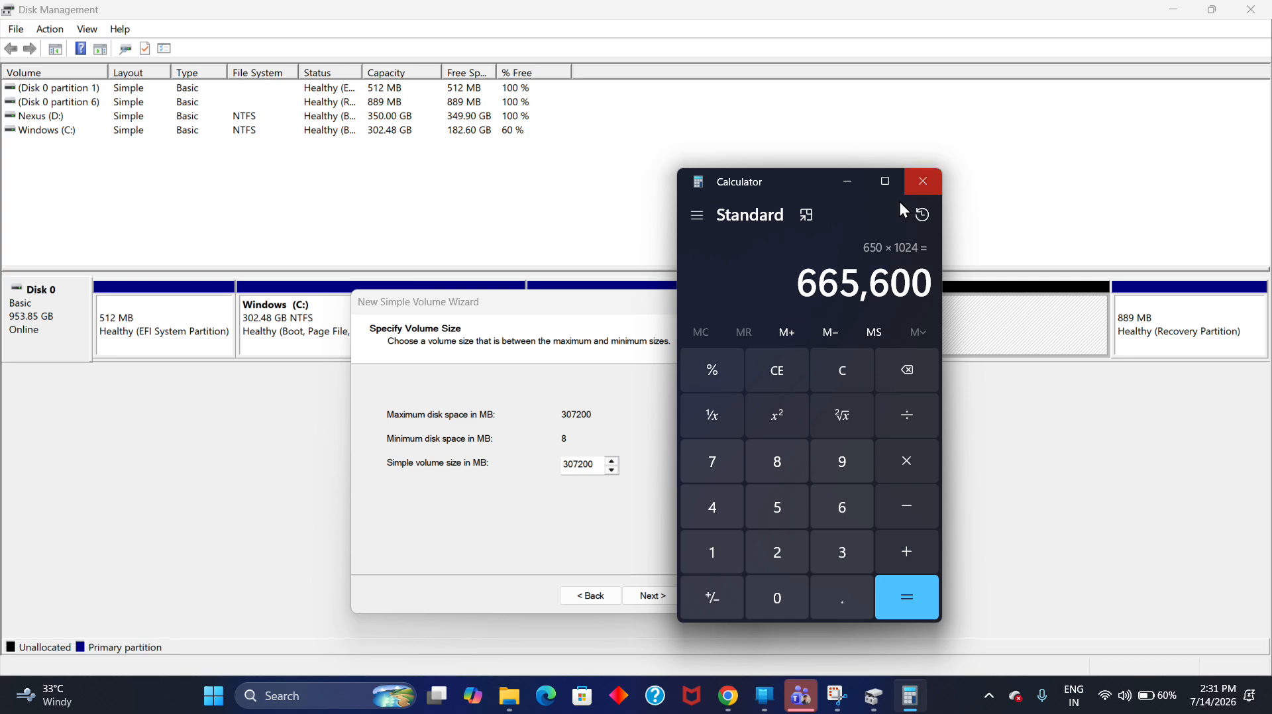
click(922, 188)
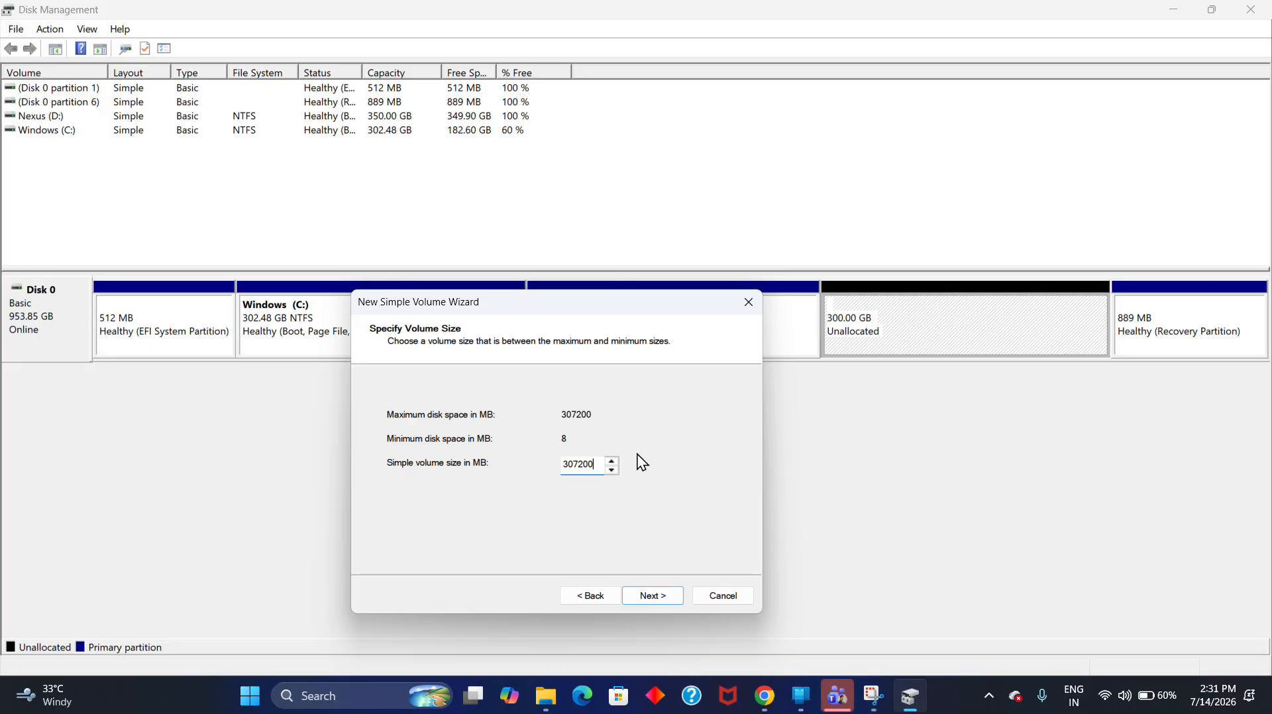
double_click(583, 464)
click(590, 463)
click(653, 598)
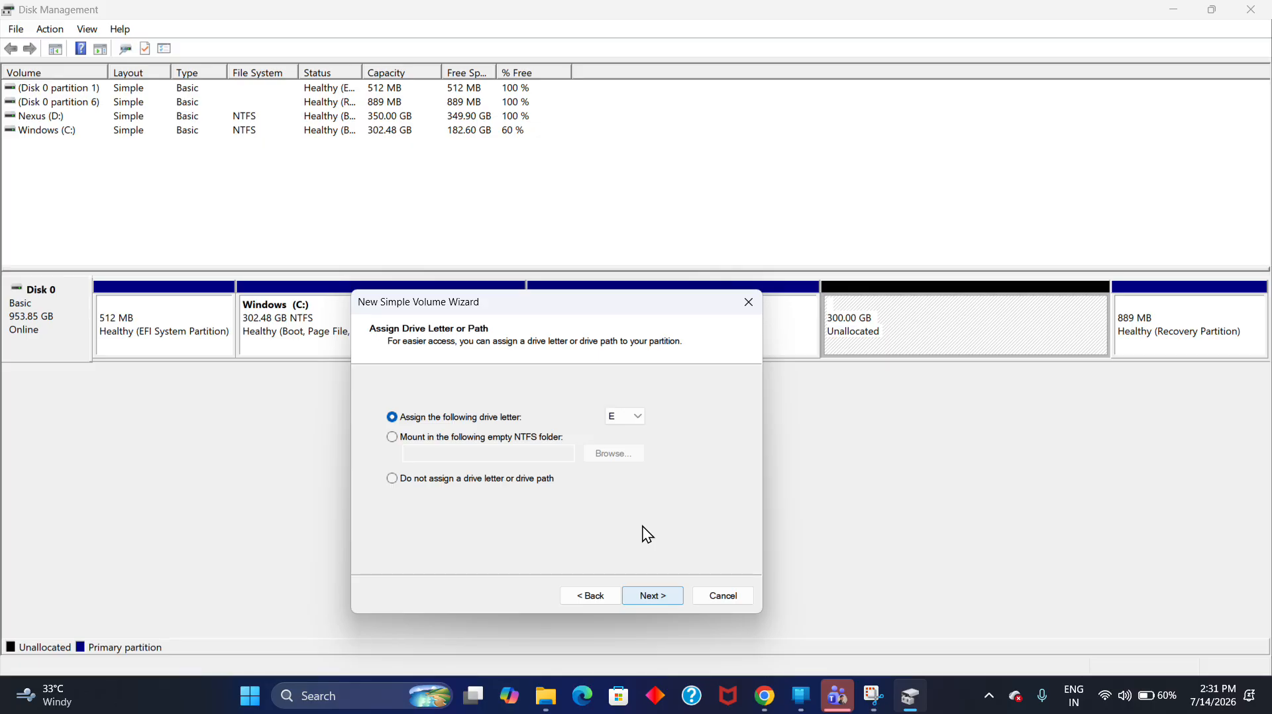
Assign drive letter E to the new volume and continue to the format settings.
click(630, 416)
click(634, 454)
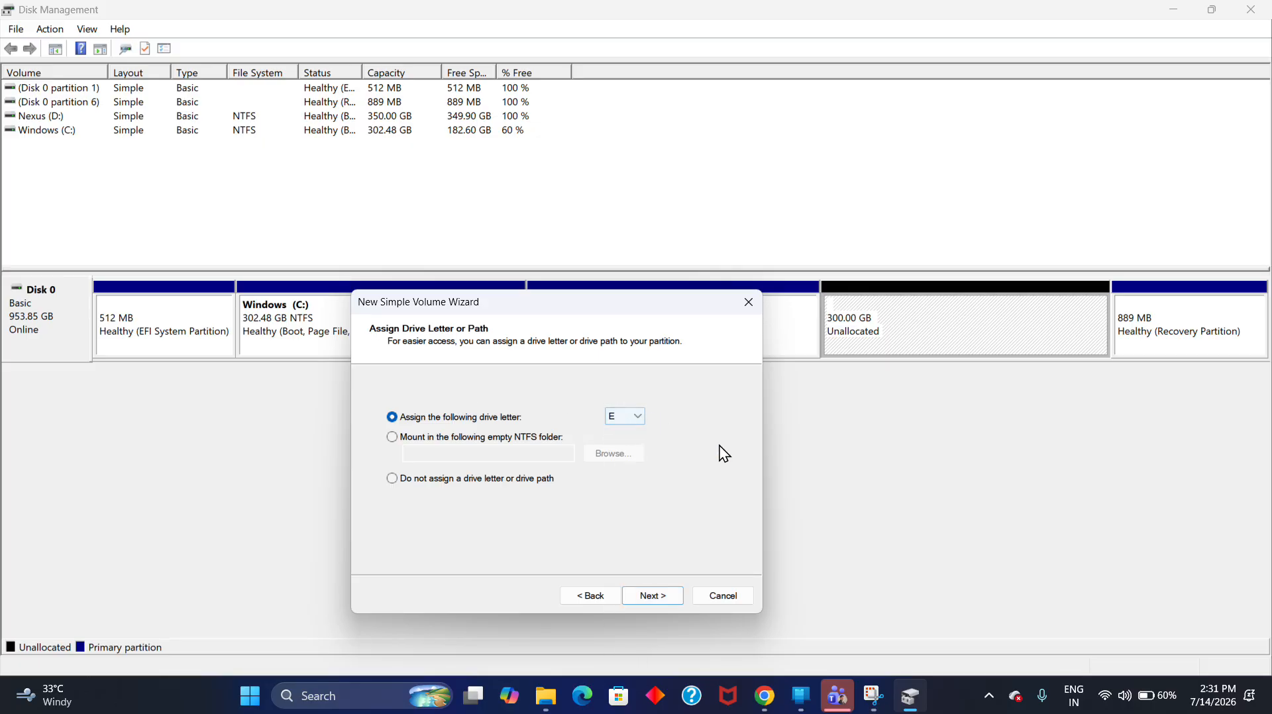
click(653, 599)
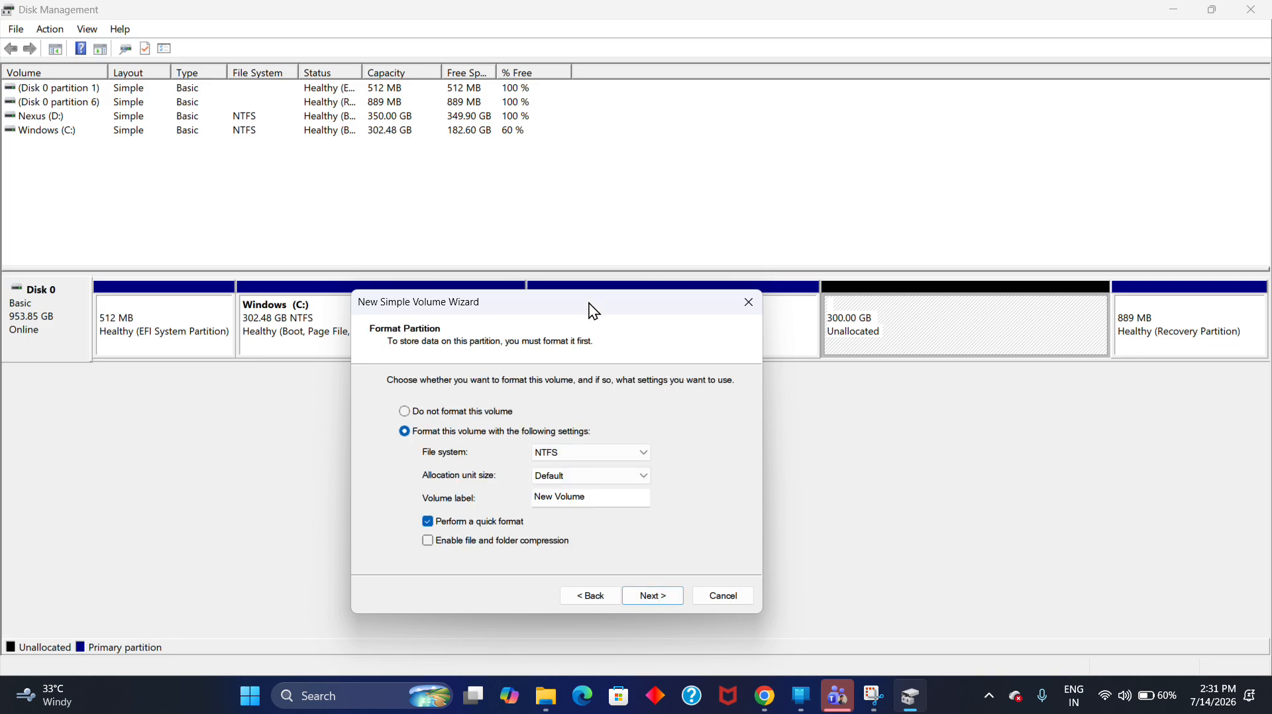
Label the volume Vault, keep NTFS as the file system, and finish the wizard after reviewing its summary.
drag(593, 312, 596, 324)
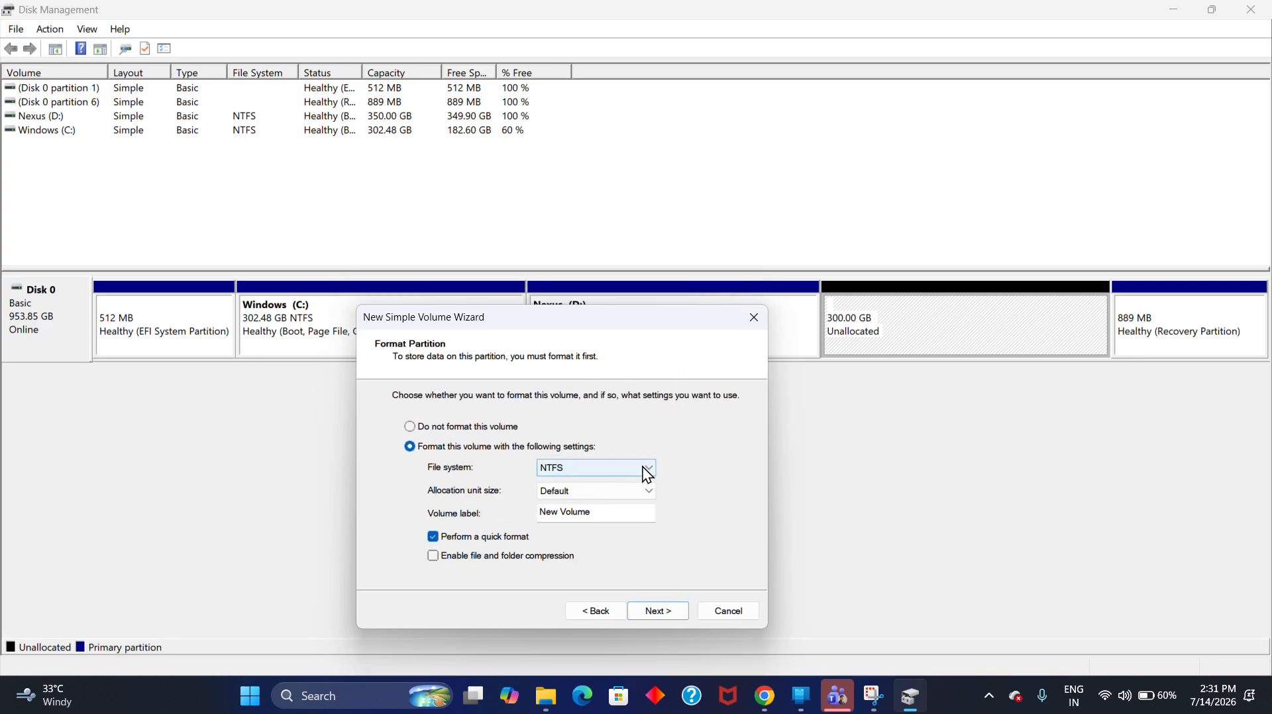
click(637, 512)
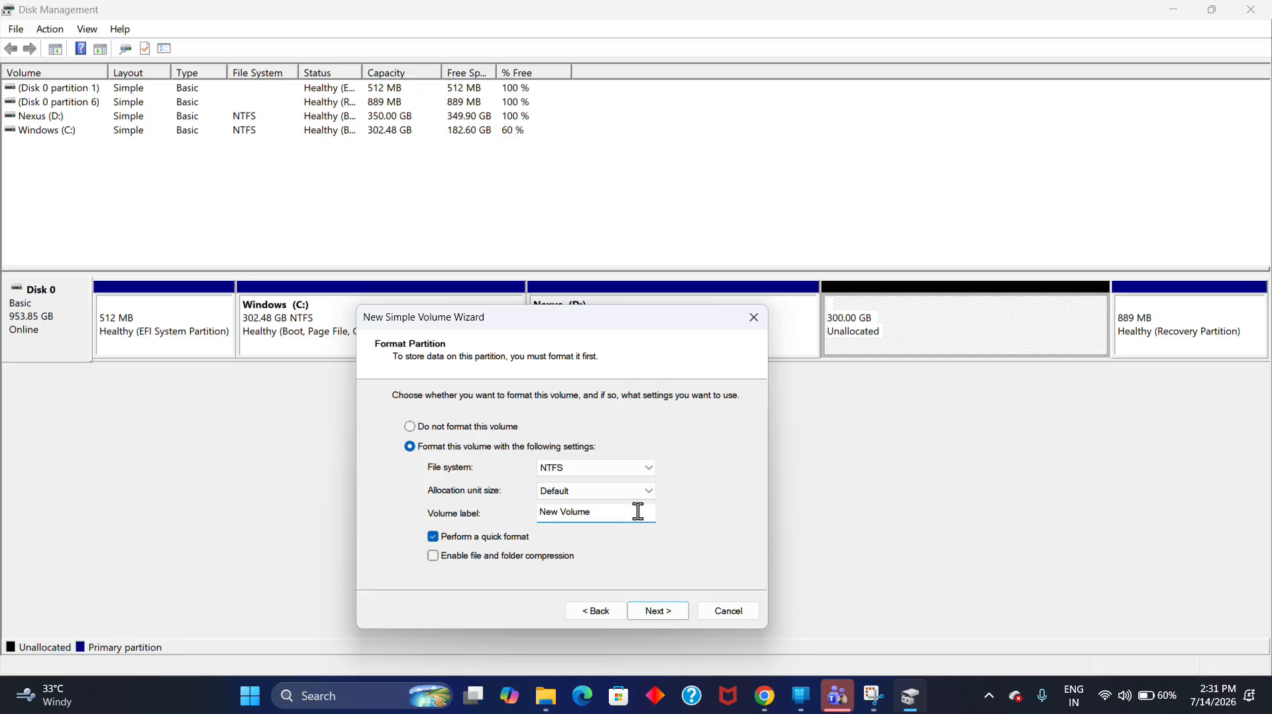
key(BackSpace)
key(BackSpace)
key(BackSpace)
key(BackSpace)
key(BackSpace)
key(BackSpace)
key(BackSpace)
key(BackSpace)
key(BackSpace)
key(BackSpace)
text(Vault)
click(675, 612)
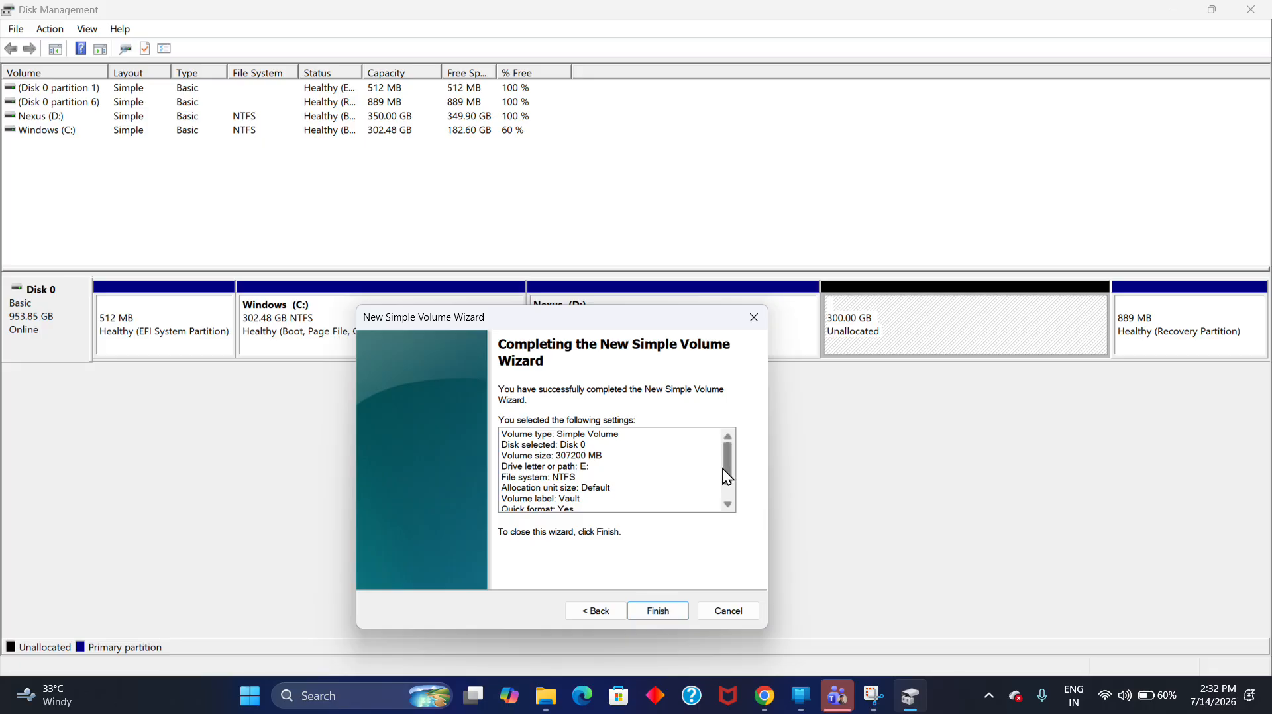
drag(726, 468, 730, 504)
click(680, 610)
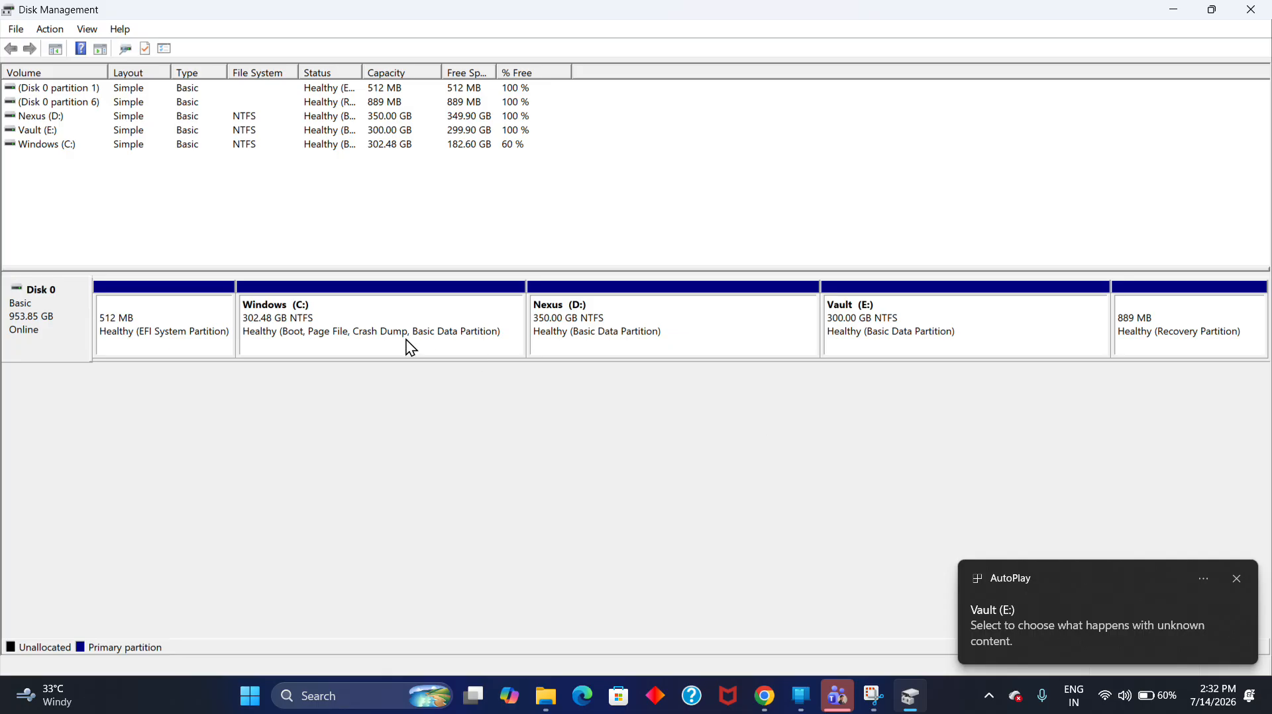
Inspect the Windows (C:), Nexus (D:) and Vault (E:) partitions on Disk 0 one after another.
click(333, 331)
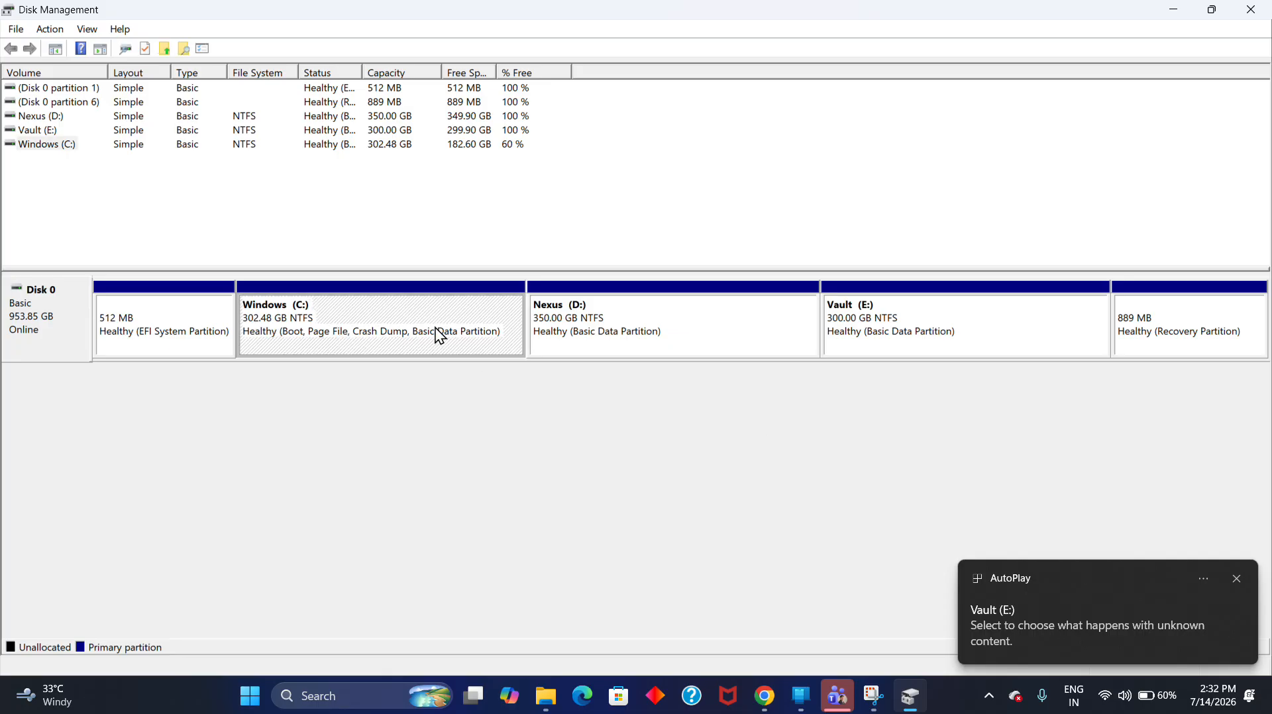
click(599, 331)
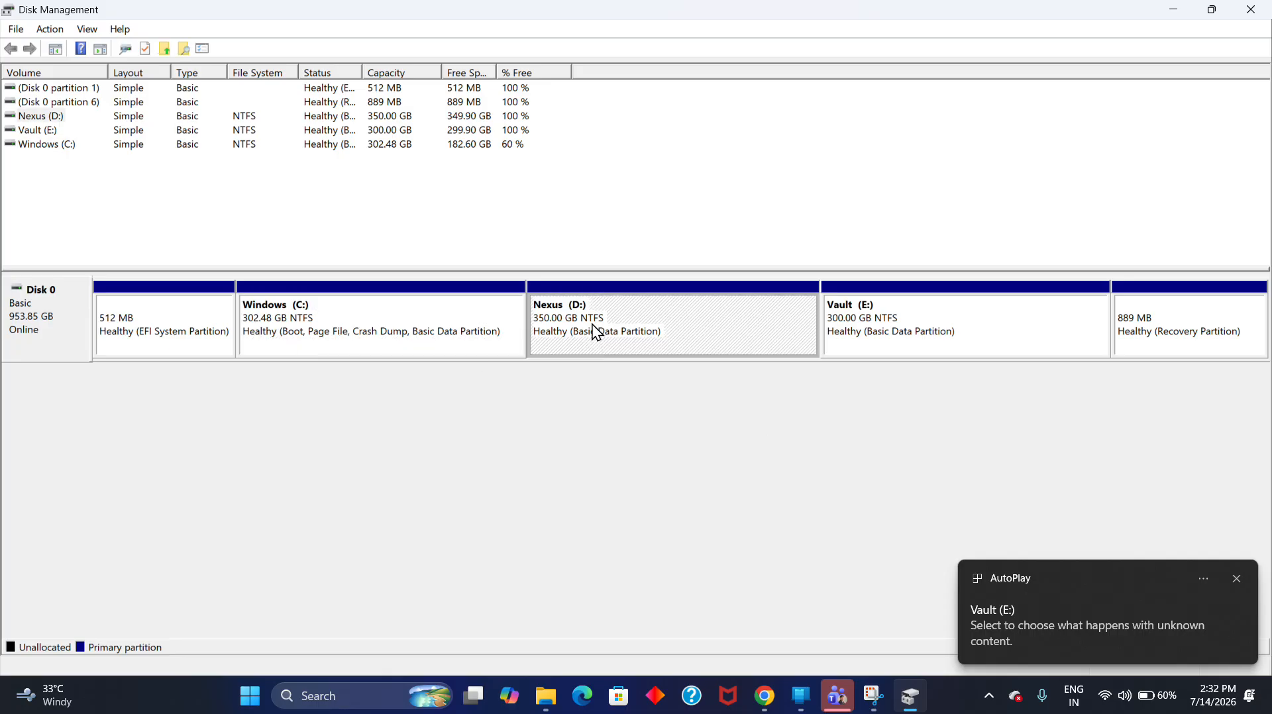
click(865, 324)
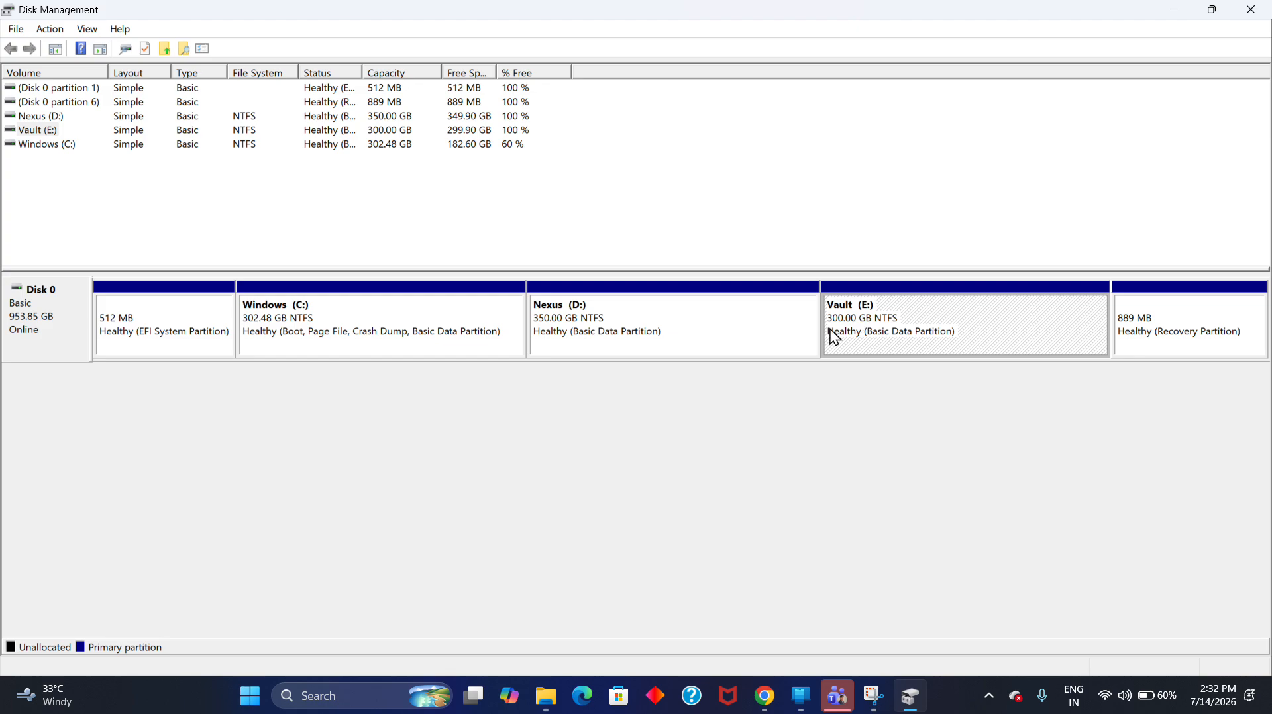
click(995, 316)
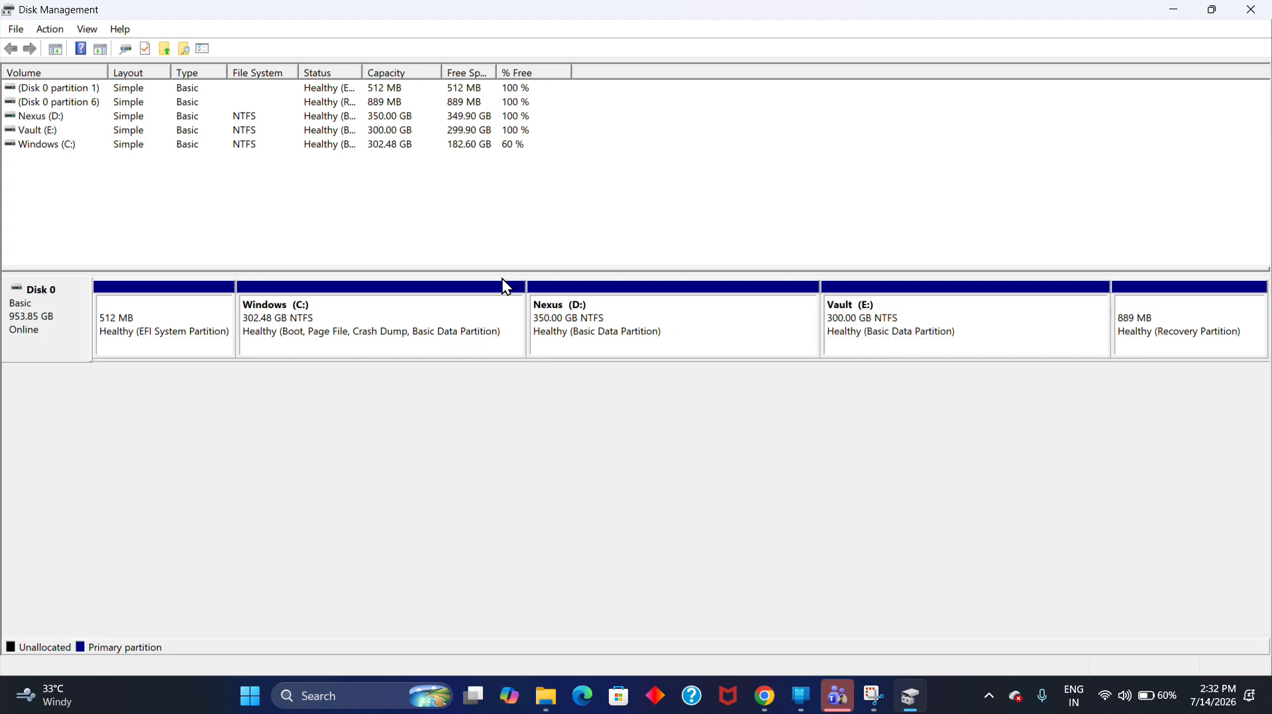
Switch to File Explorer, refresh This PC, and examine the sizes of the Windows (C:), Nexus (D:) and Vault (E:) drives.
click(562, 693)
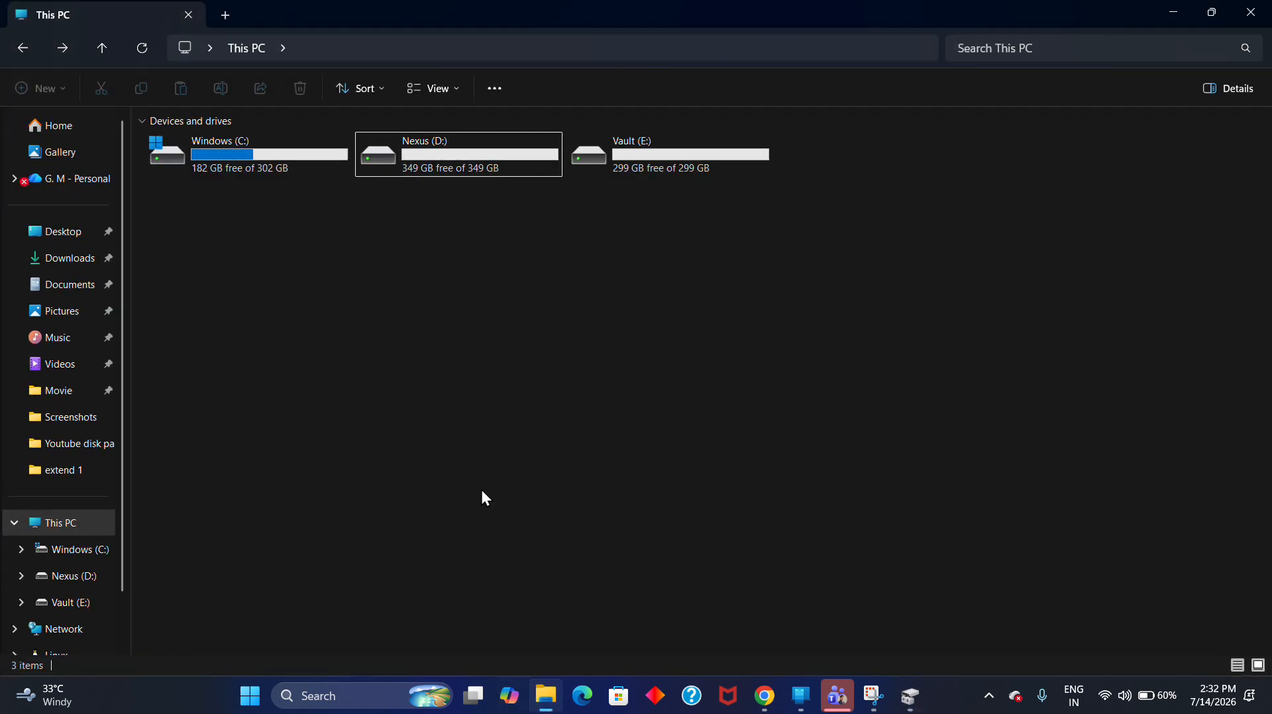
click(145, 46)
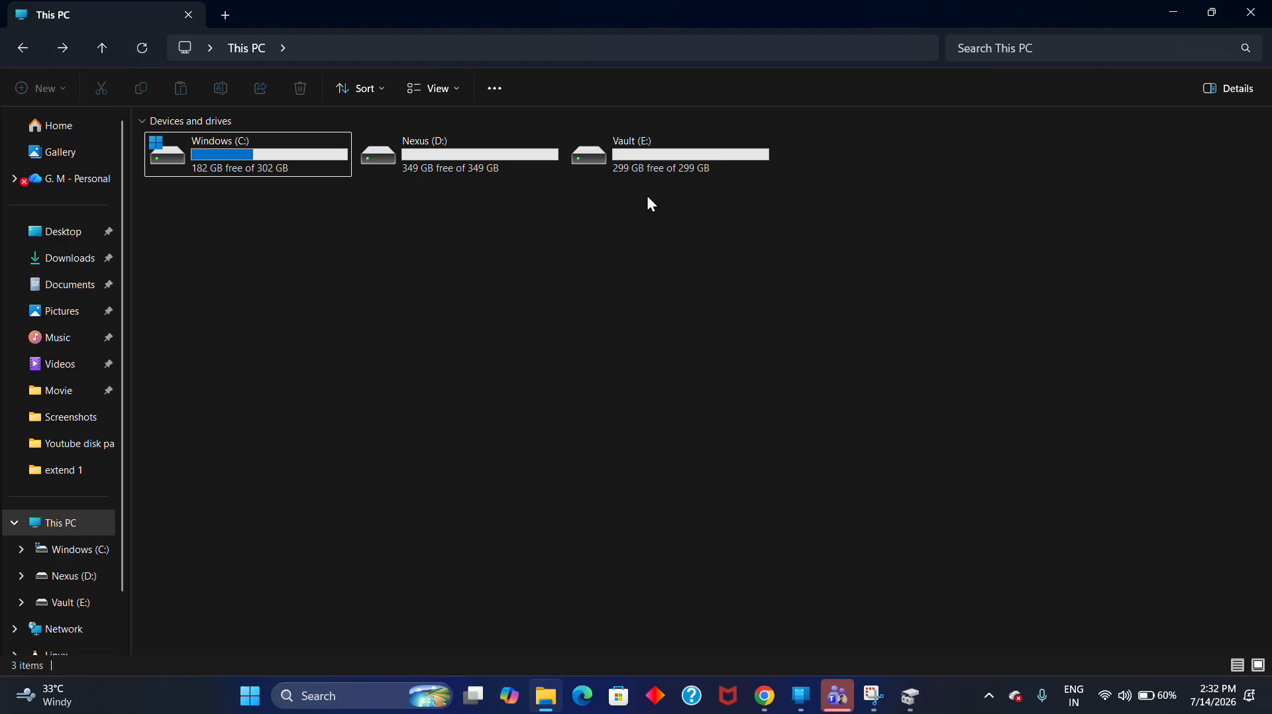
click(298, 162)
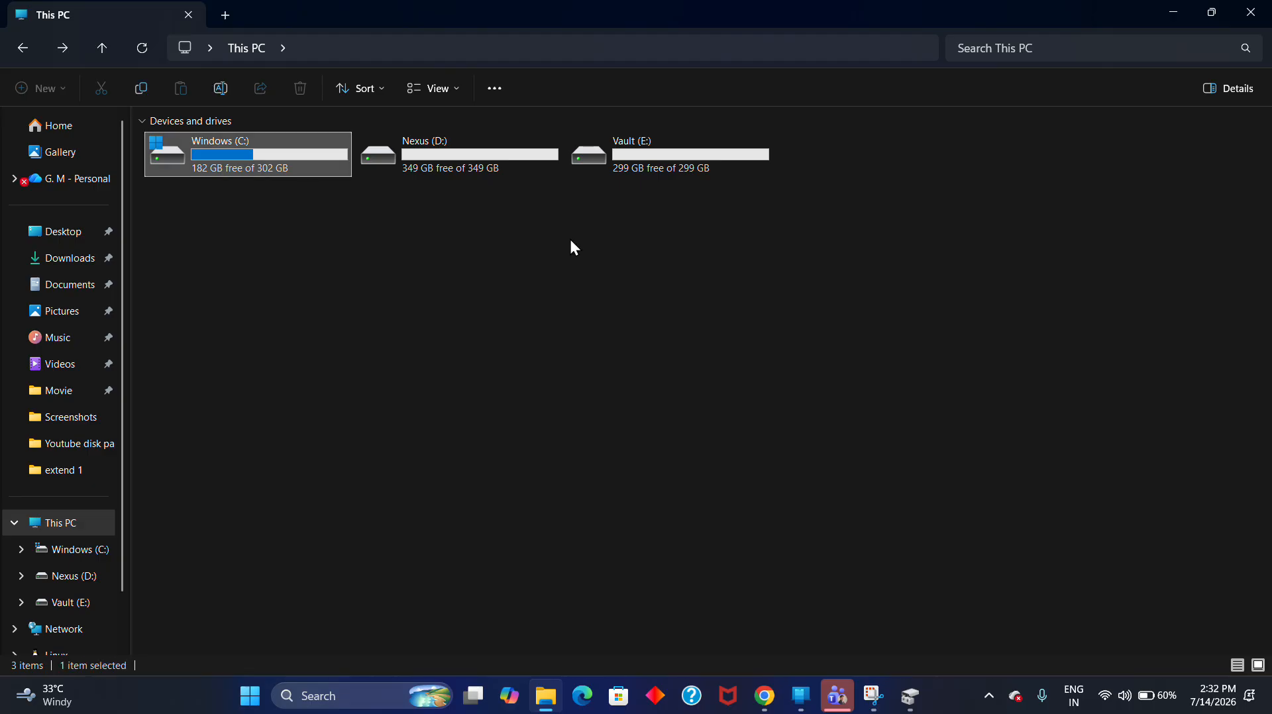
drag(737, 227, 226, 163)
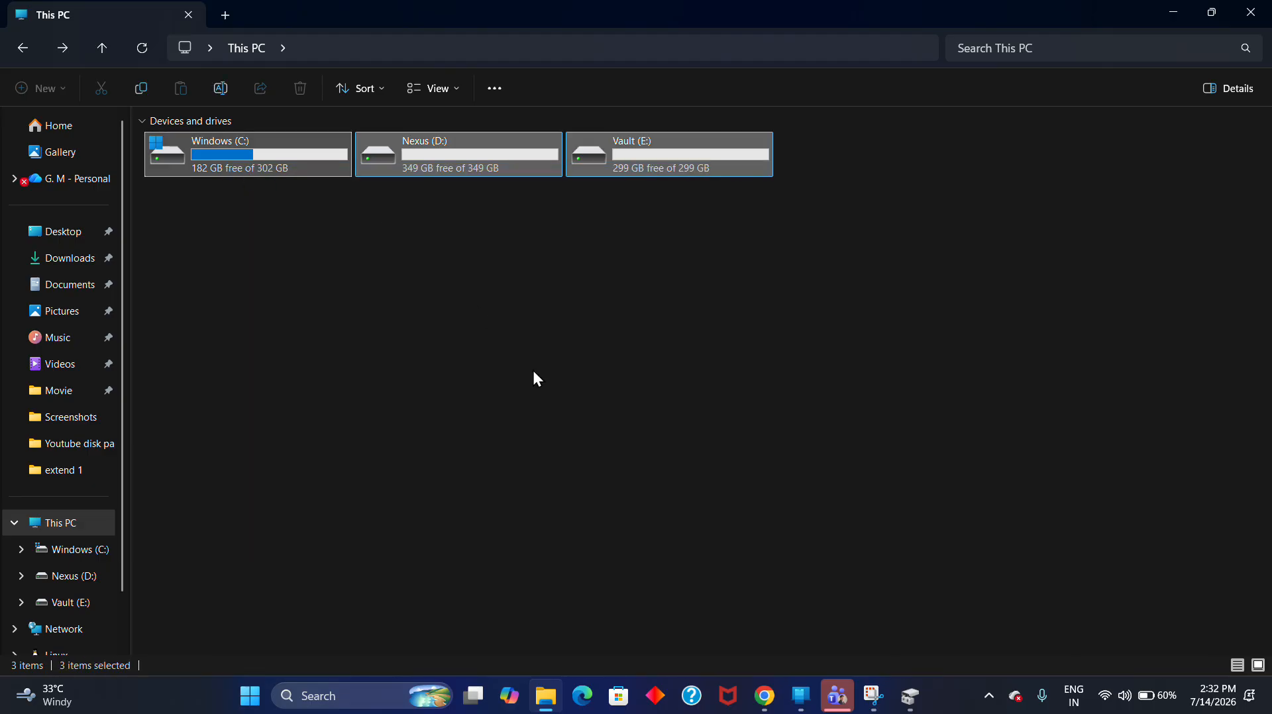
click(534, 373)
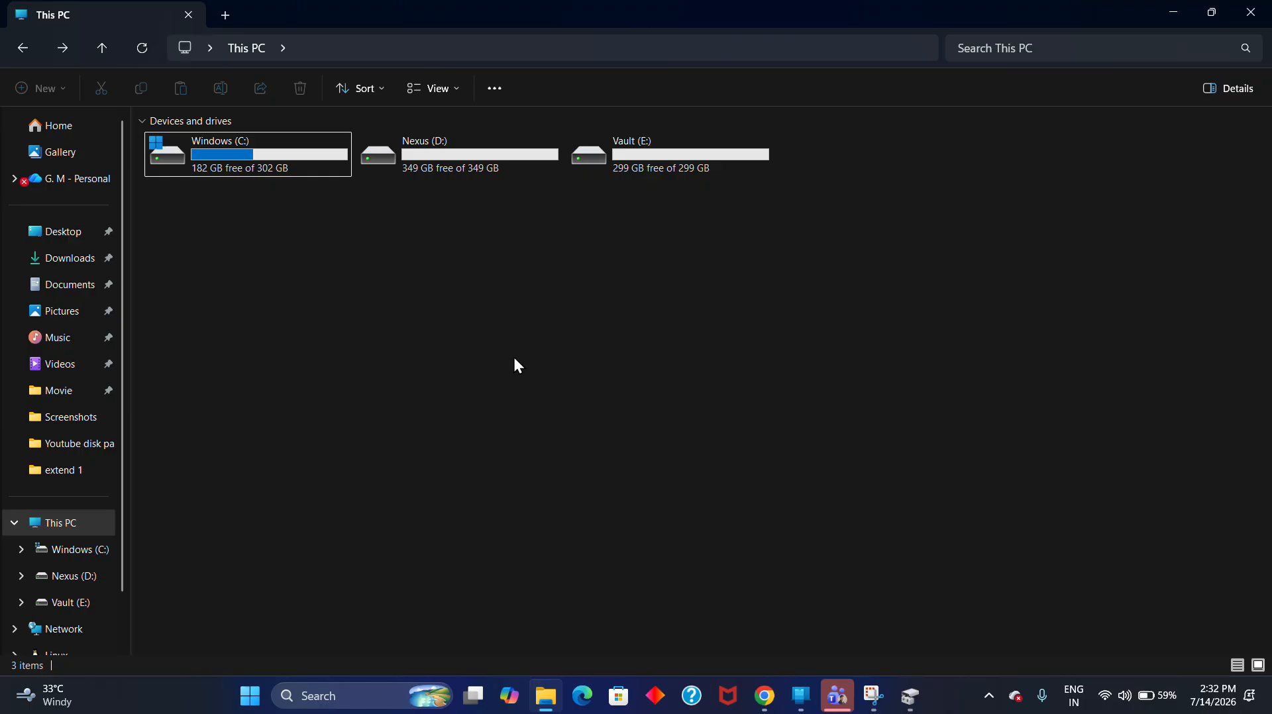
click(664, 166)
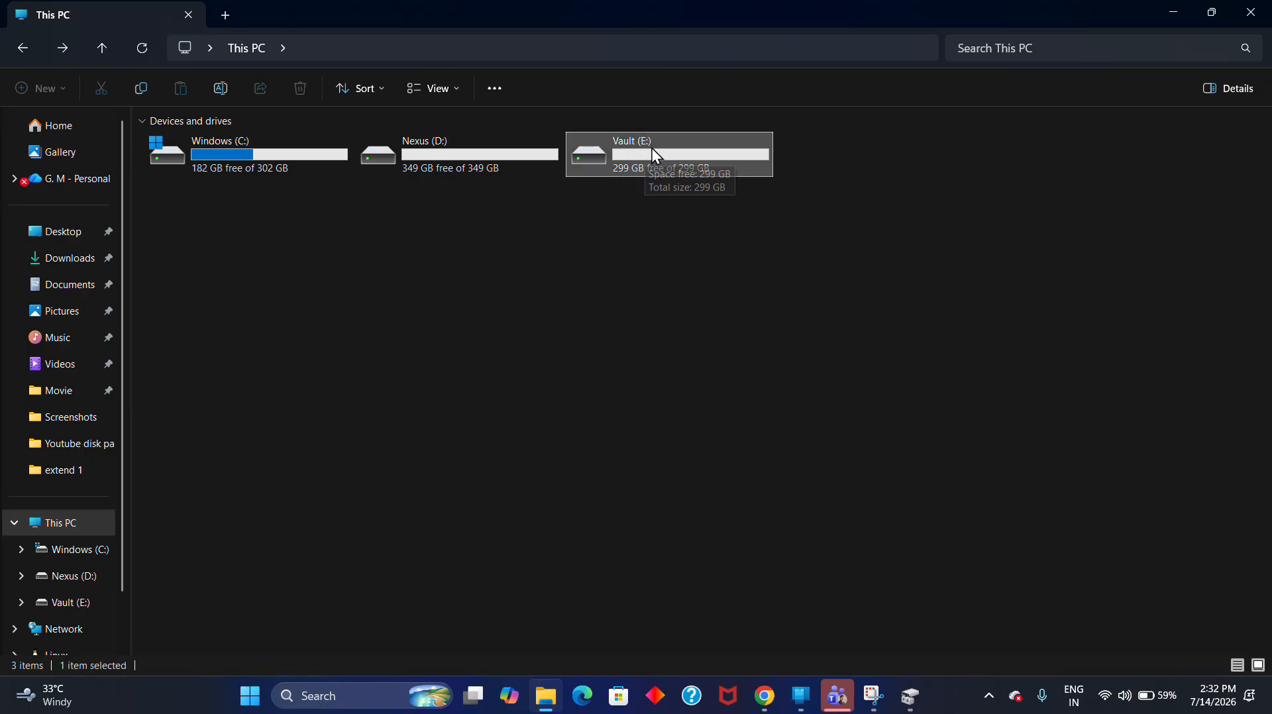
click(718, 207)
click(714, 169)
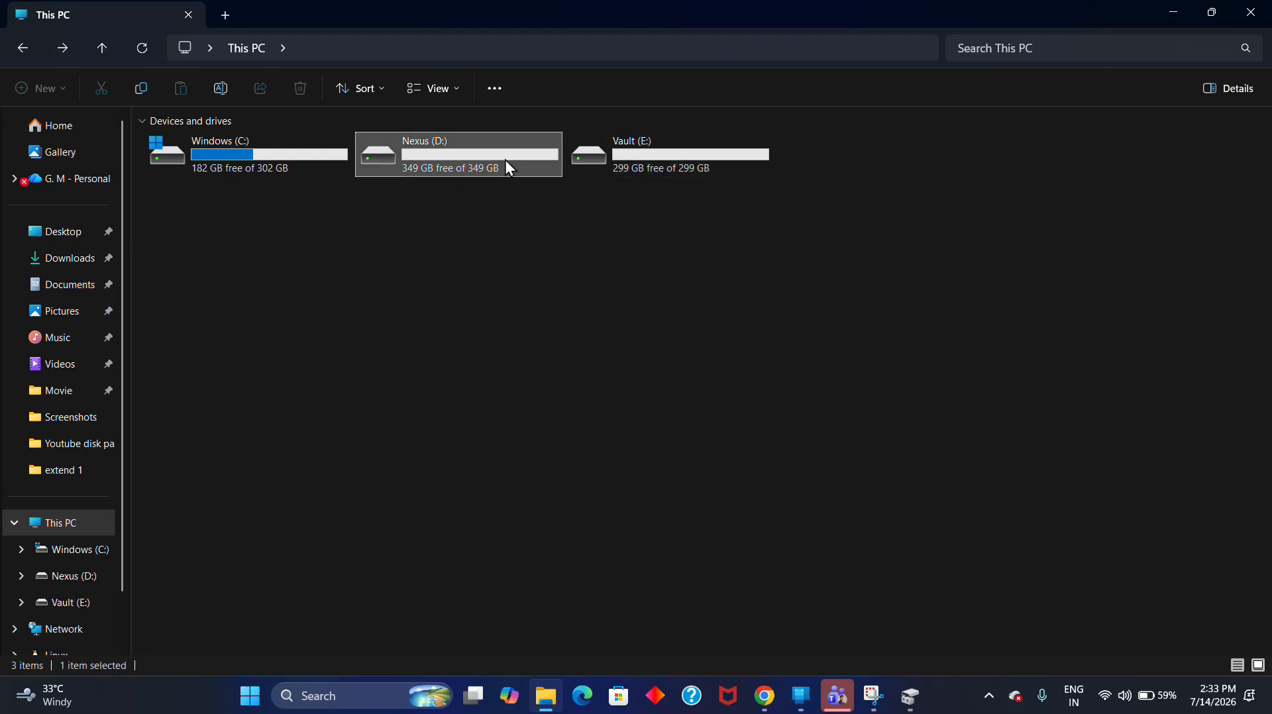
click(302, 157)
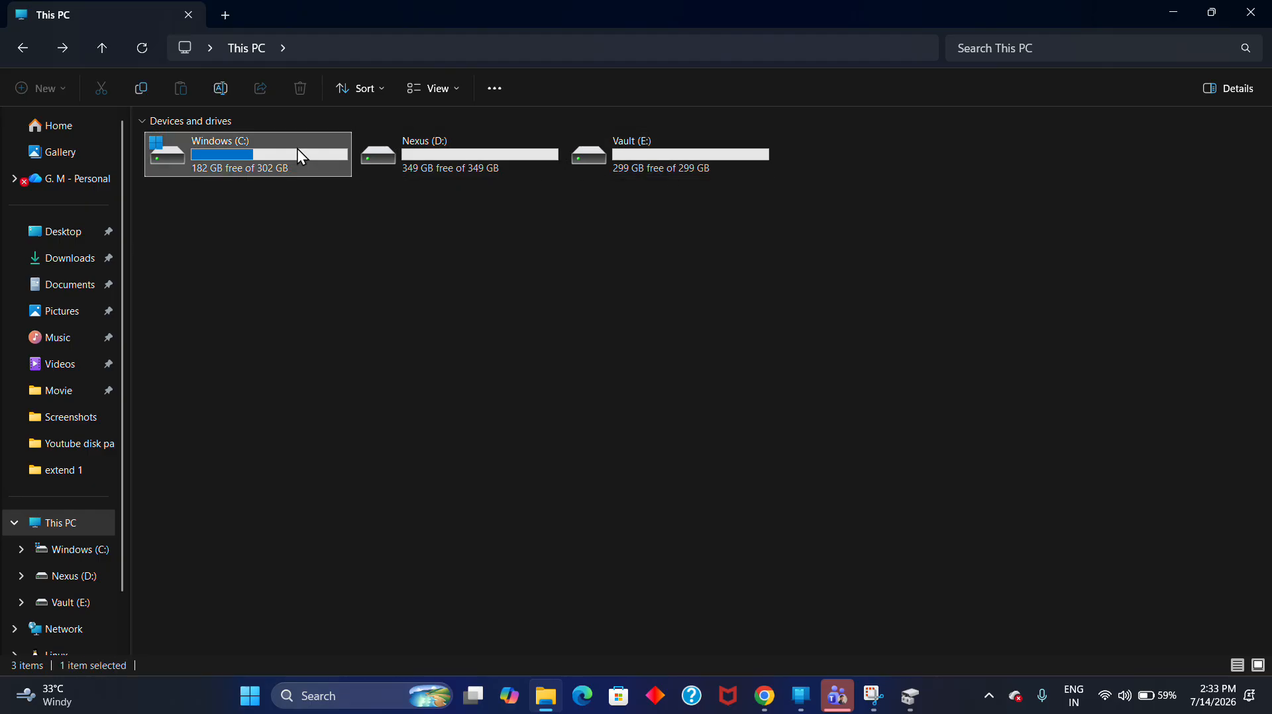
click(513, 429)
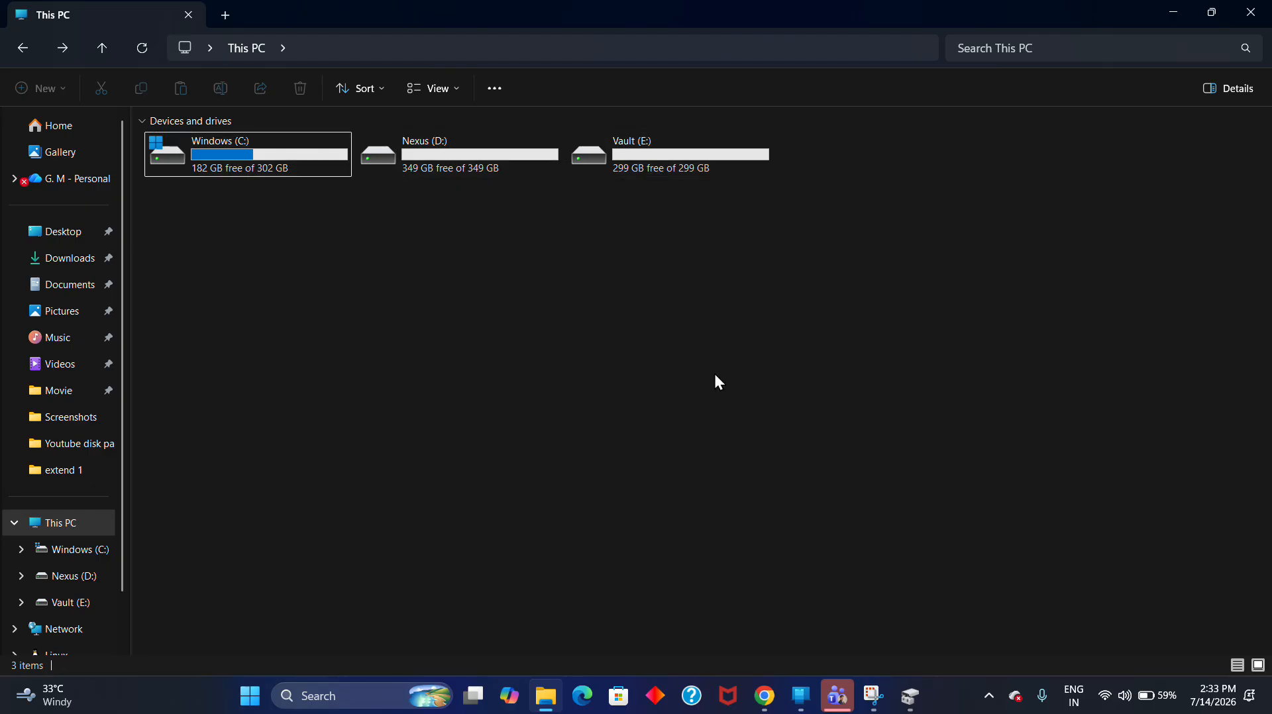